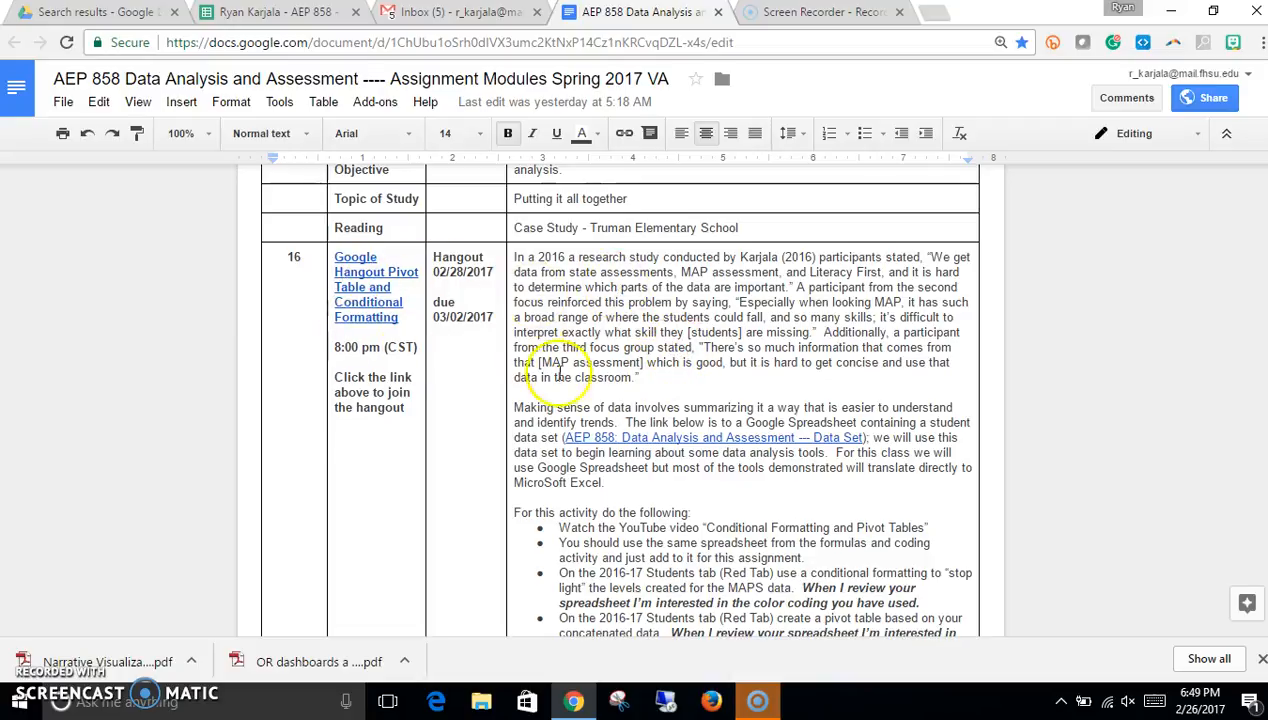
# Step: Switch to the student data spreadsheet and open conditional formatting for the OGL Status column on the 2016-17 Students sheet
pyautogui.scroll(-1, 630, 487)
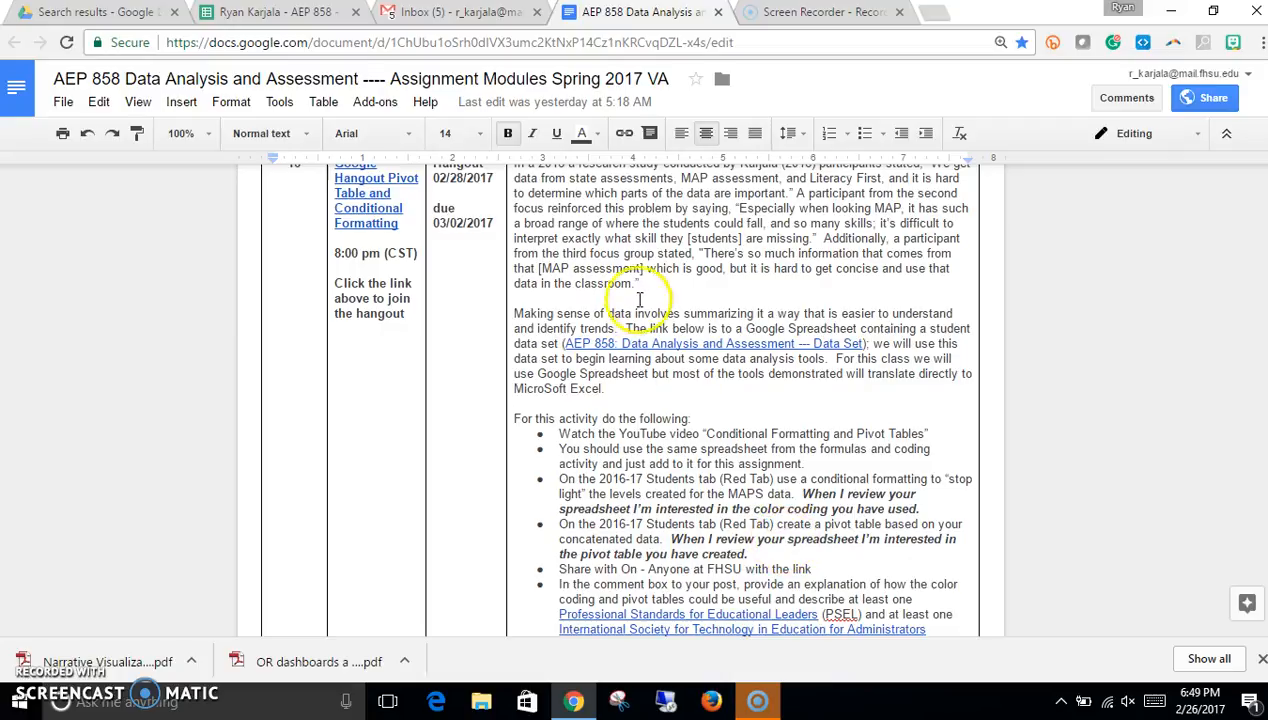
pyautogui.click(257, 14)
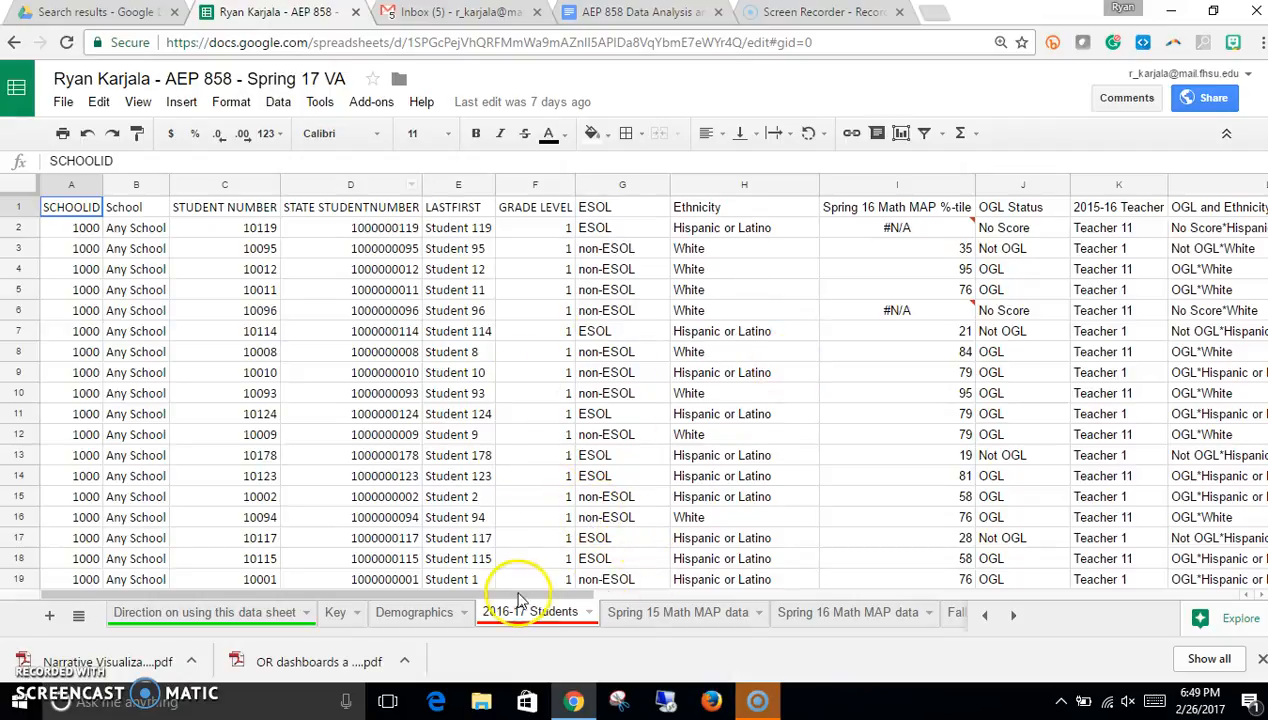
pyautogui.moveTo(518, 594); pyautogui.dragTo(610, 594)
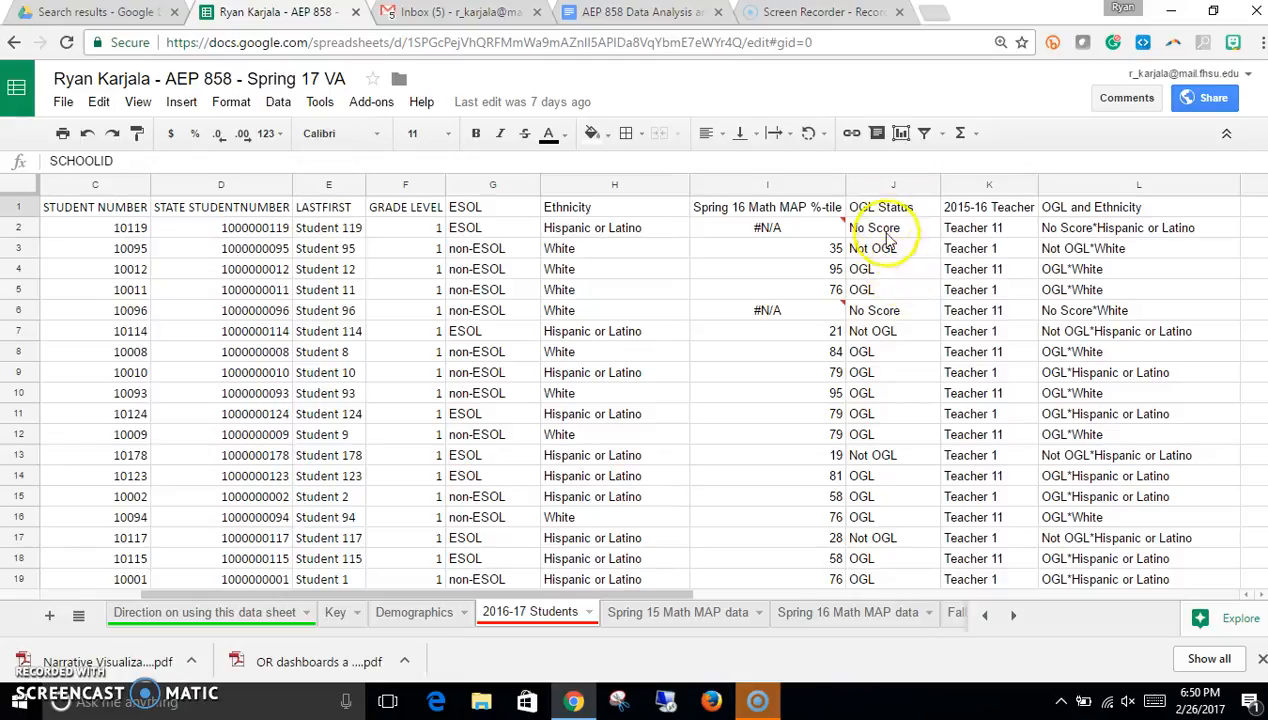
pyautogui.click(893, 186)
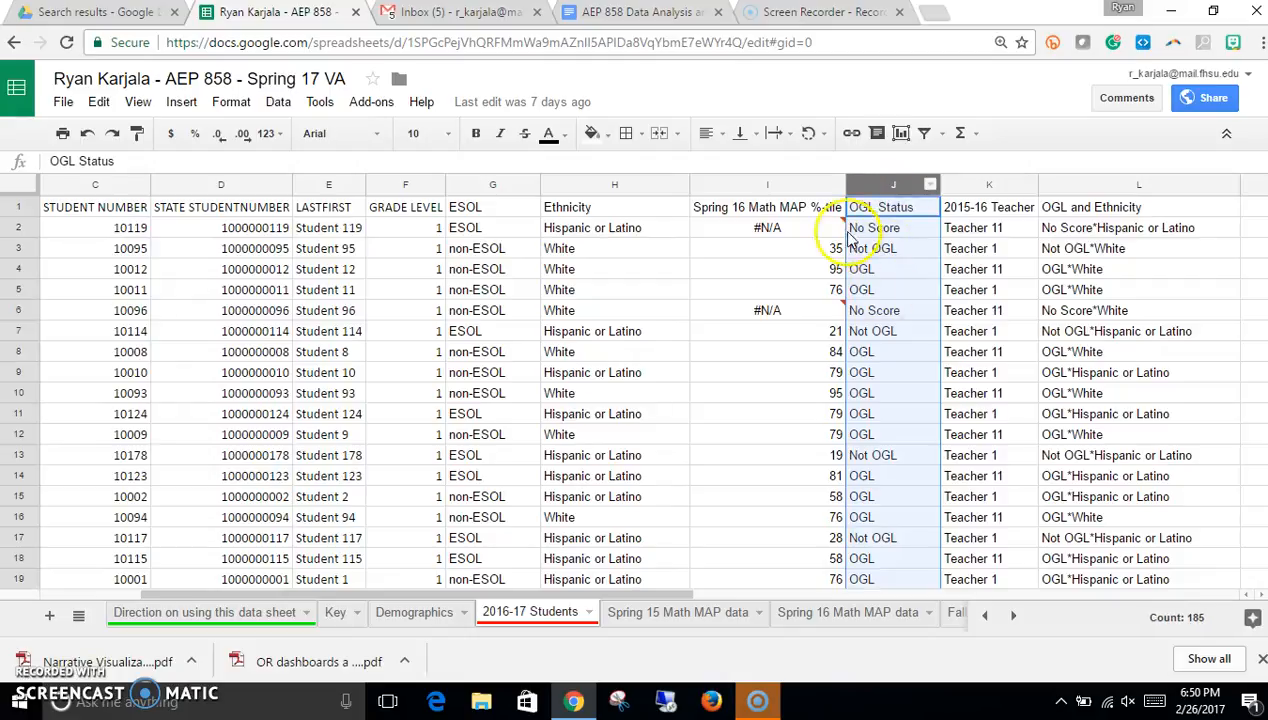
pyautogui.click(230, 104)
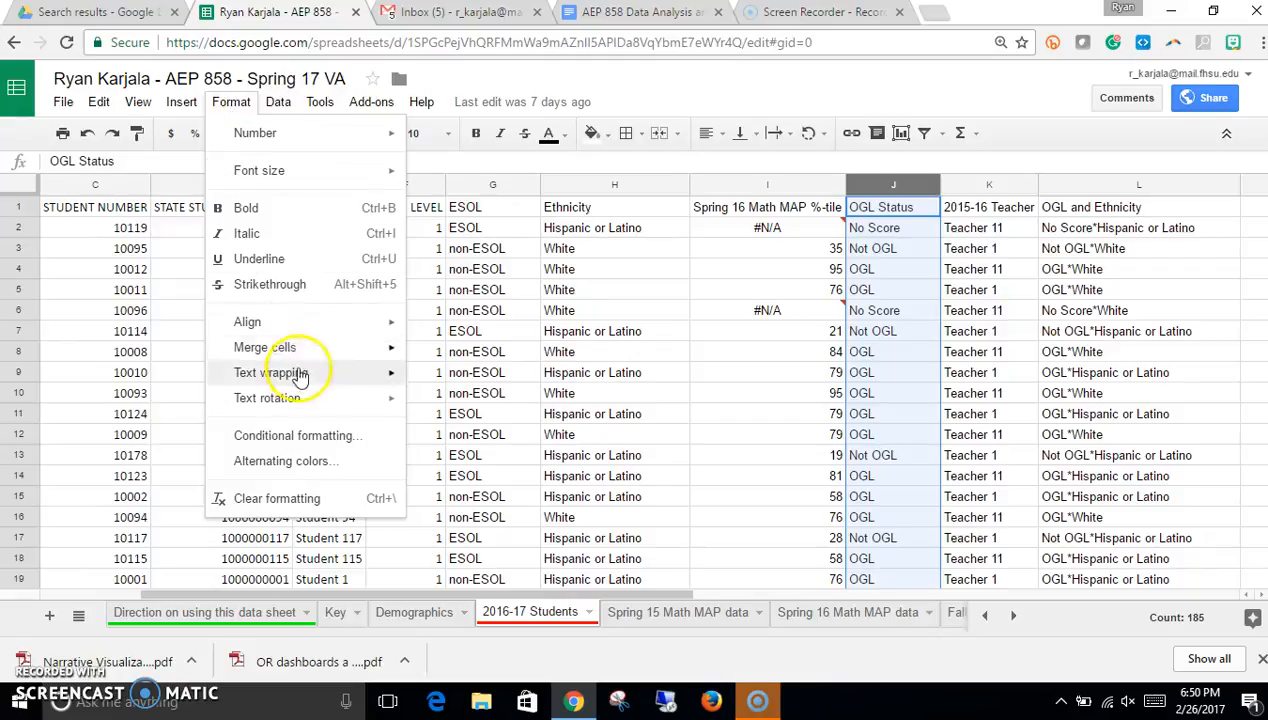
pyautogui.click(295, 437)
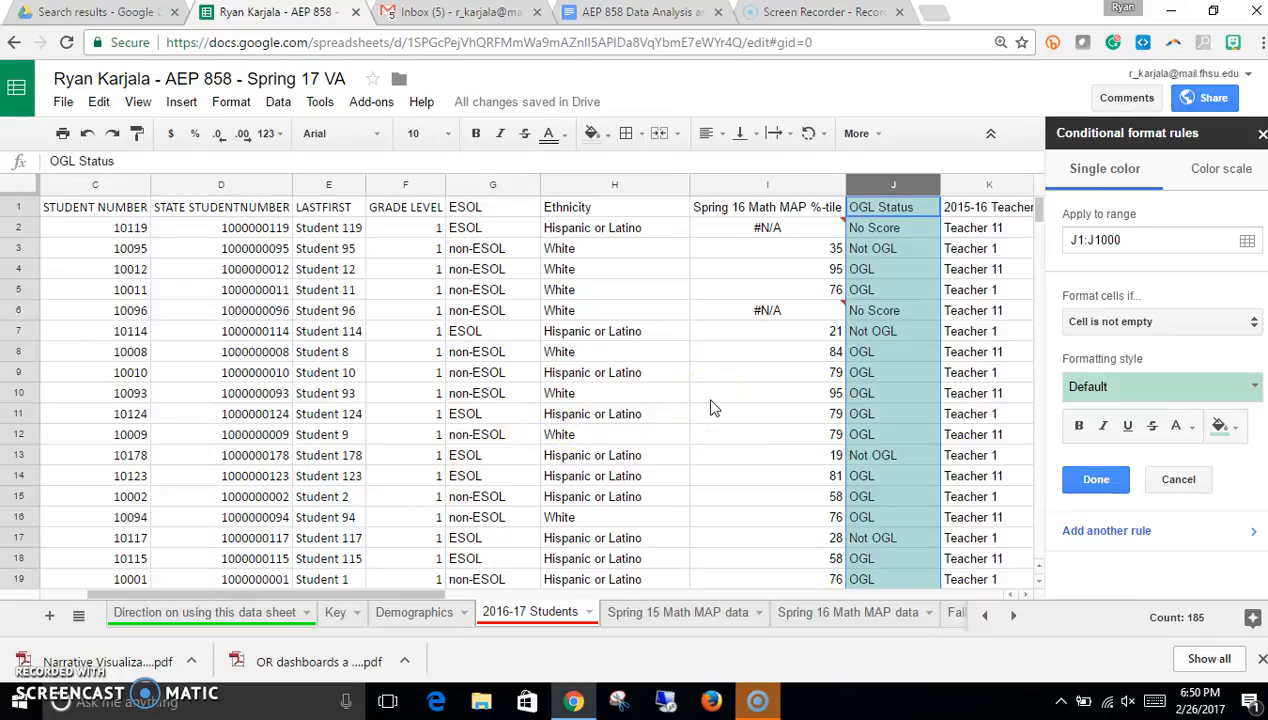
# Step: Add a rule formatting OGL Status cells whose text contains Not OGL with the red preset style
pyautogui.click(1118, 328)
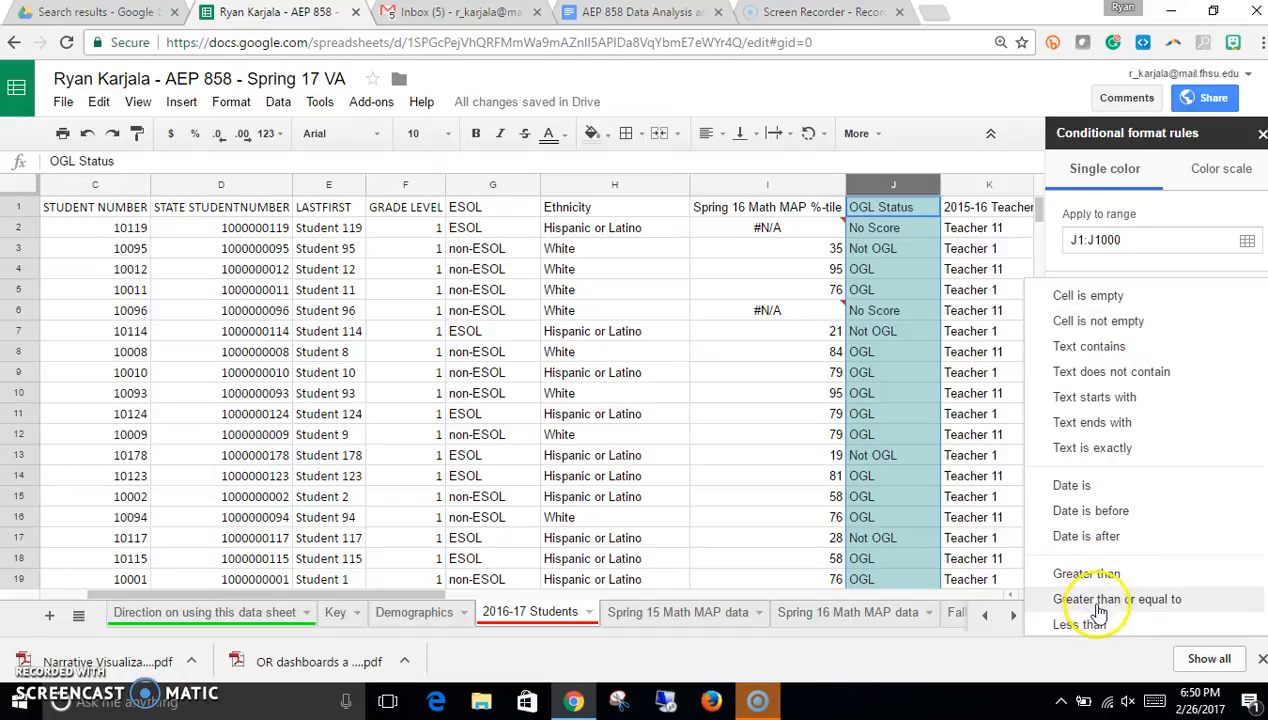
pyautogui.scroll(-1, 1105, 595)
pyautogui.scroll(-1, 1110, 588)
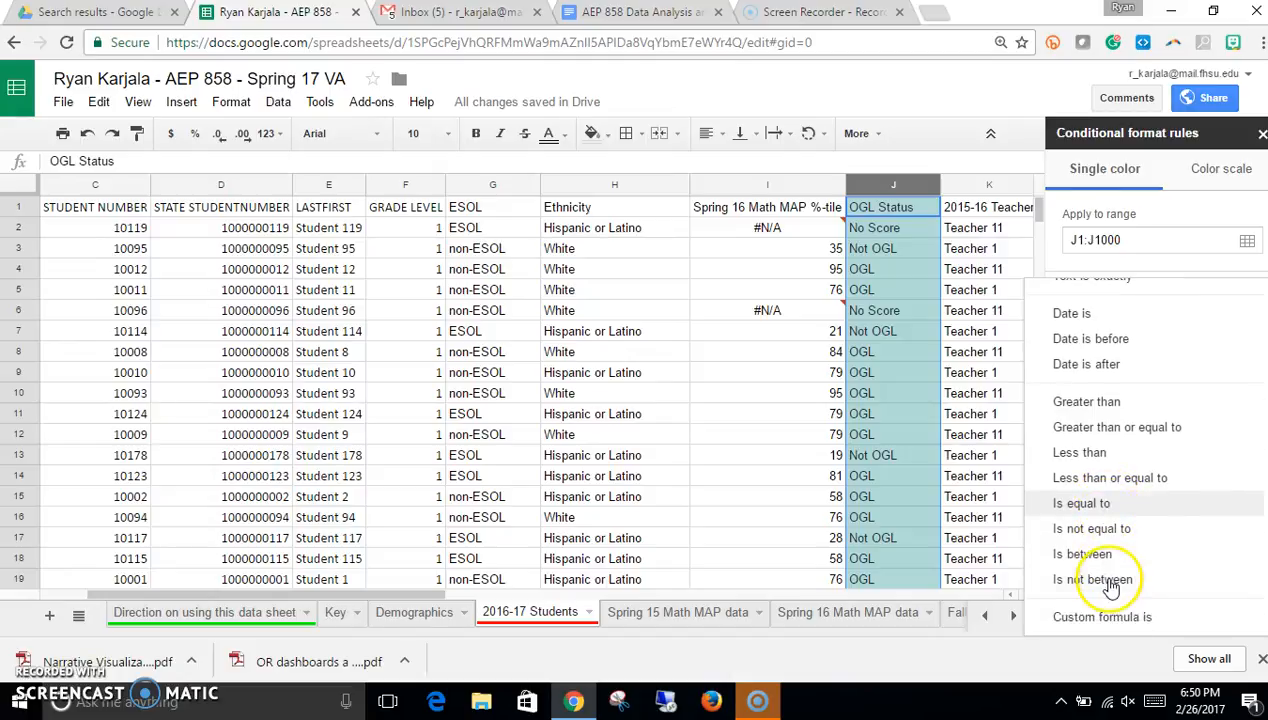
pyautogui.scroll(2, 1110, 588)
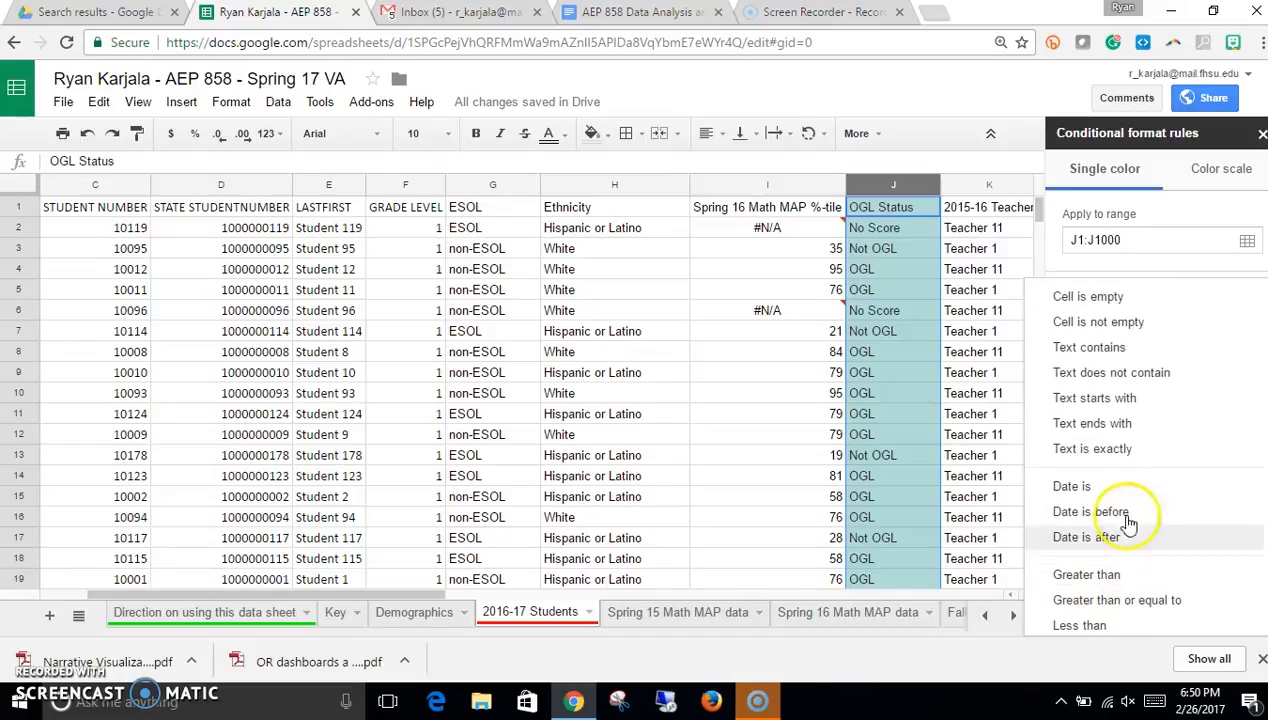
pyautogui.click(1093, 350)
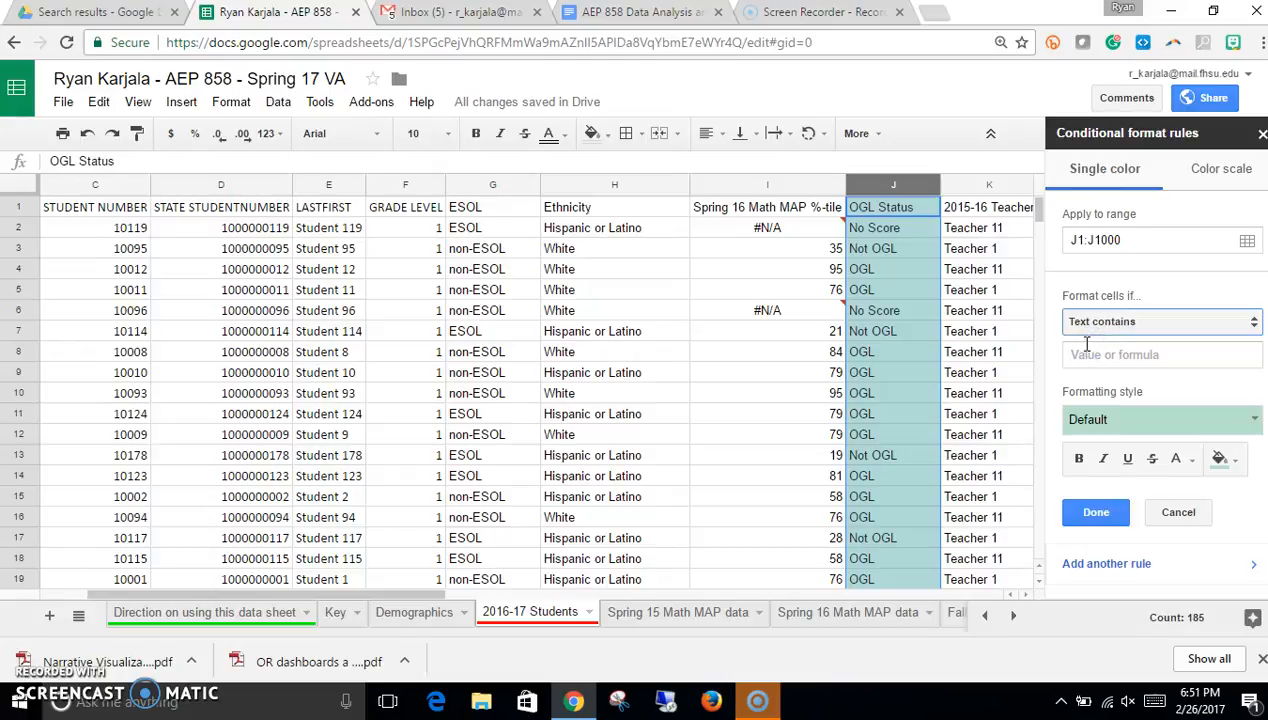
pyautogui.click(1093, 356)
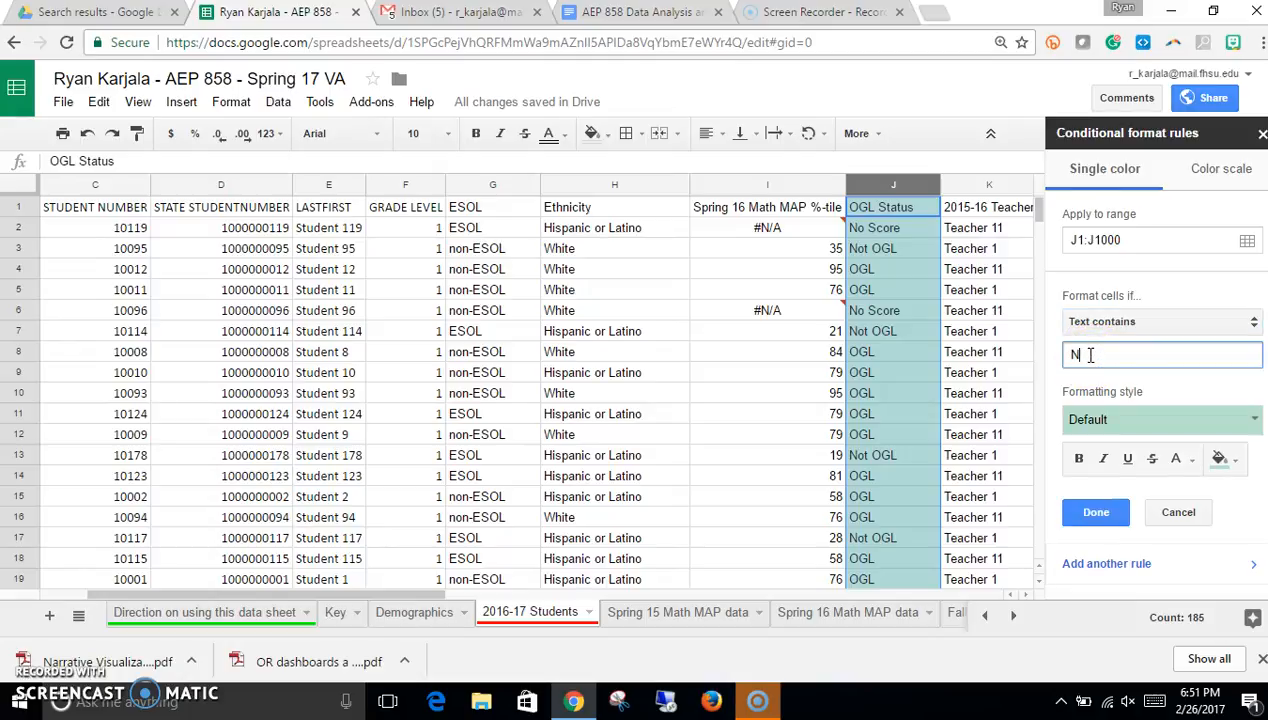
pyautogui.write('Not OGL')
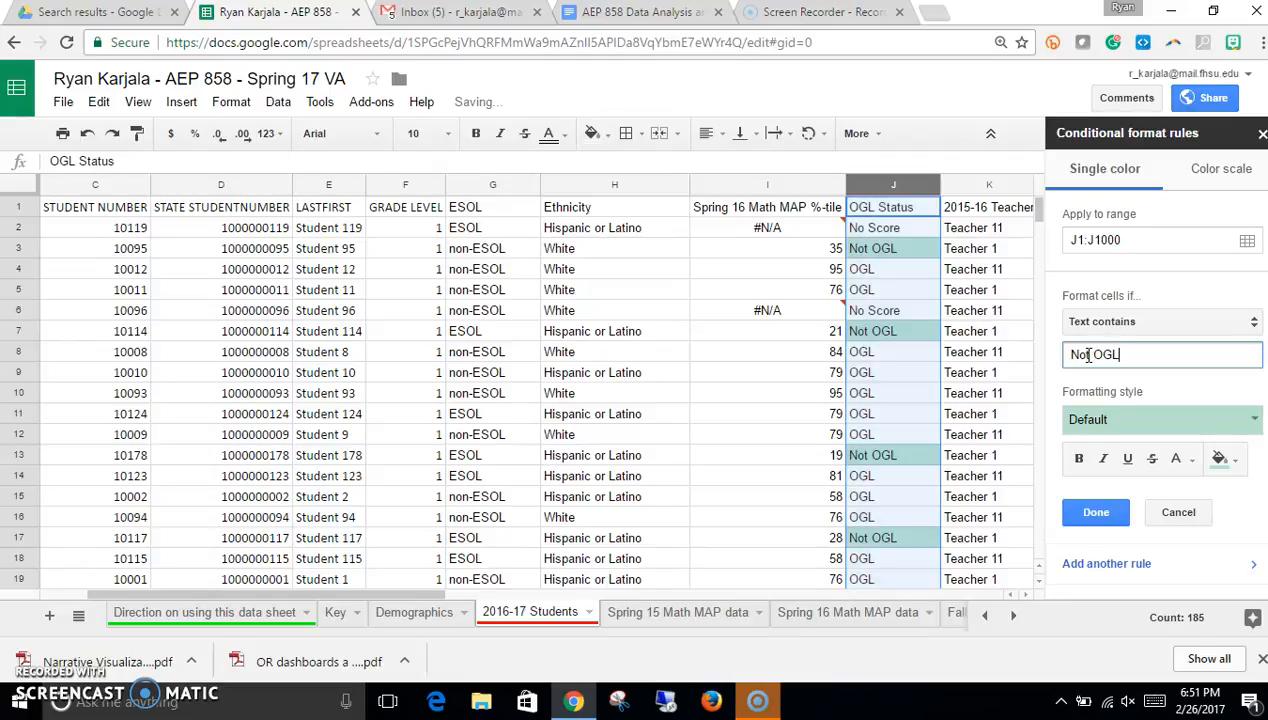
pyautogui.click(1195, 419)
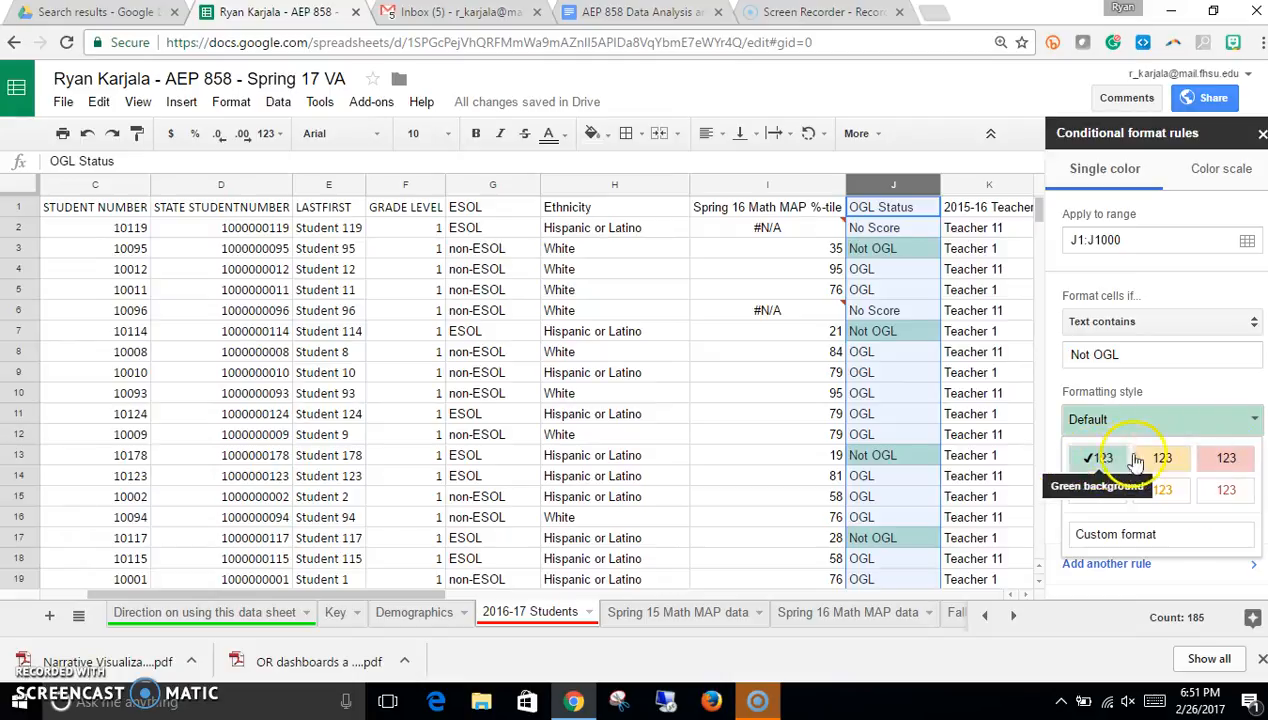
pyautogui.click(1226, 460)
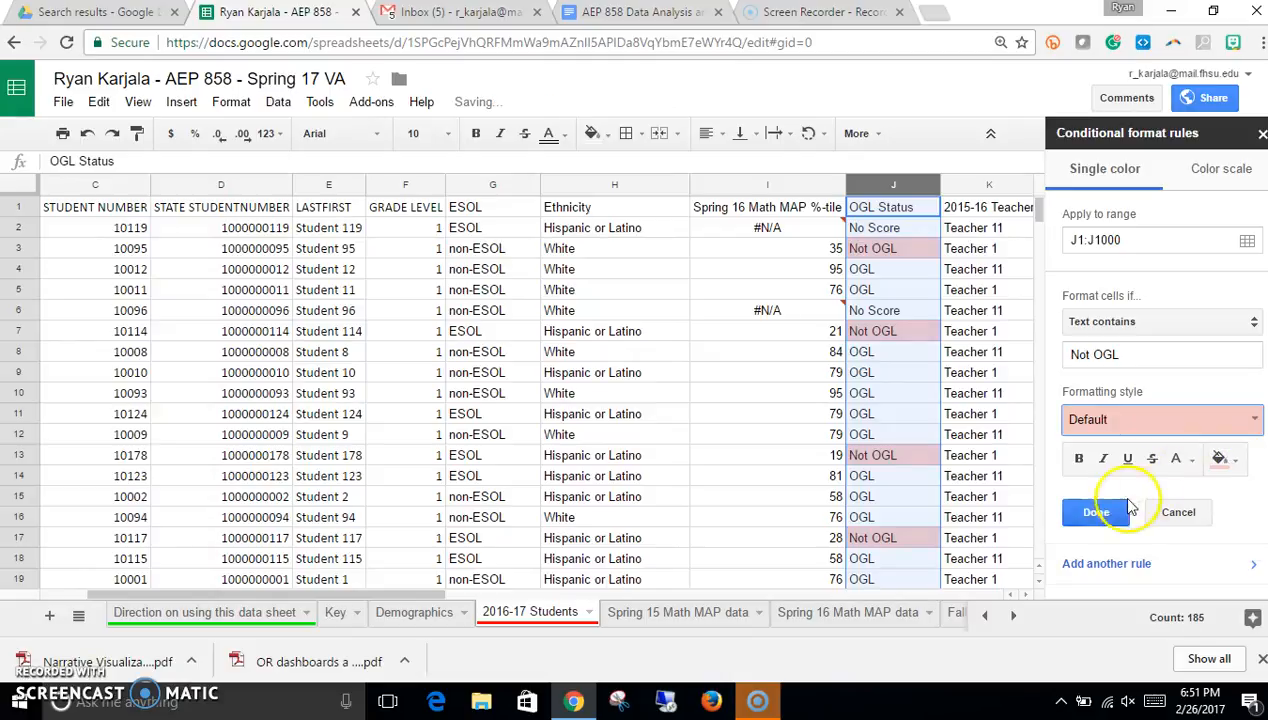
pyautogui.click(1097, 514)
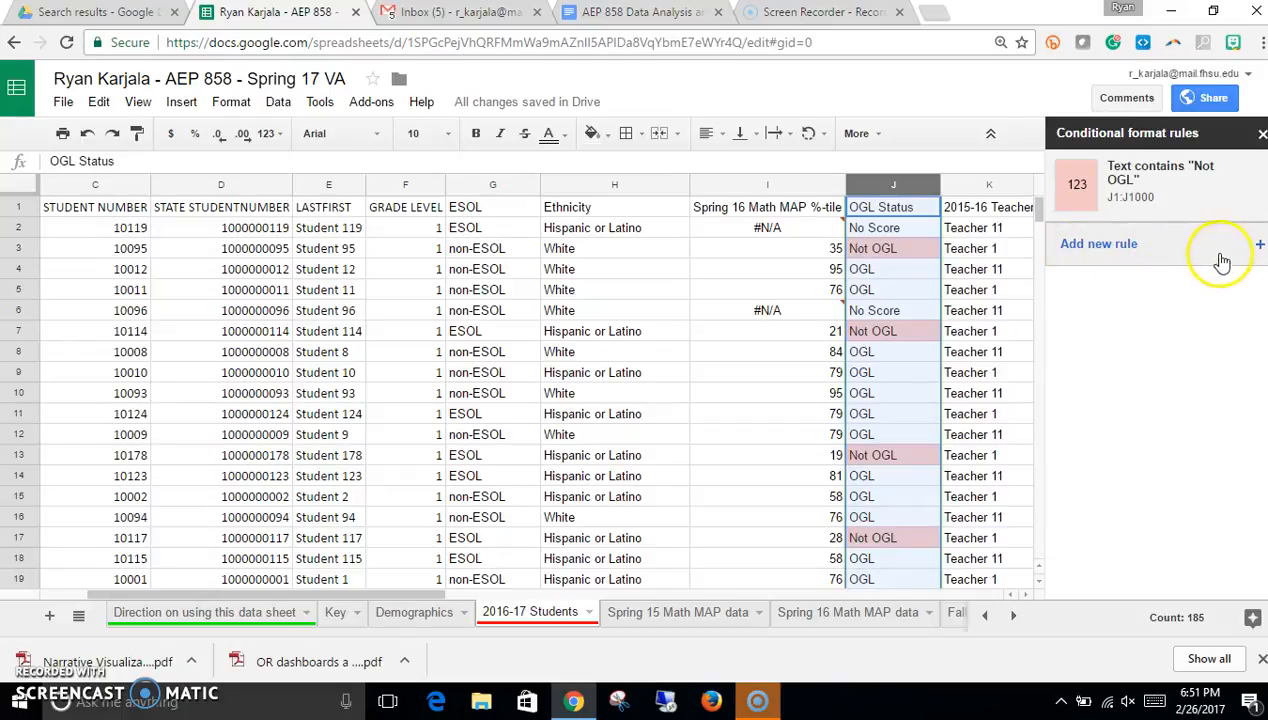
# Step: Add a second rule formatting OGL Status cells whose text contains OGL with a green fill
pyautogui.click(1258, 246)
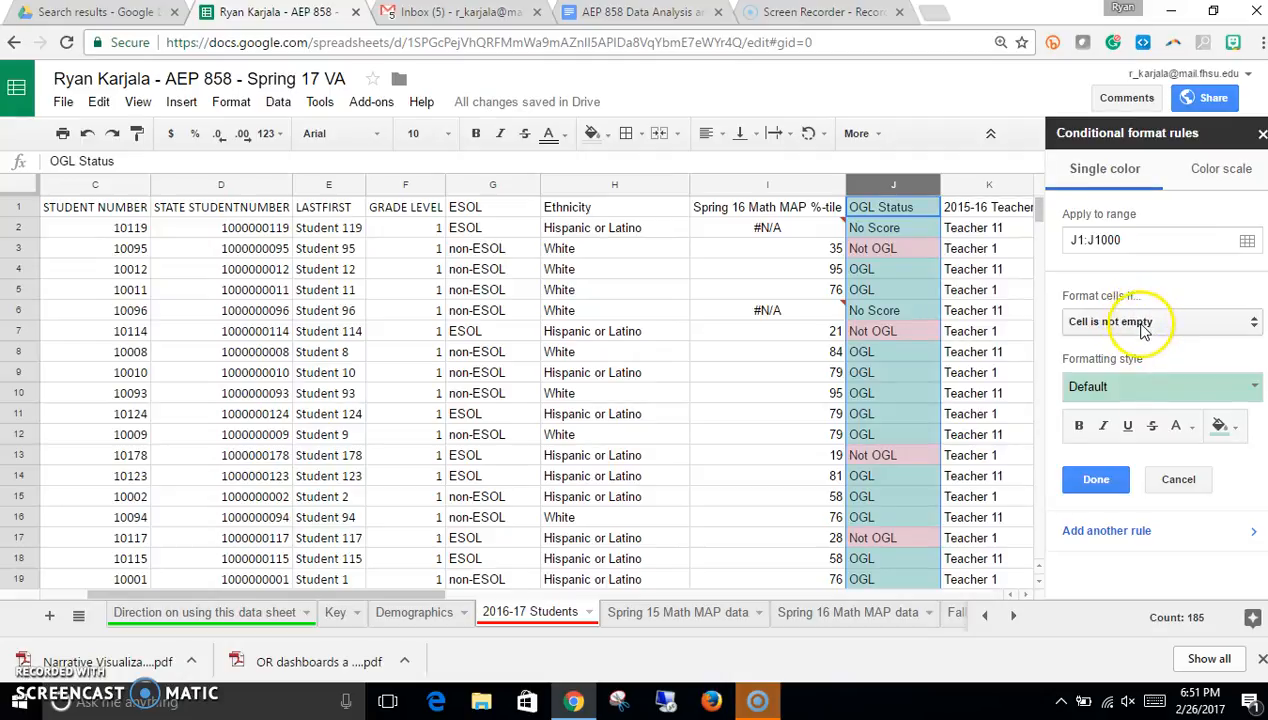
pyautogui.click(1138, 321)
pyautogui.click(1125, 346)
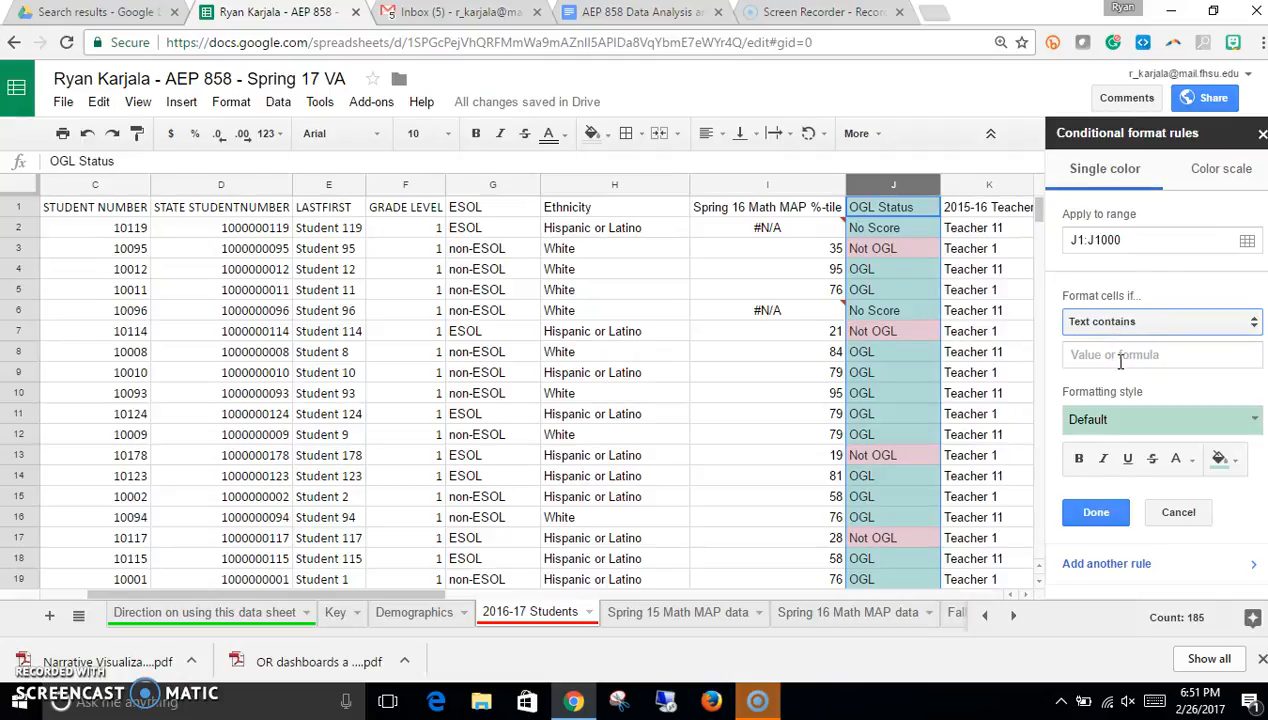
pyautogui.click(1113, 357)
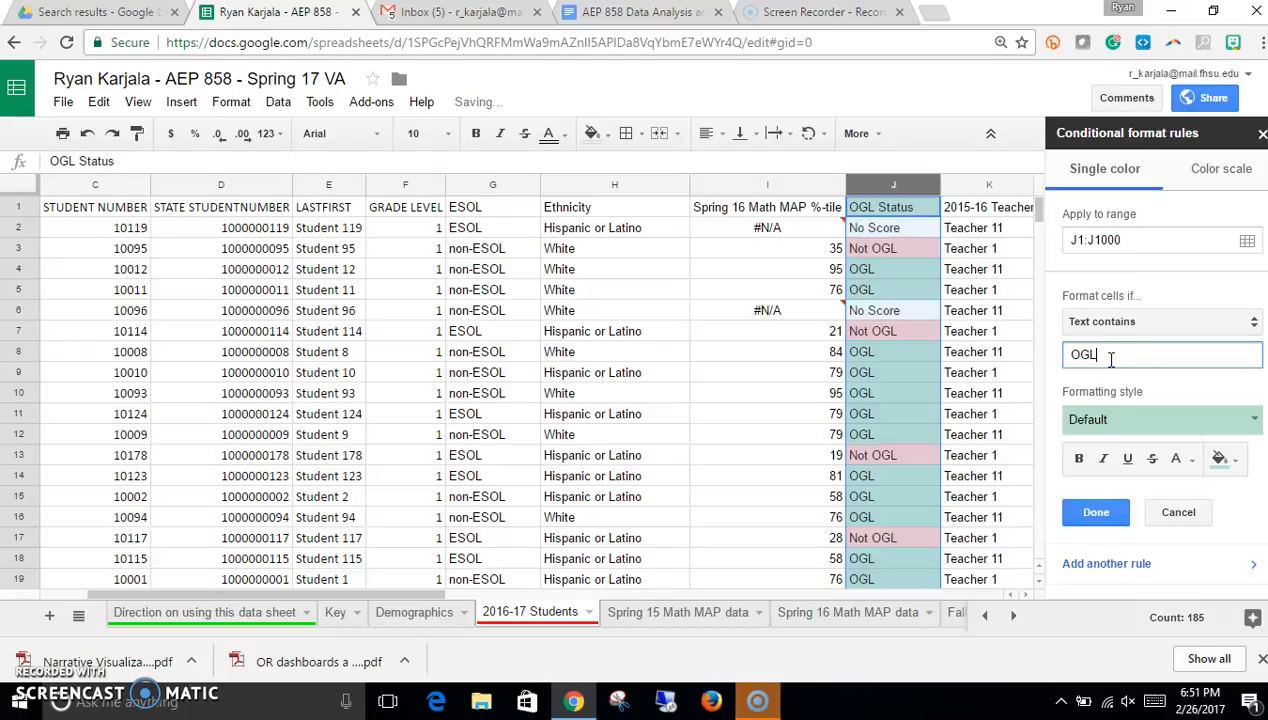
pyautogui.click(1127, 425)
pyautogui.click(1103, 460)
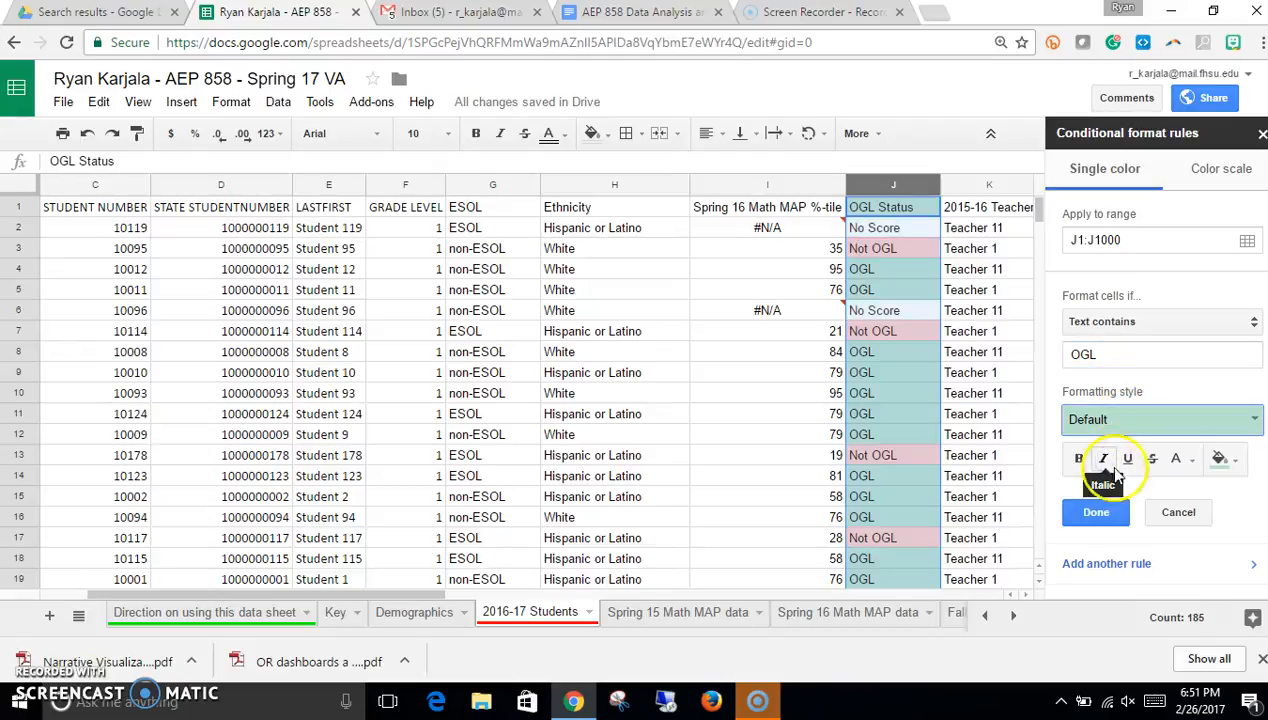
pyautogui.click(1238, 466)
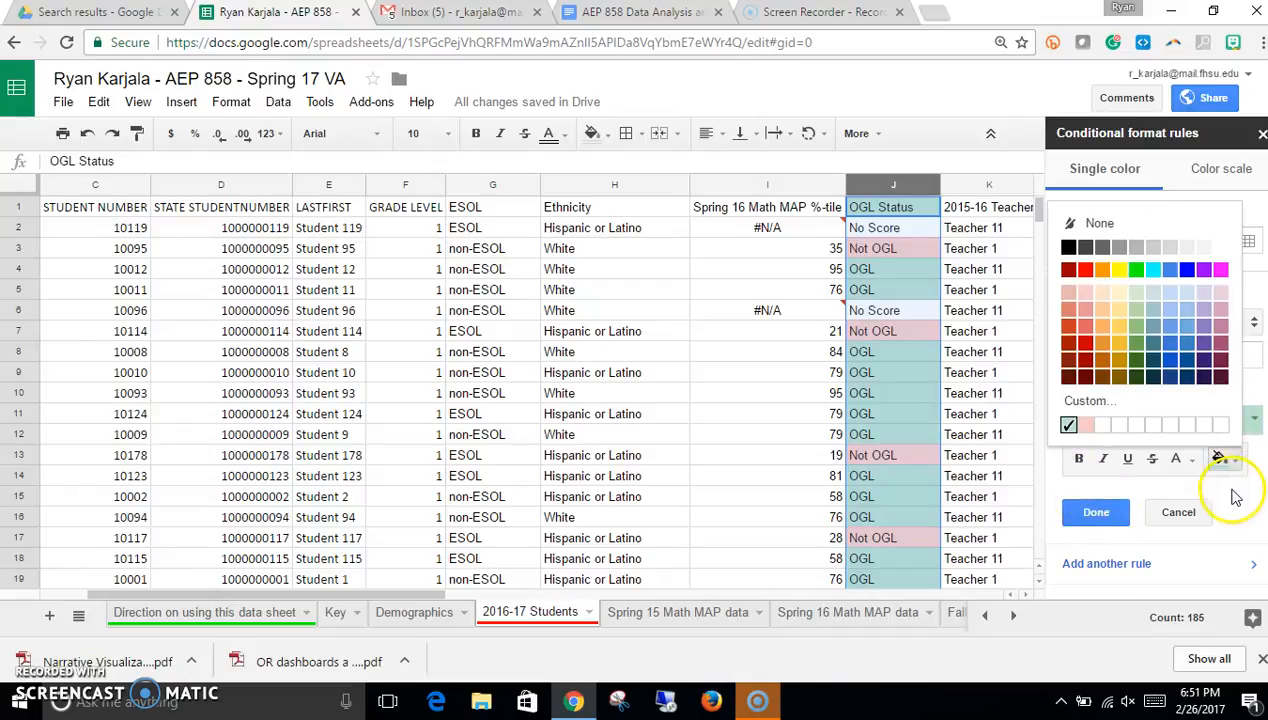
pyautogui.click(1226, 492)
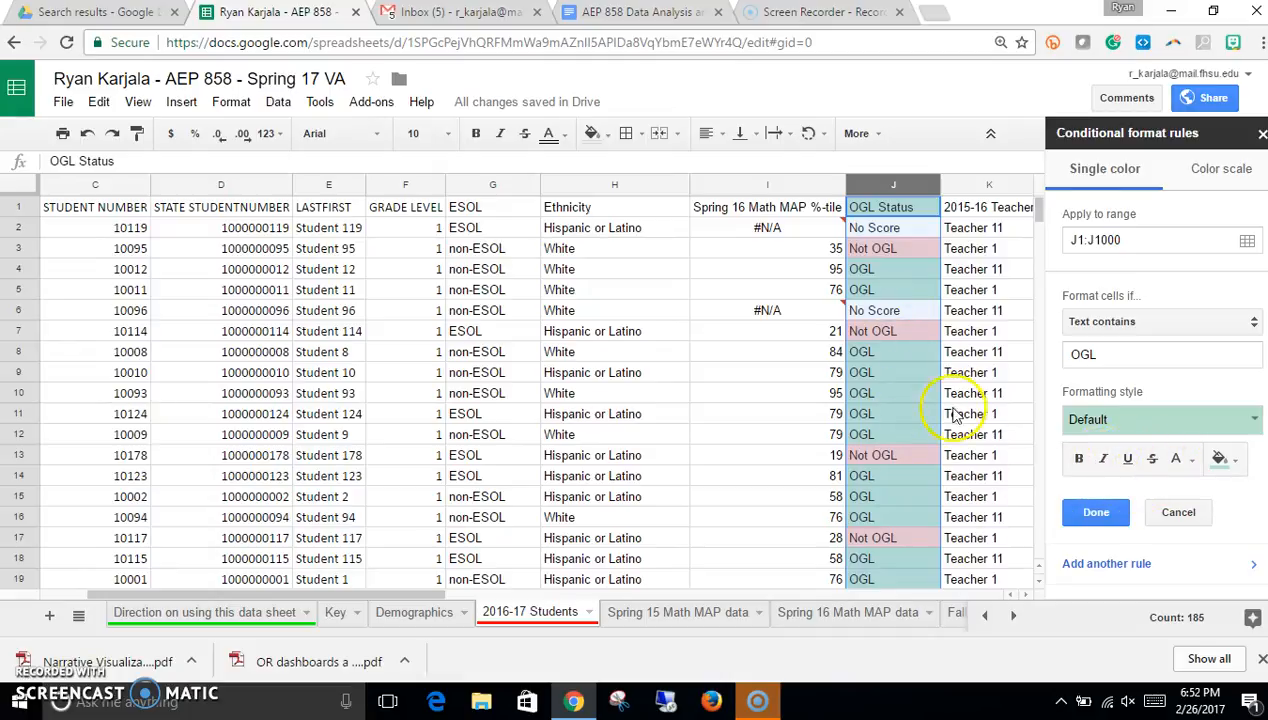
pyautogui.click(1094, 512)
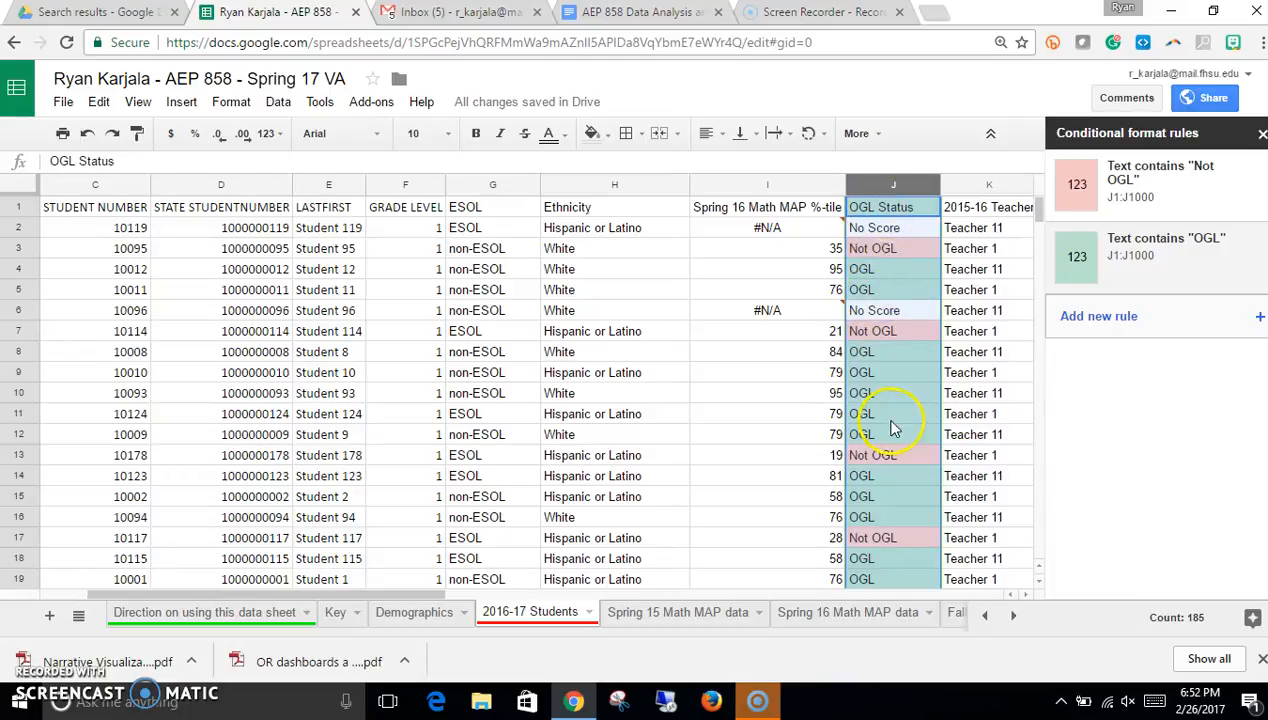
# Step: Scroll through the OGL Status column to review the colour coding
pyautogui.scroll(-5, 895, 395)
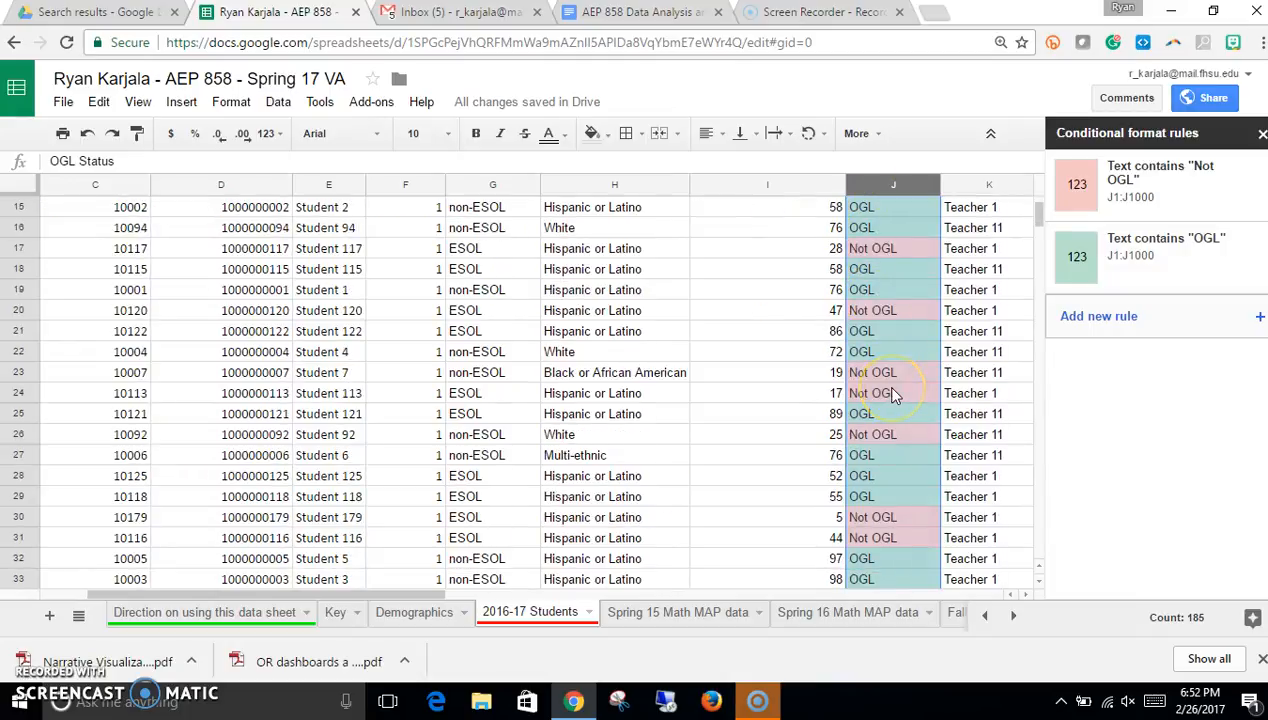
pyautogui.scroll(-7, 890, 395)
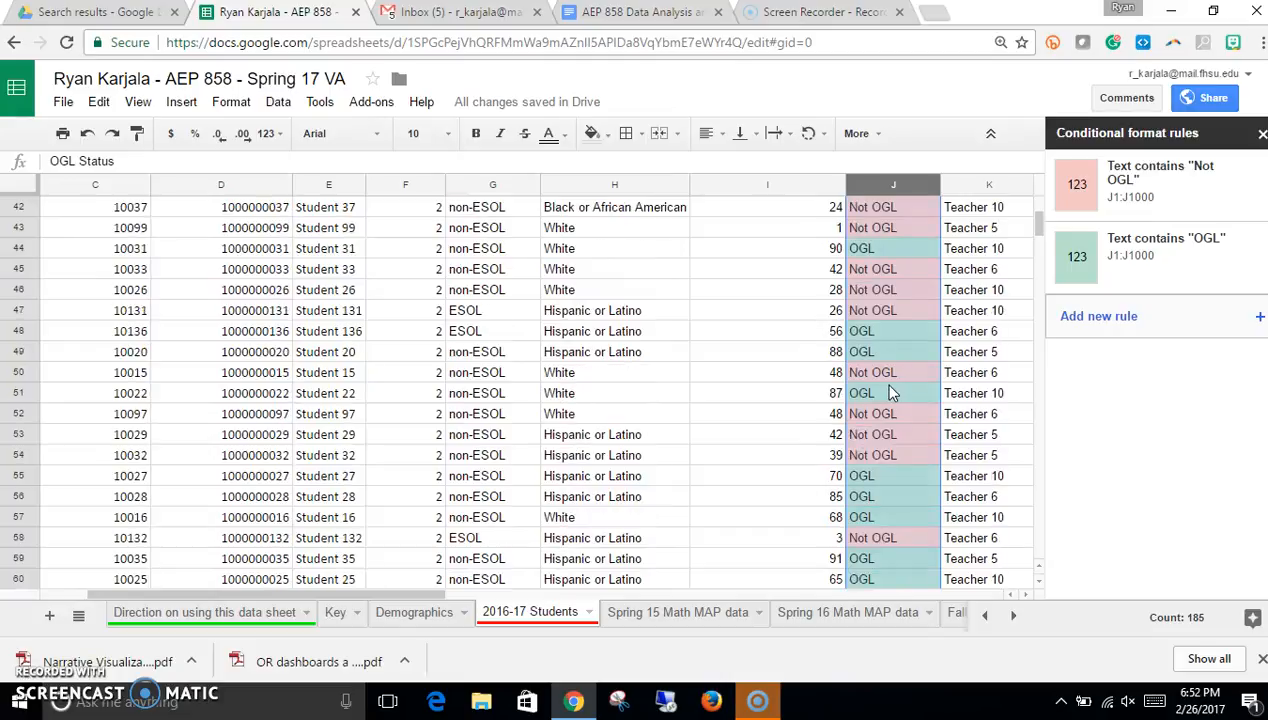
pyautogui.scroll(-3, 890, 393)
pyautogui.scroll(11, 890, 393)
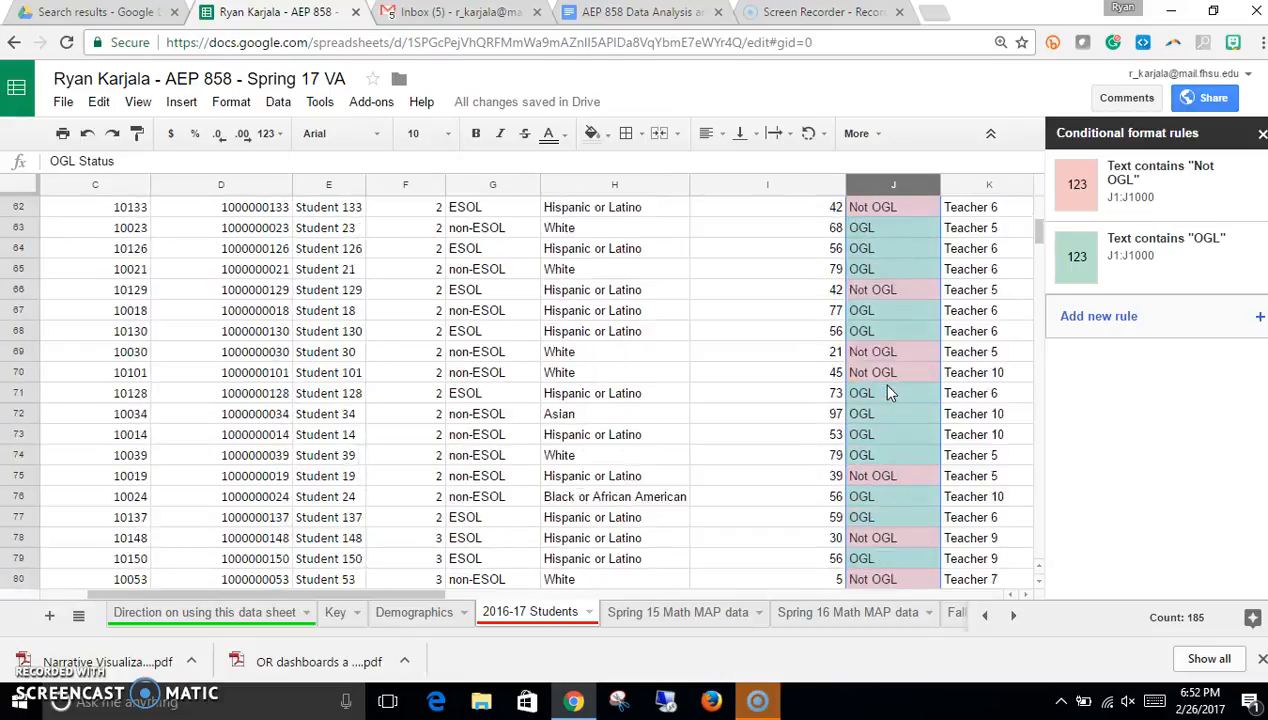
pyautogui.scroll(5, 889, 393)
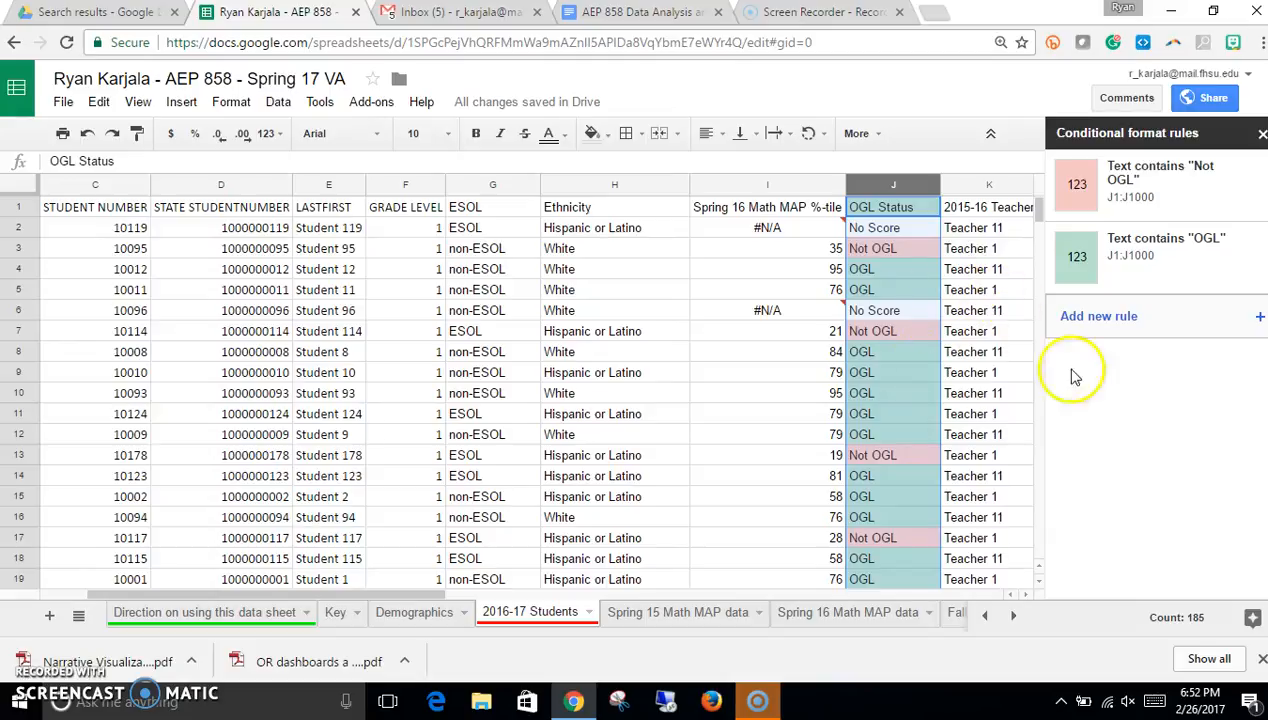
pyautogui.click(985, 374)
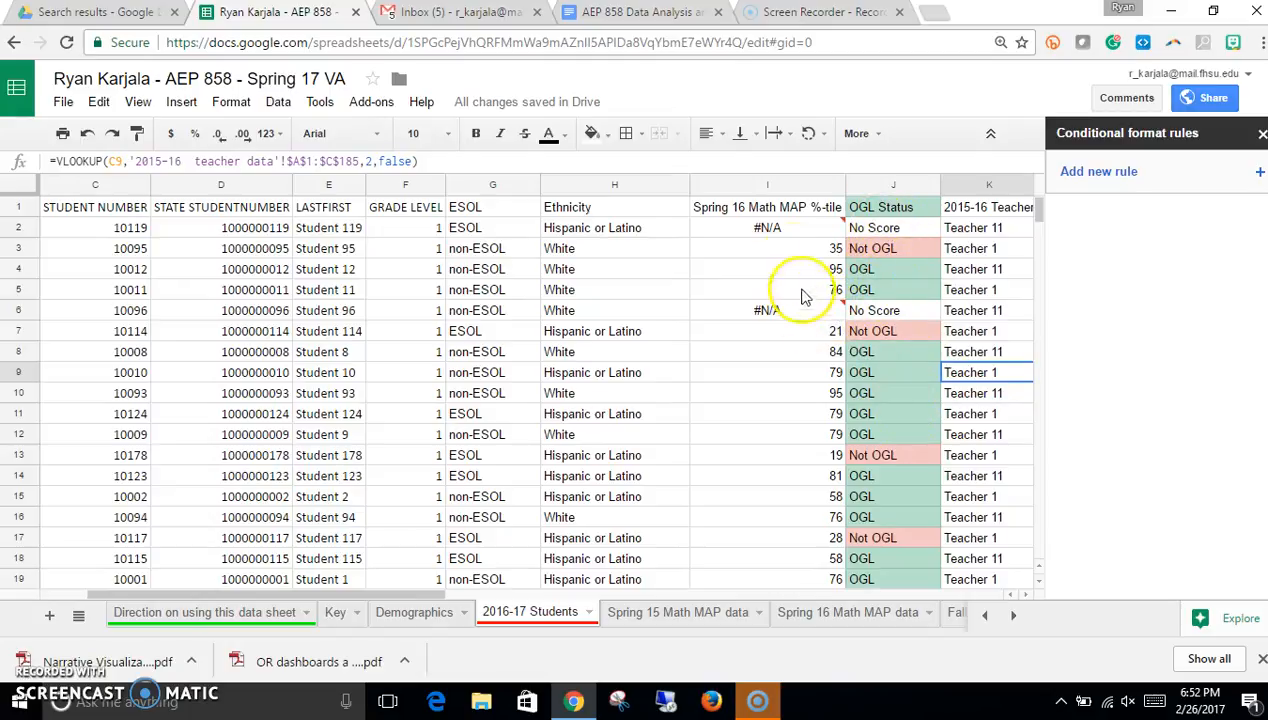
# Step: Add a conditional format rule to the Spring 16 Math MAP %-tile column shading values less than 25 red
pyautogui.click(765, 192)
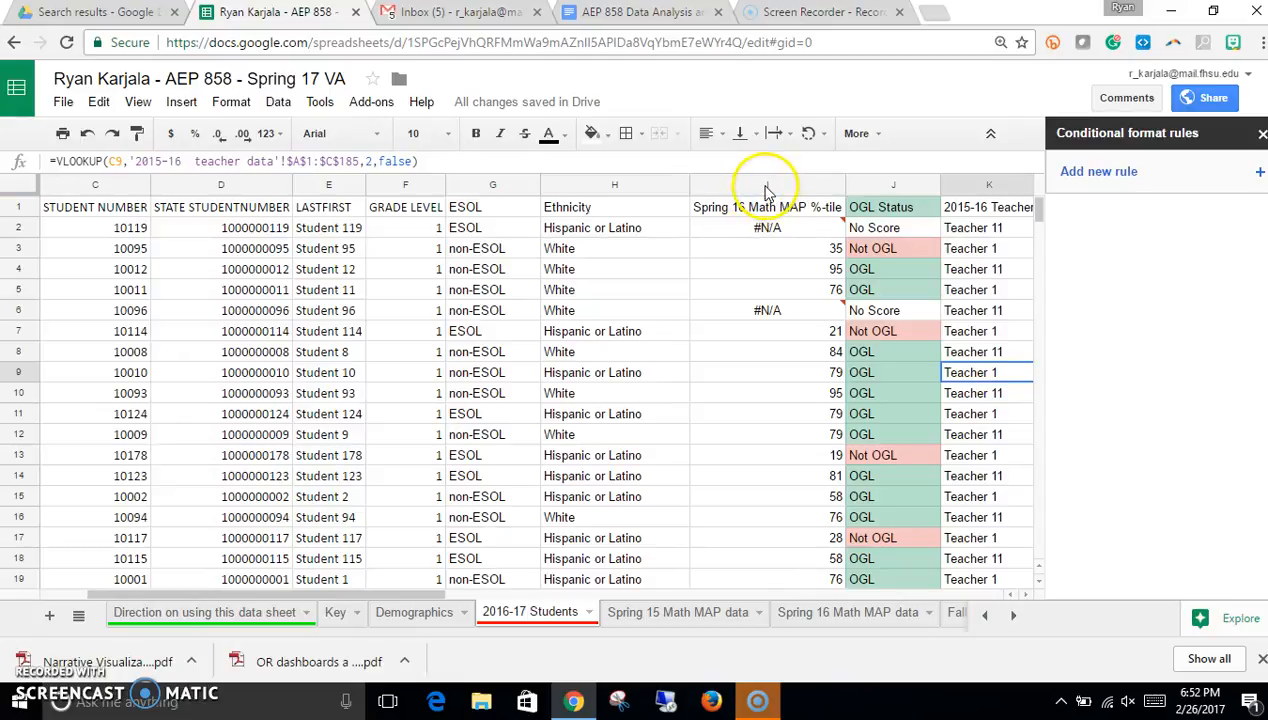
pyautogui.click(1243, 172)
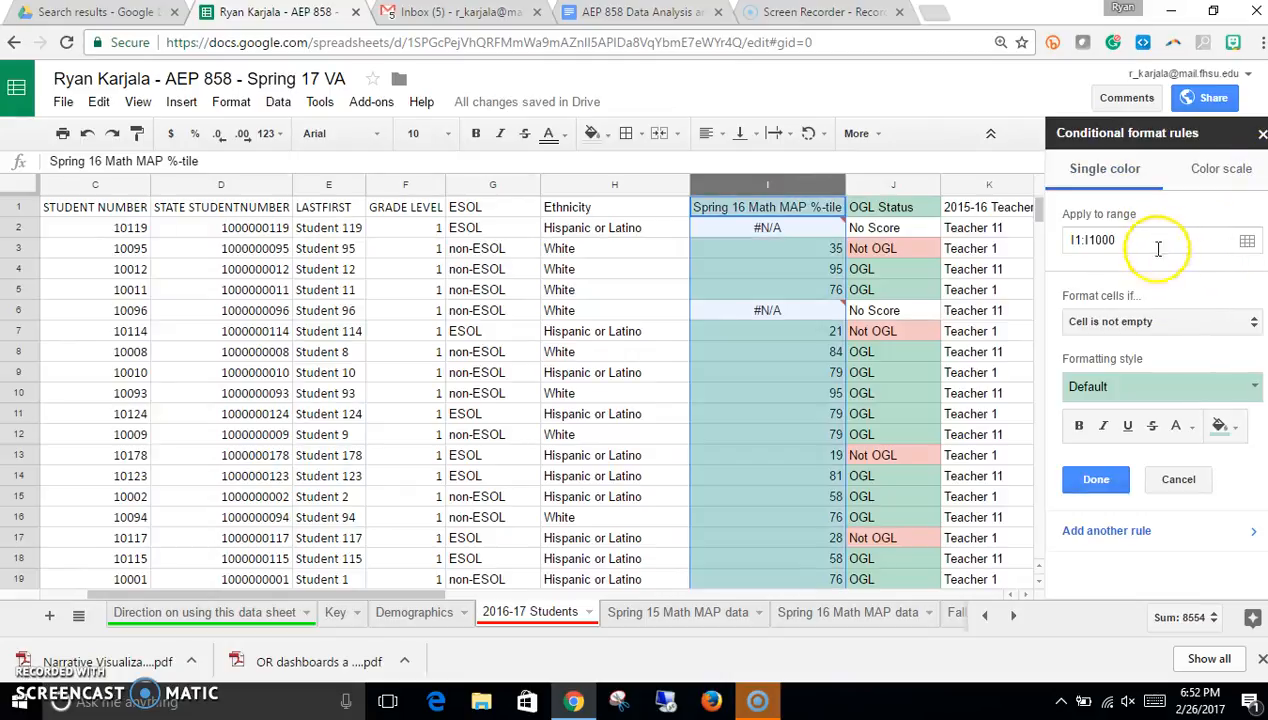
pyautogui.click(1175, 320)
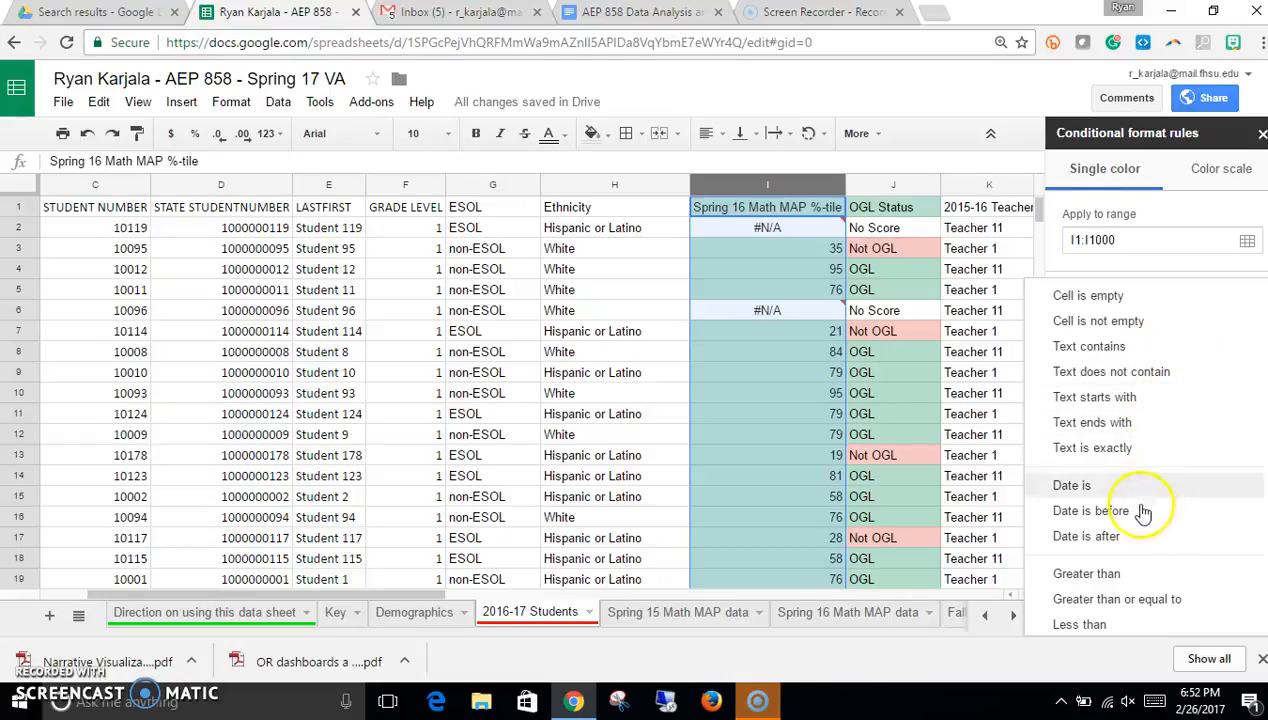
pyautogui.click(1130, 622)
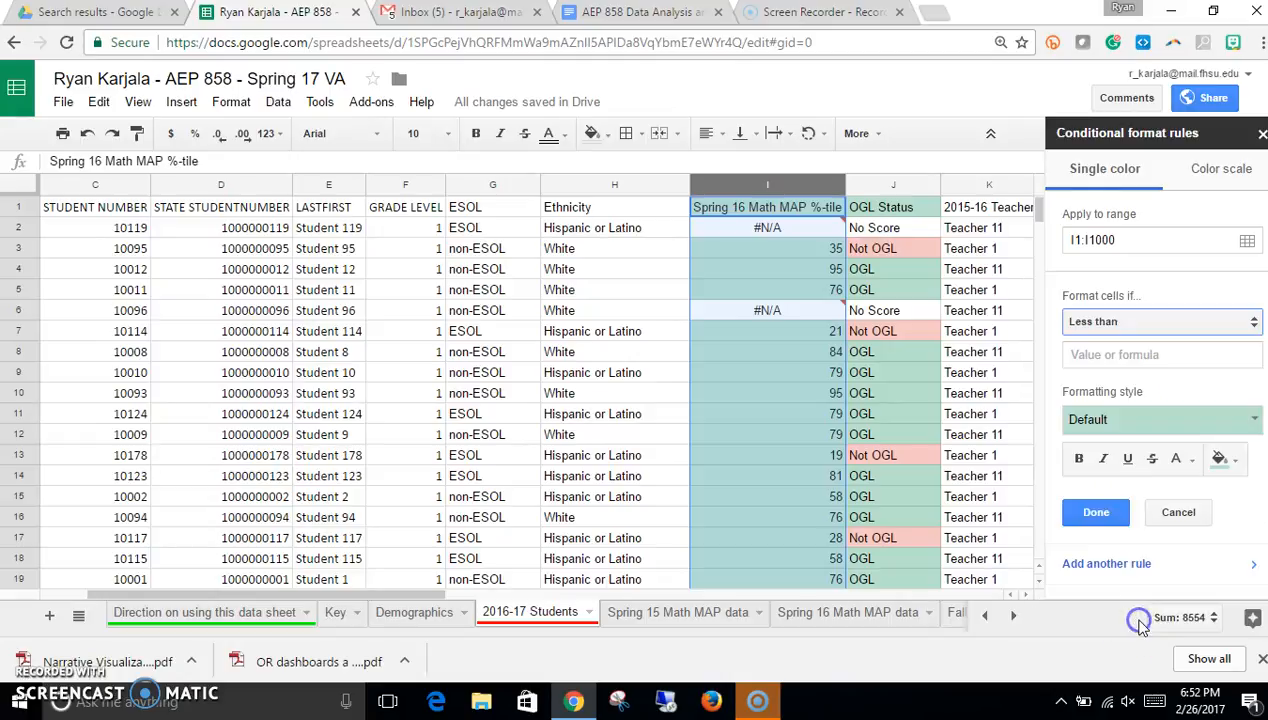
pyautogui.click(1145, 357)
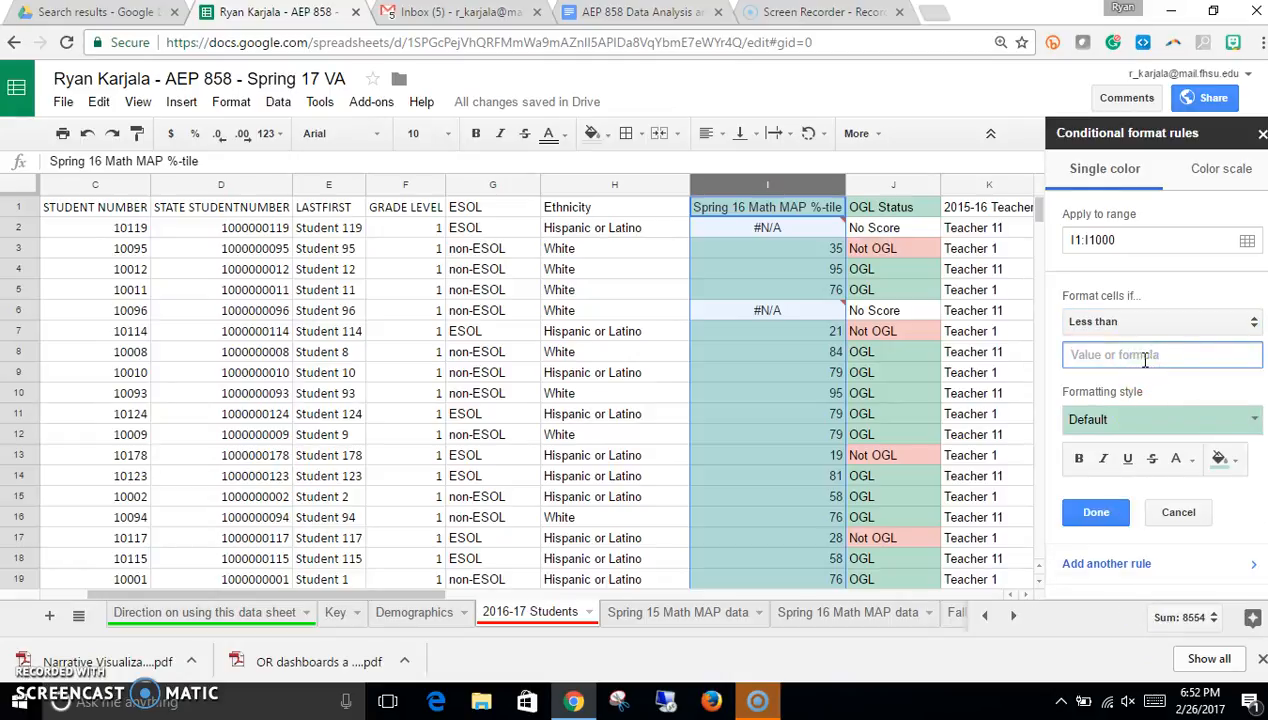
pyautogui.click(1248, 417)
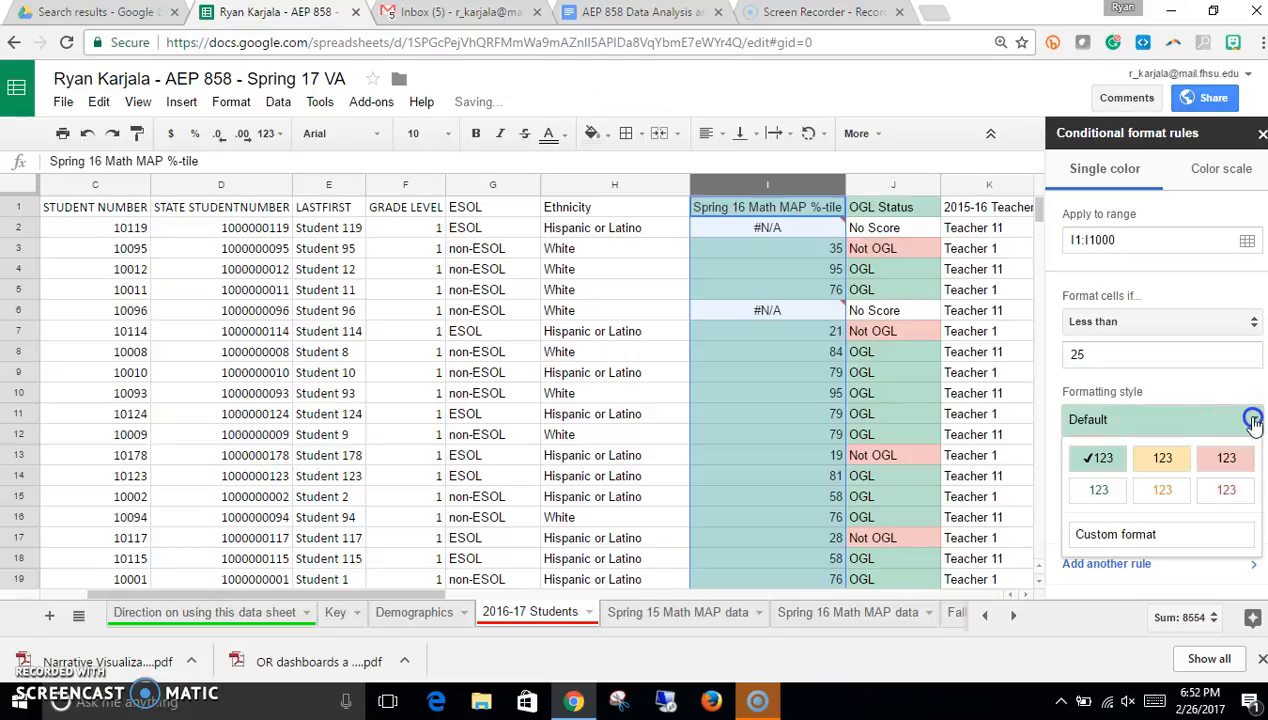
pyautogui.click(1227, 460)
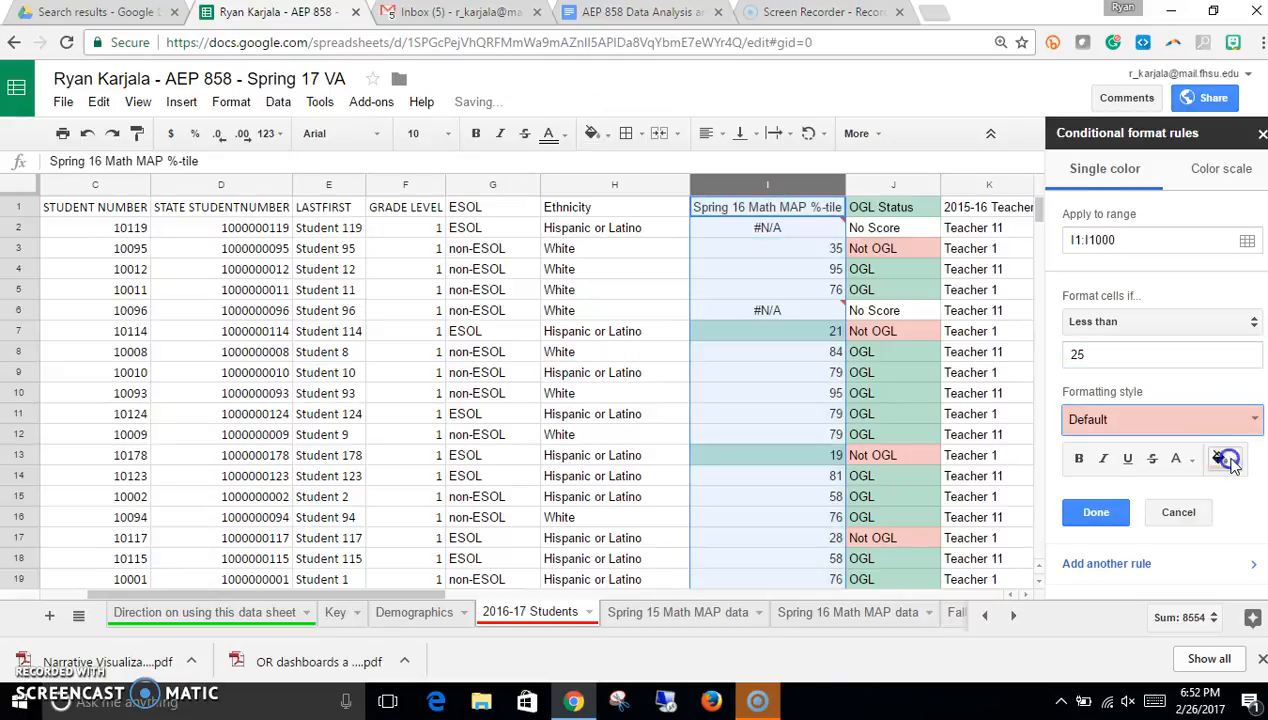
pyautogui.click(1105, 515)
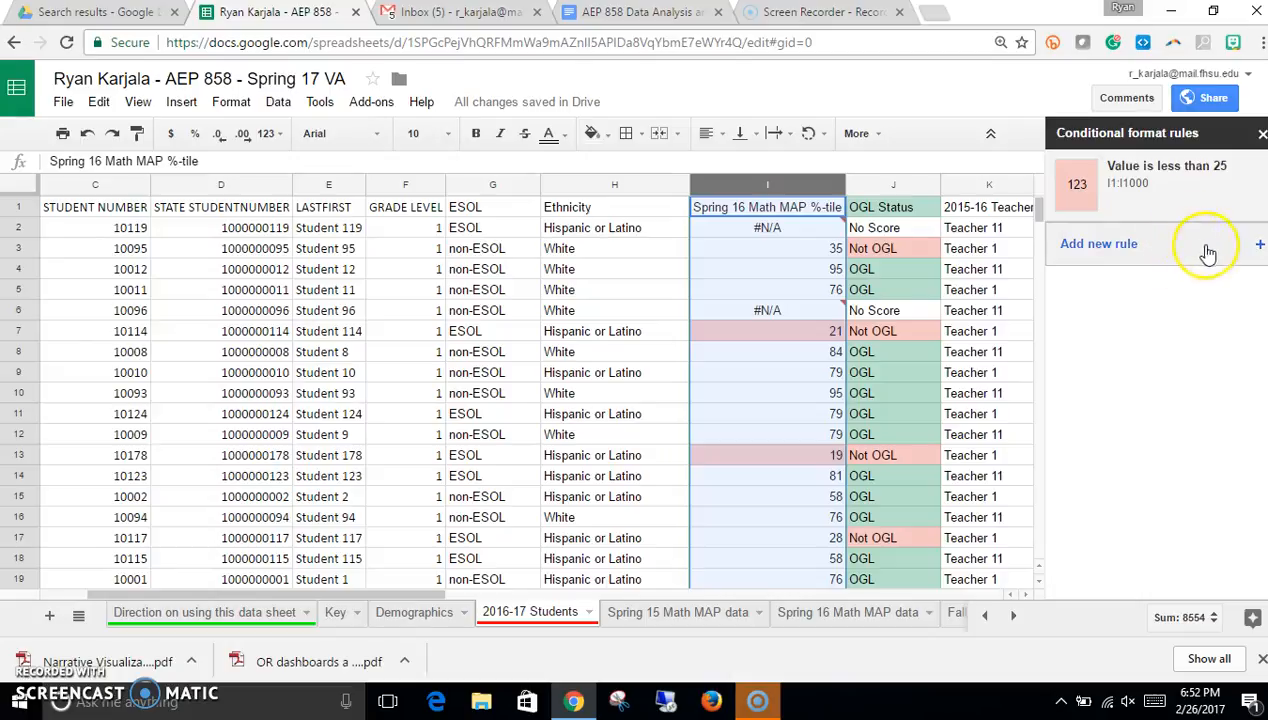
# Step: Add a rule shading Spring 16 Math MAP %-tile values between 25 and 75 with the yellow preset style
pyautogui.click(1249, 246)
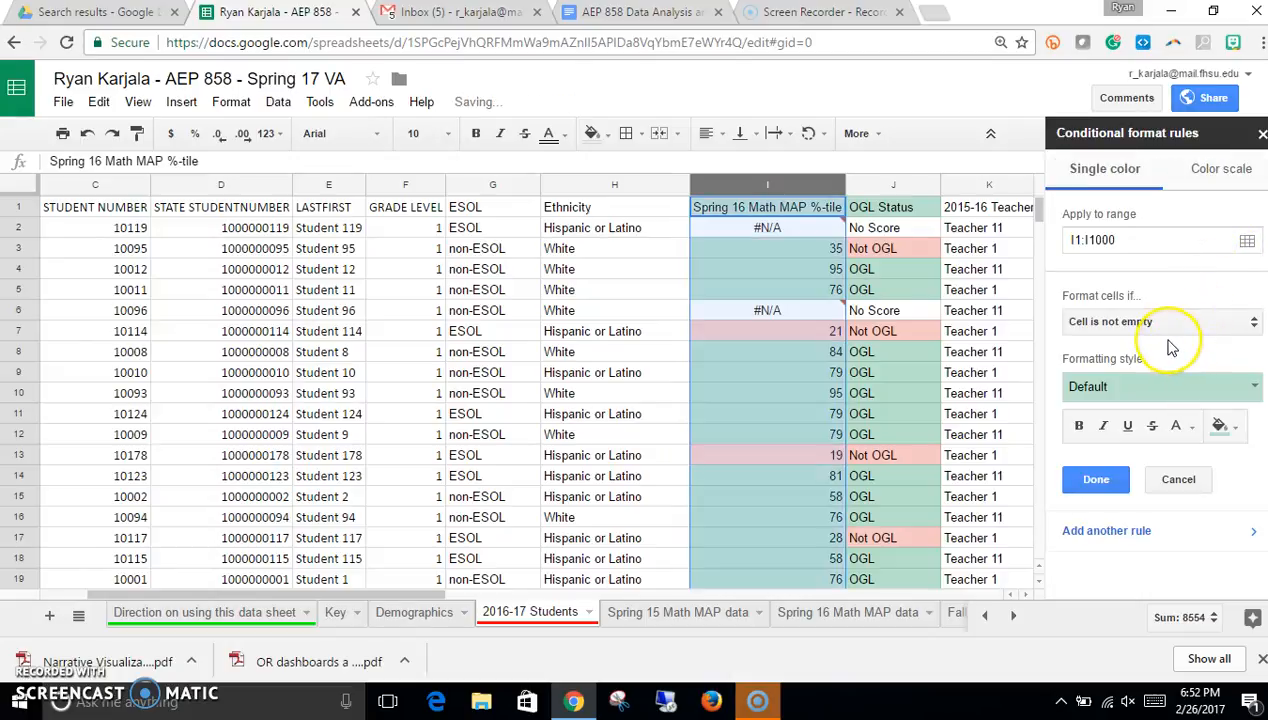
pyautogui.click(1173, 325)
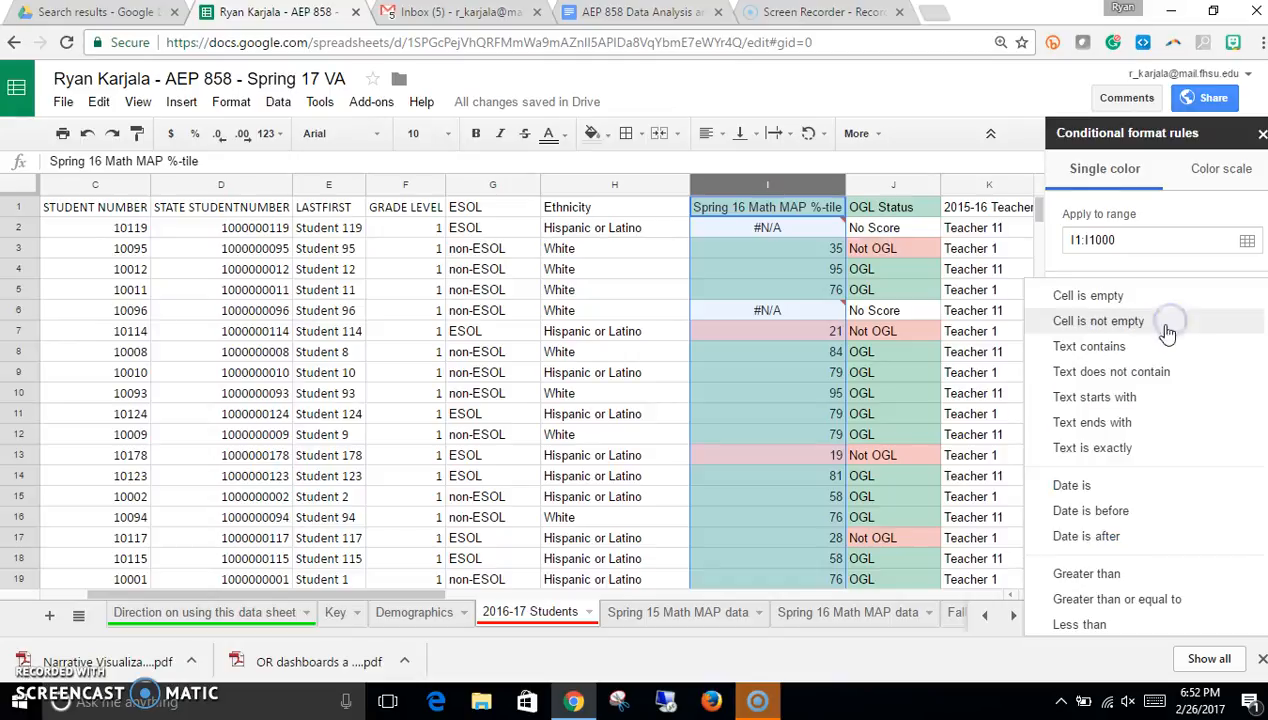
pyautogui.scroll(-2, 1155, 510)
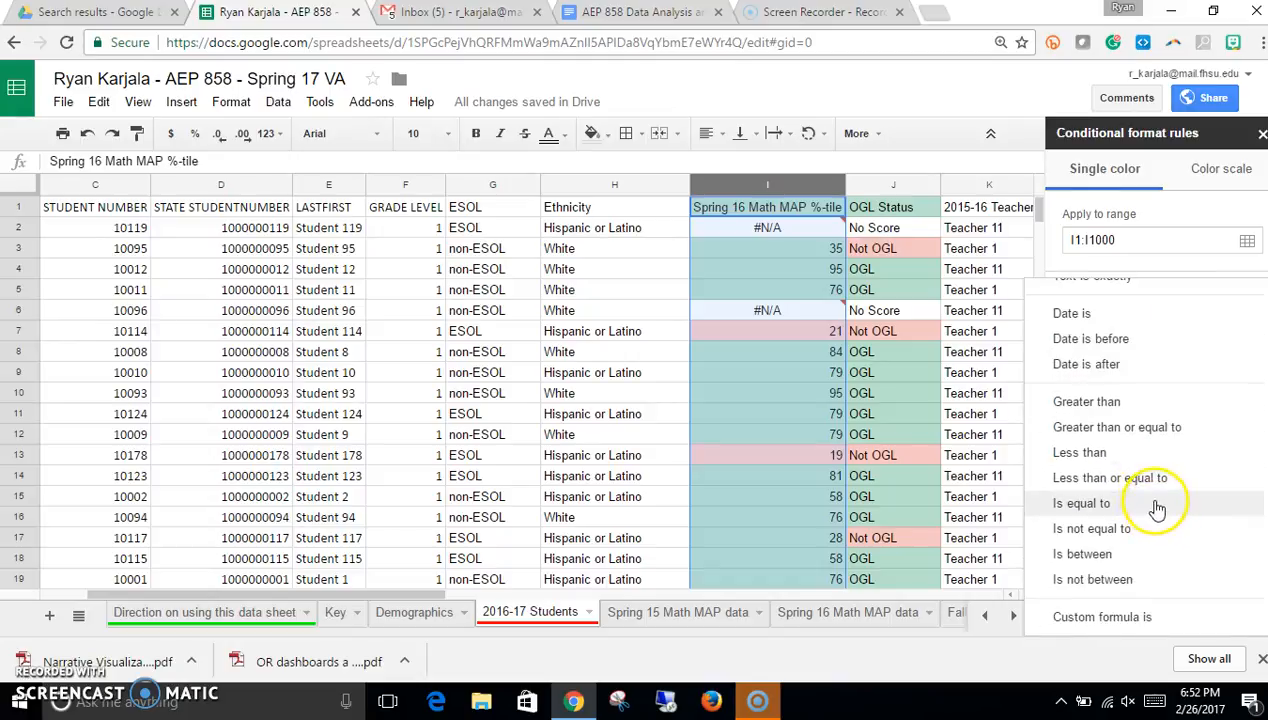
pyautogui.click(1118, 558)
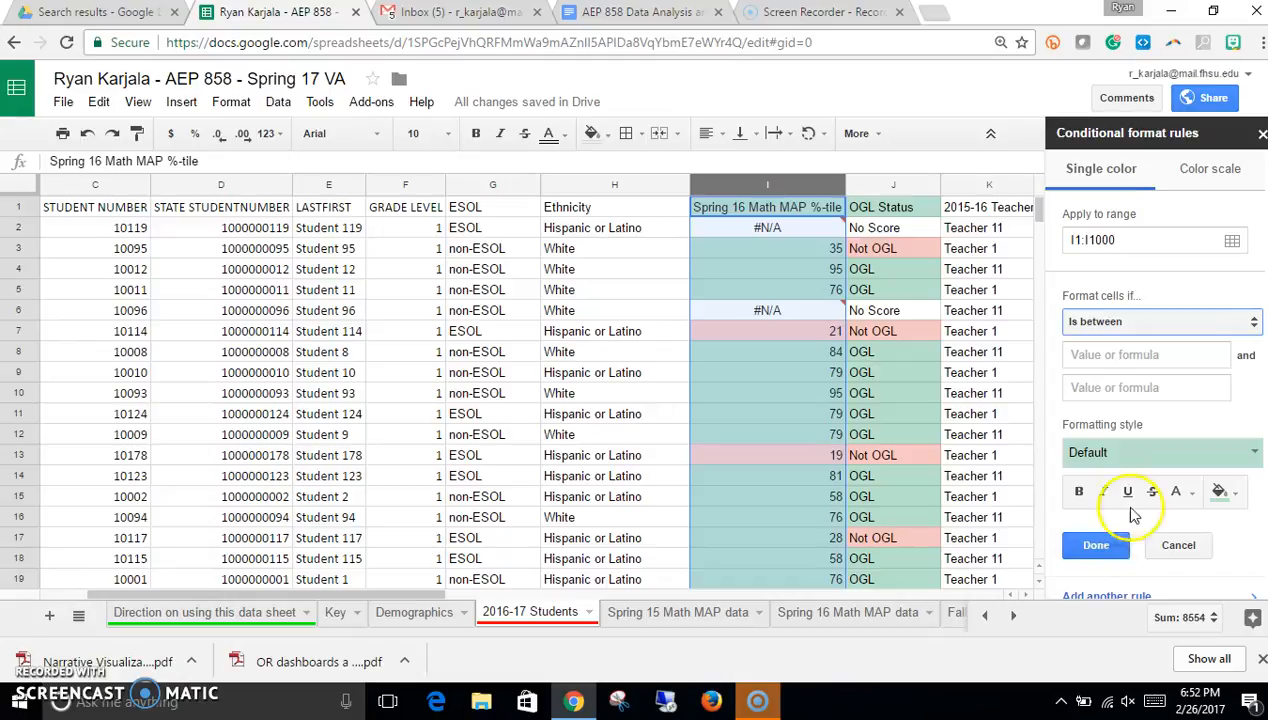
pyautogui.click(1146, 357)
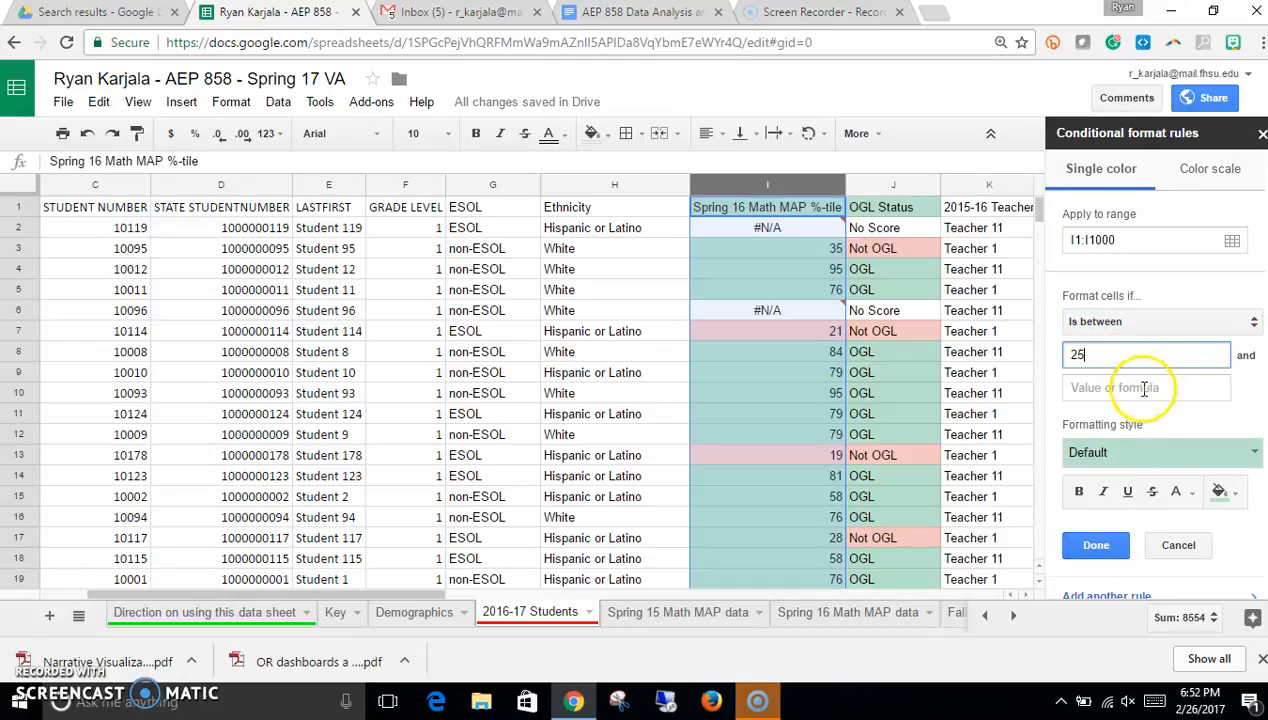
pyautogui.click(1144, 387)
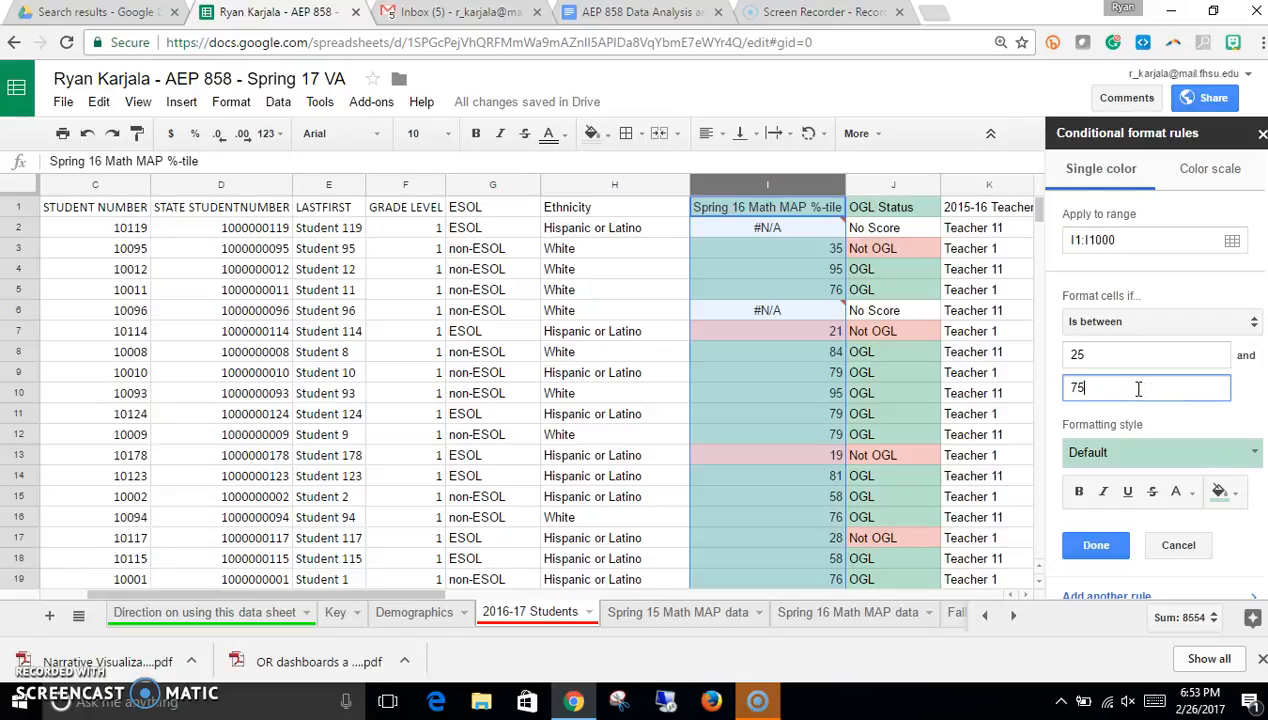
pyautogui.click(1156, 447)
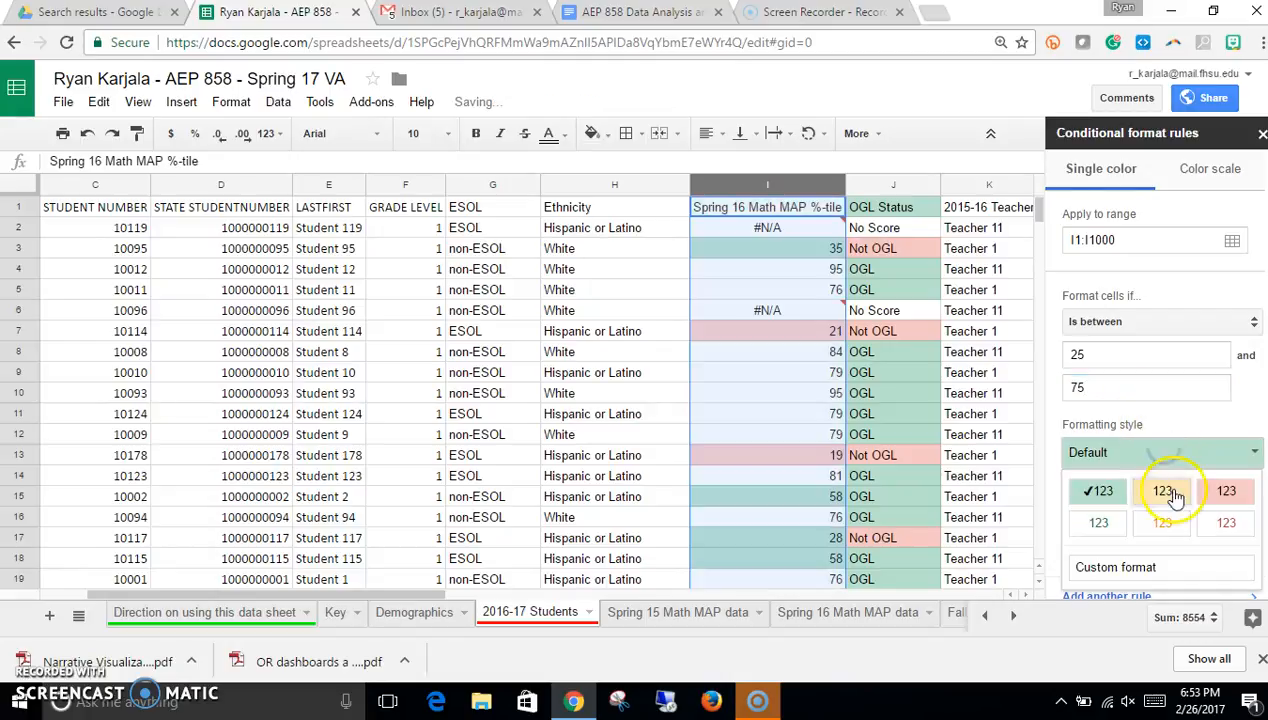
pyautogui.click(1163, 487)
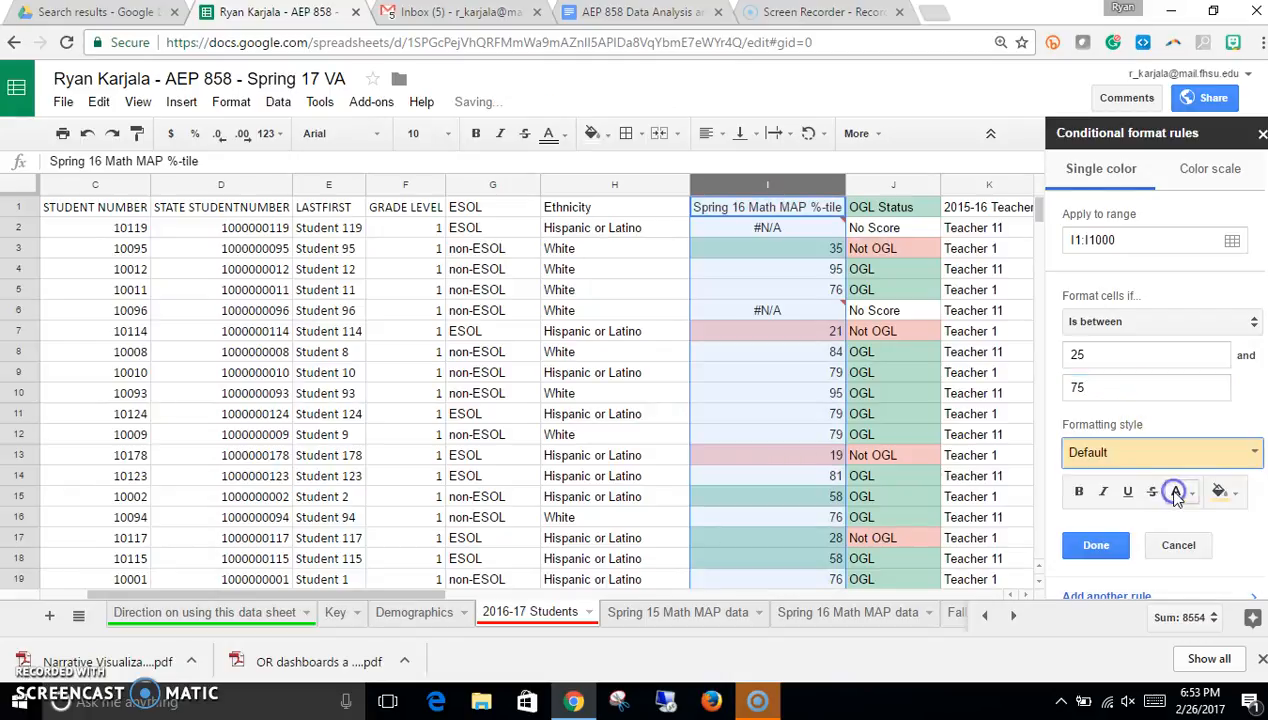
pyautogui.click(1095, 545)
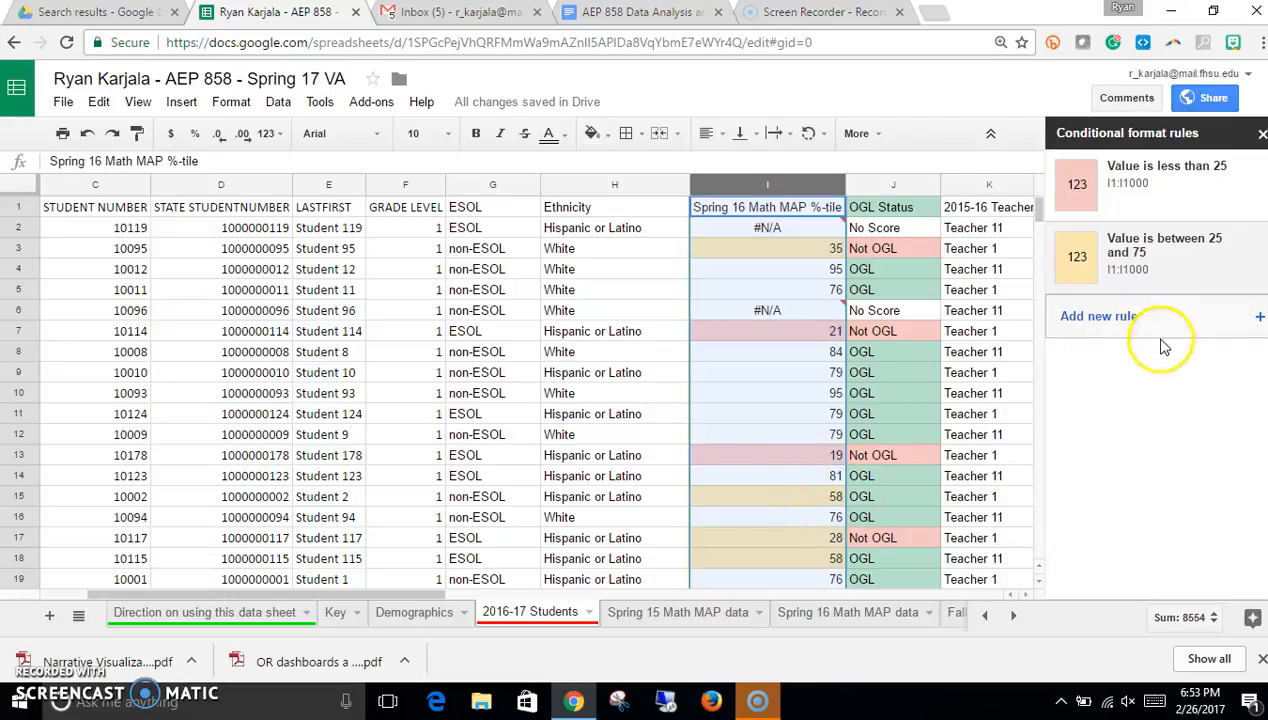
# Step: Add a rule shading Spring 16 Math MAP %-tile values greater than 75 with the green default style
pyautogui.click(1258, 326)
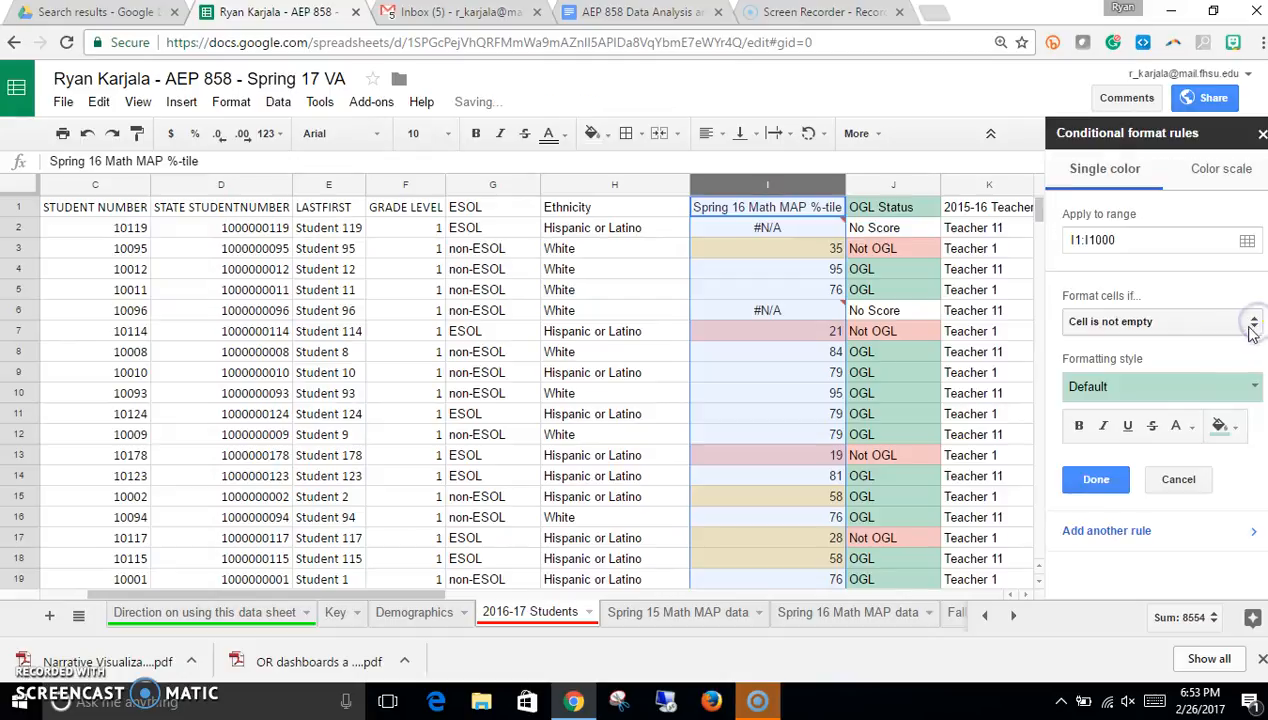
pyautogui.click(1185, 334)
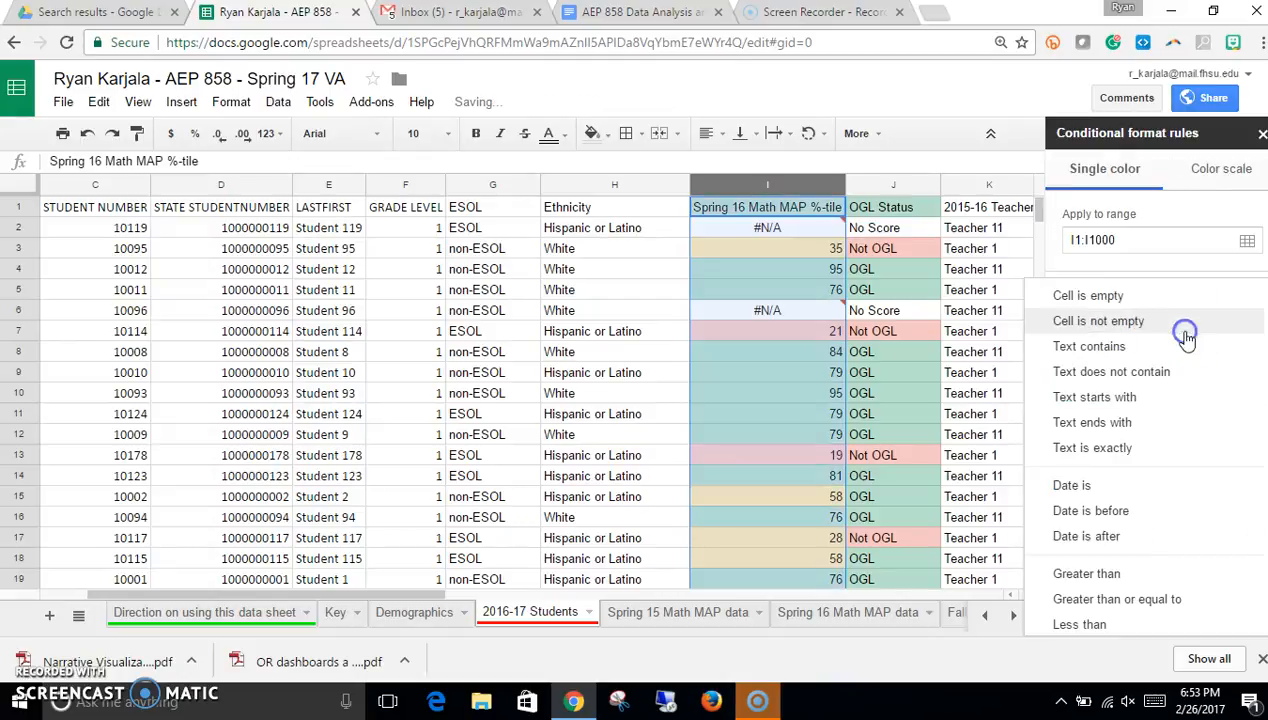
pyautogui.click(1138, 573)
pyautogui.click(1137, 357)
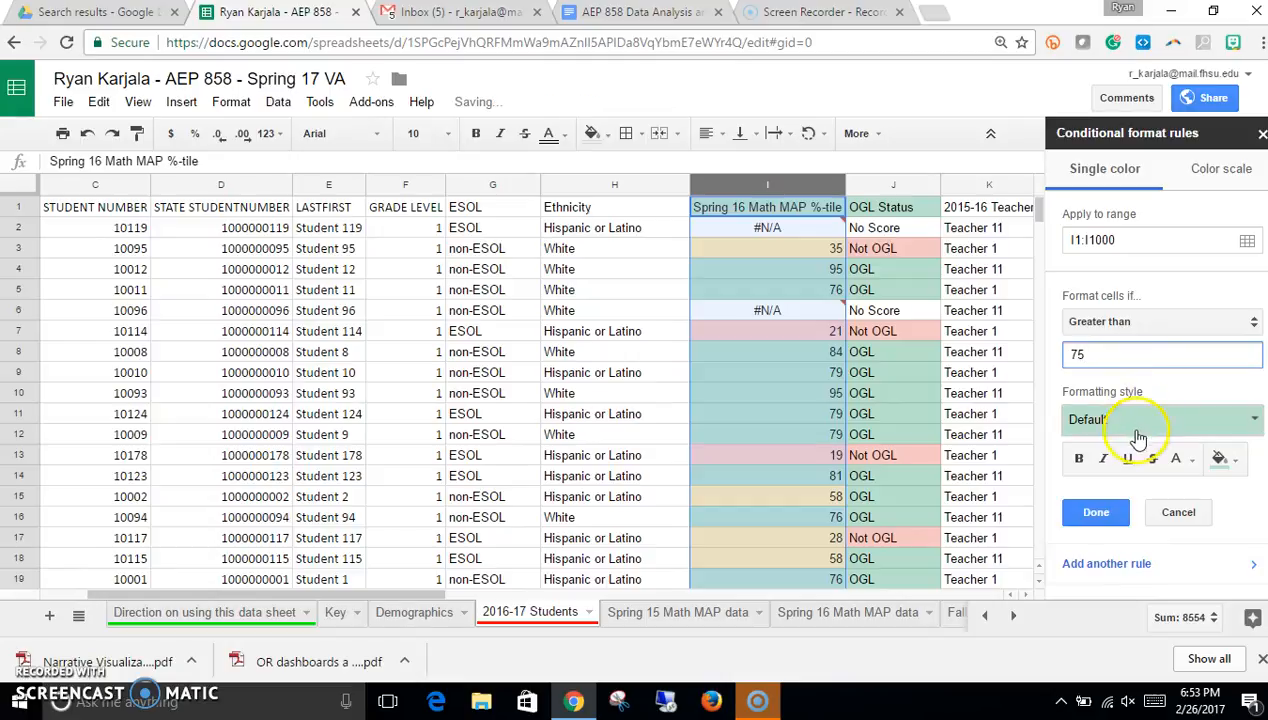
pyautogui.click(1251, 420)
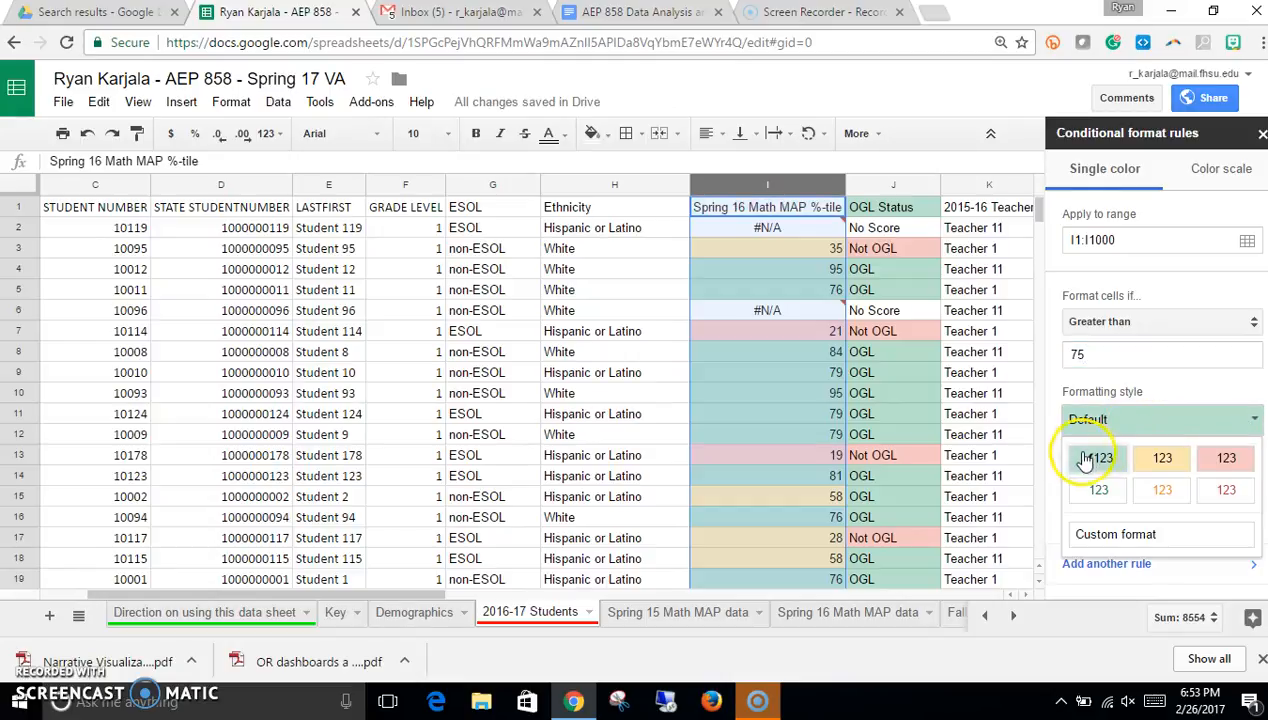
pyautogui.click(1120, 597)
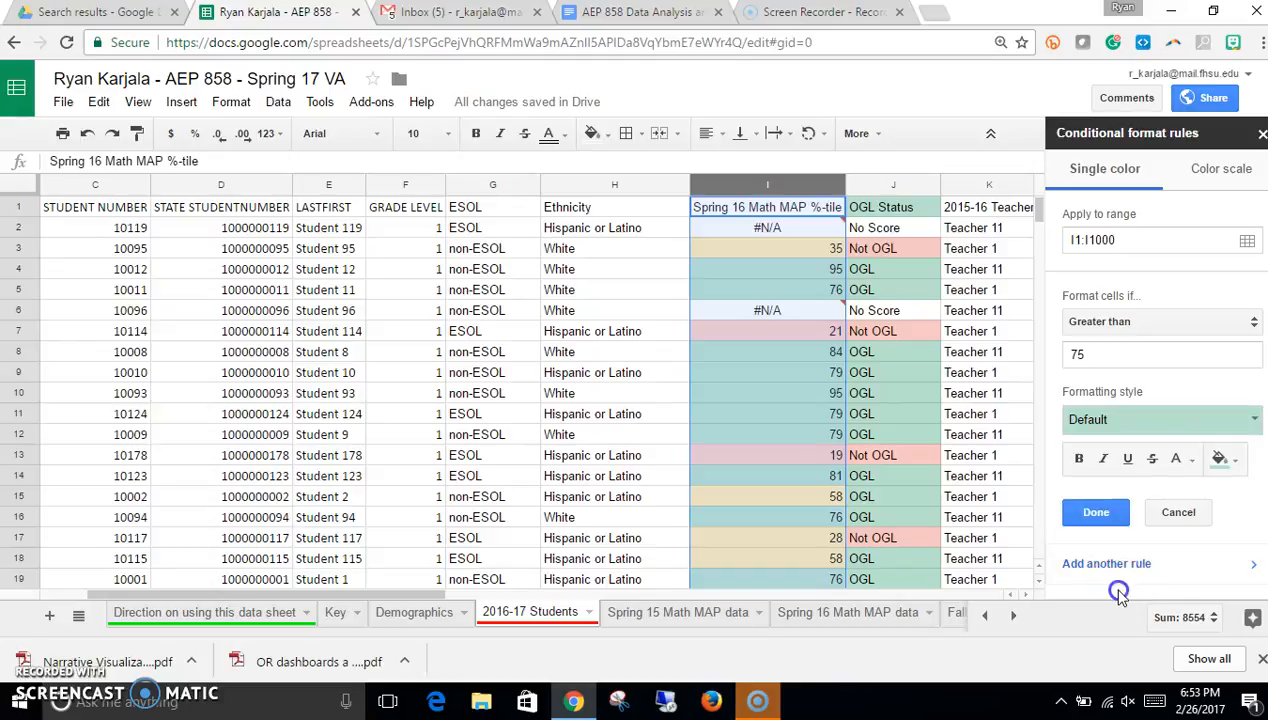
pyautogui.click(1097, 512)
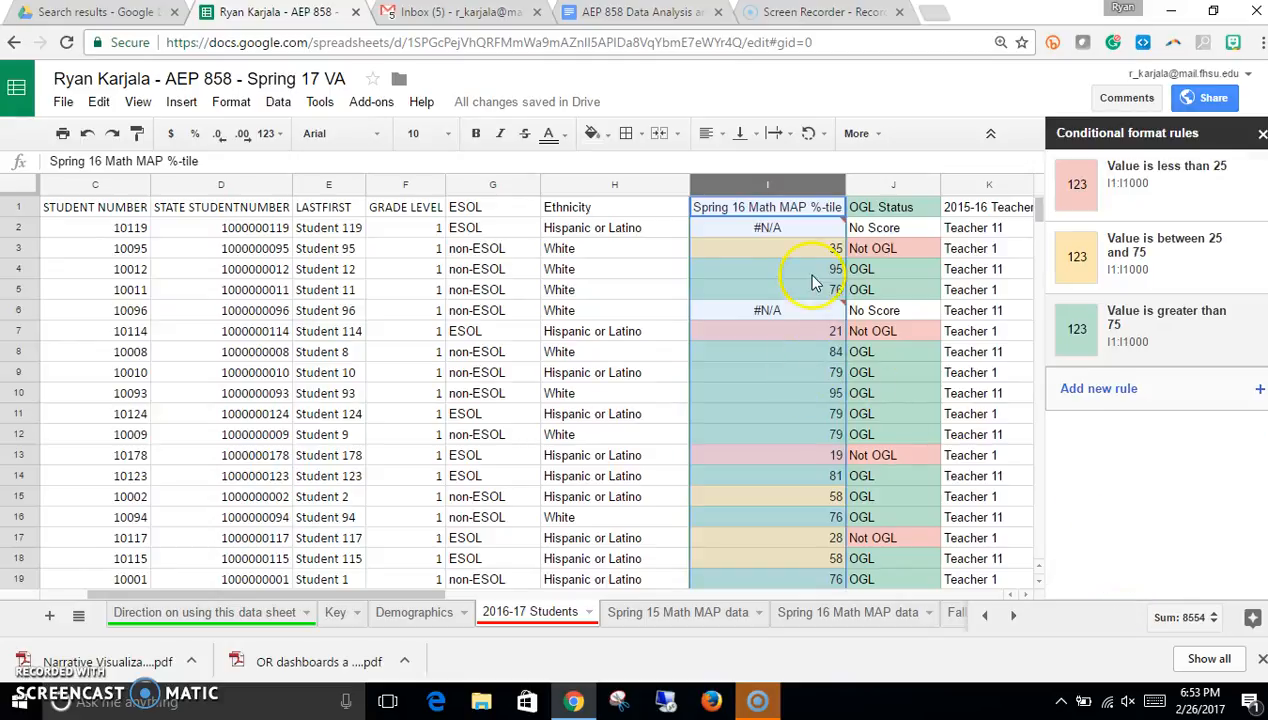
# Step: Scroll through the Spring 16 Math MAP %-tile column to review the colour coding, then close the rules panel
pyautogui.scroll(-7, 781, 306)
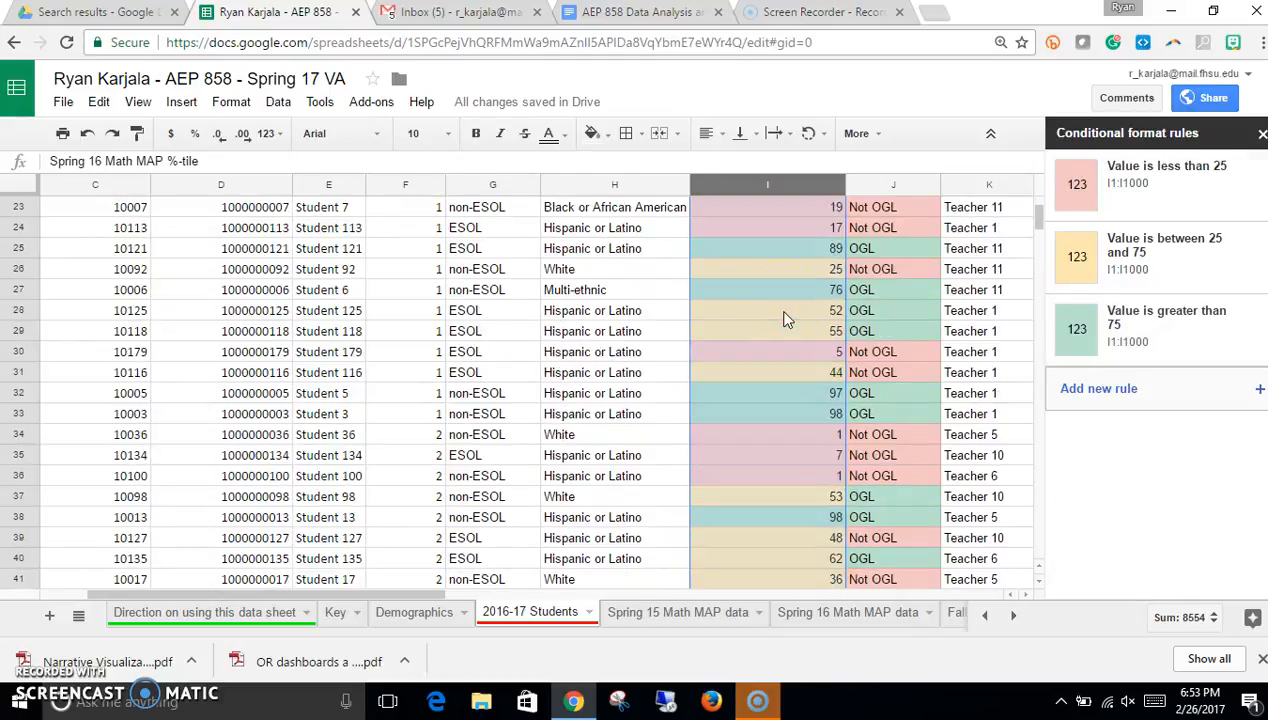
pyautogui.scroll(-3, 786, 319)
pyautogui.scroll(-5, 786, 319)
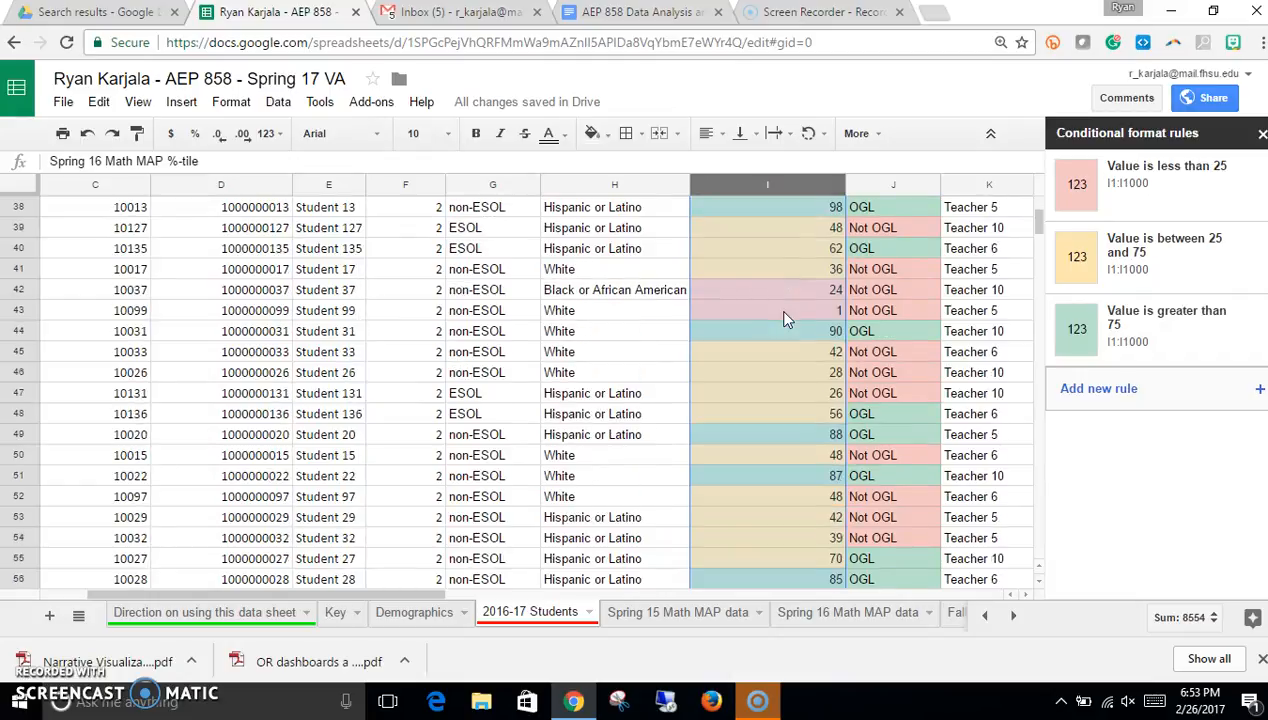
pyautogui.scroll(14, 786, 319)
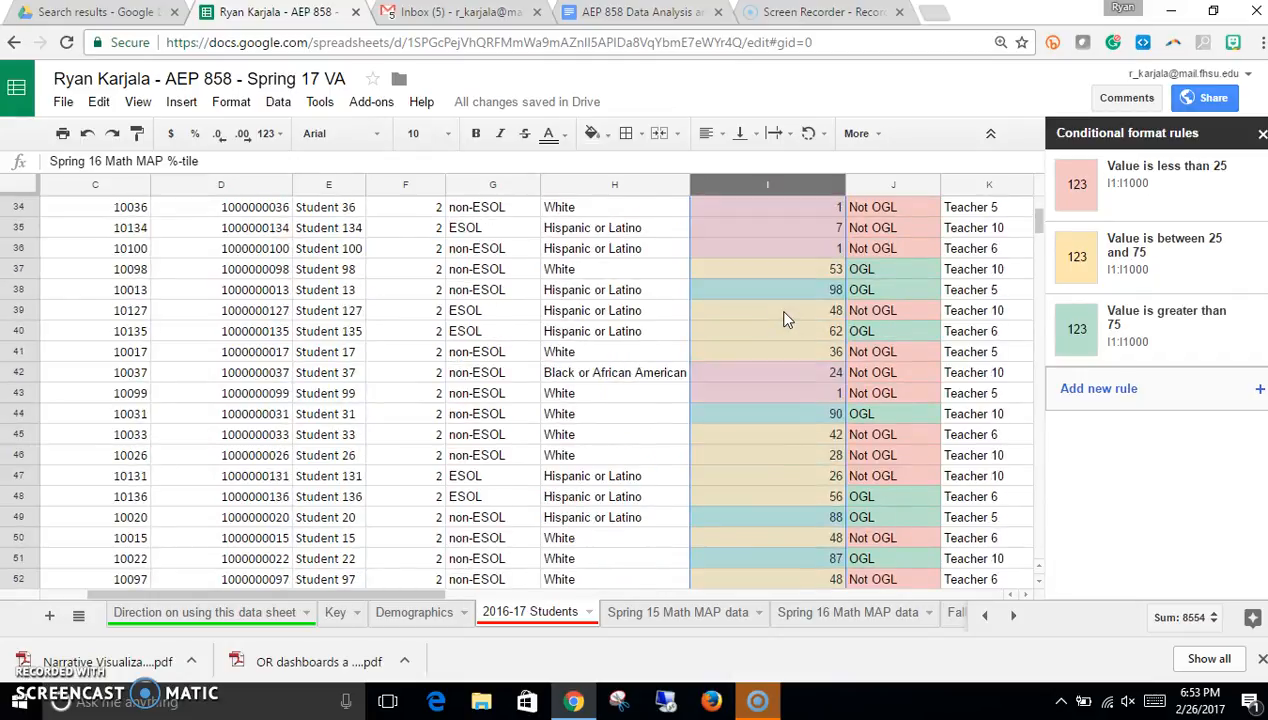
pyautogui.scroll(1, 786, 319)
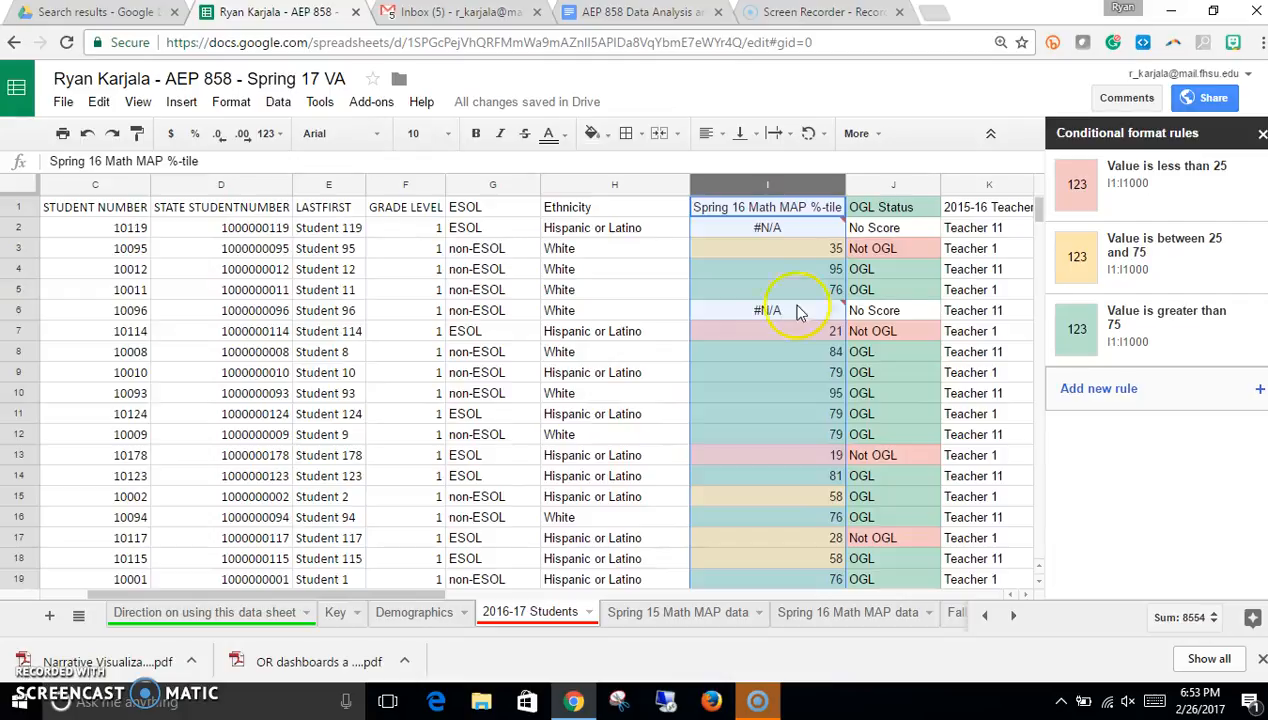
pyautogui.moveTo(1039, 195)
pyautogui.mouseDown()
pyautogui.moveTo(1038, 276)
pyautogui.moveTo(1040, 207)
pyautogui.mouseUp()
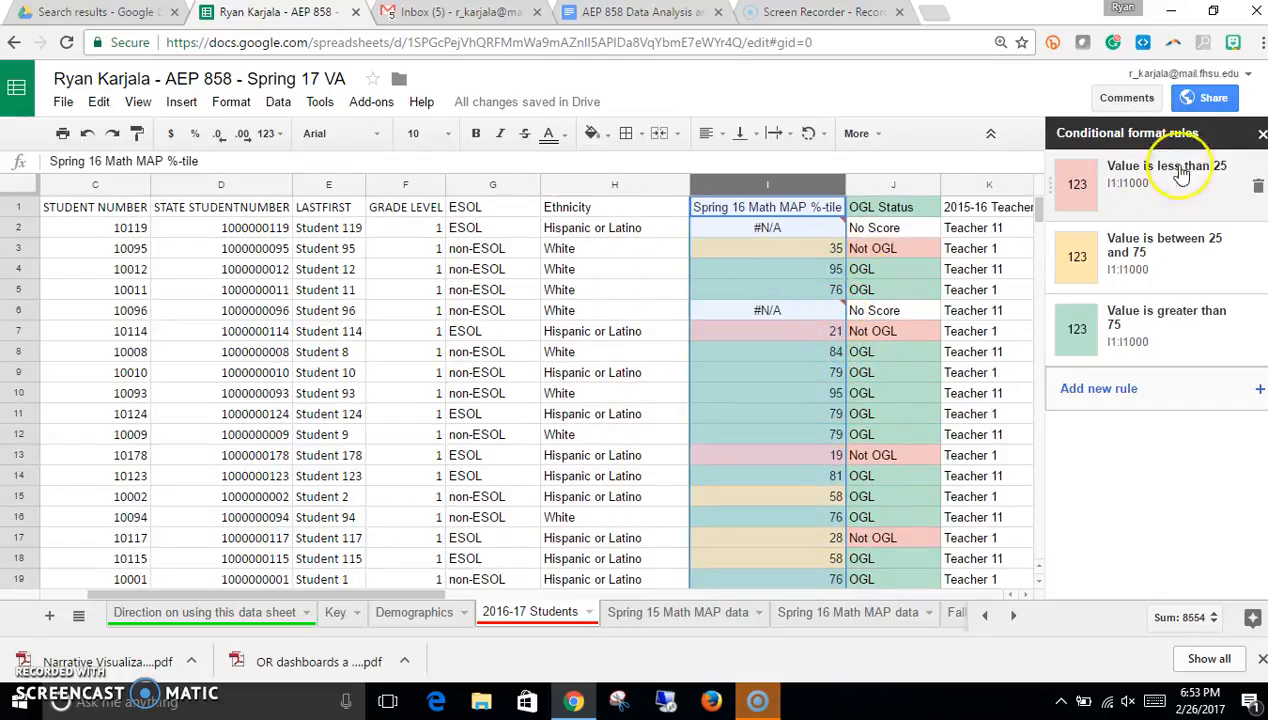
pyautogui.click(1260, 136)
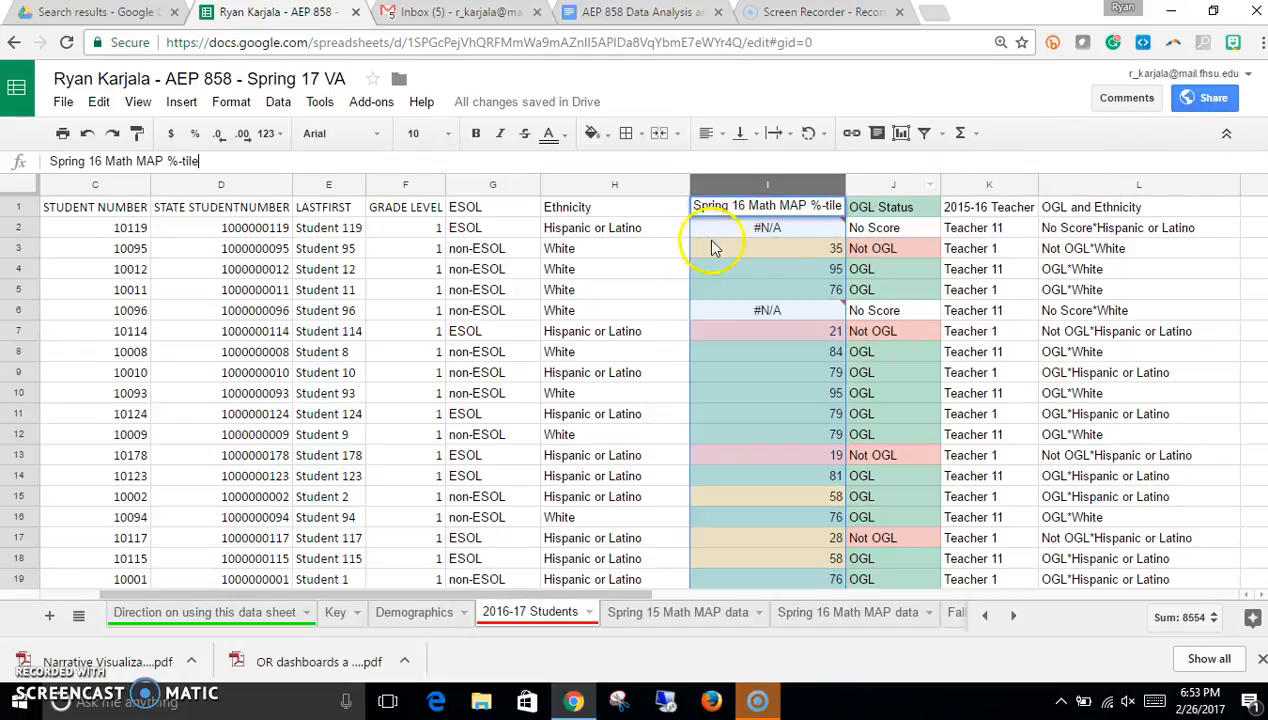
# Step: Select the whole 2016-17 Students sheet and create a pivot table from it
pyautogui.moveTo(588, 598); pyautogui.dragTo(430, 603)
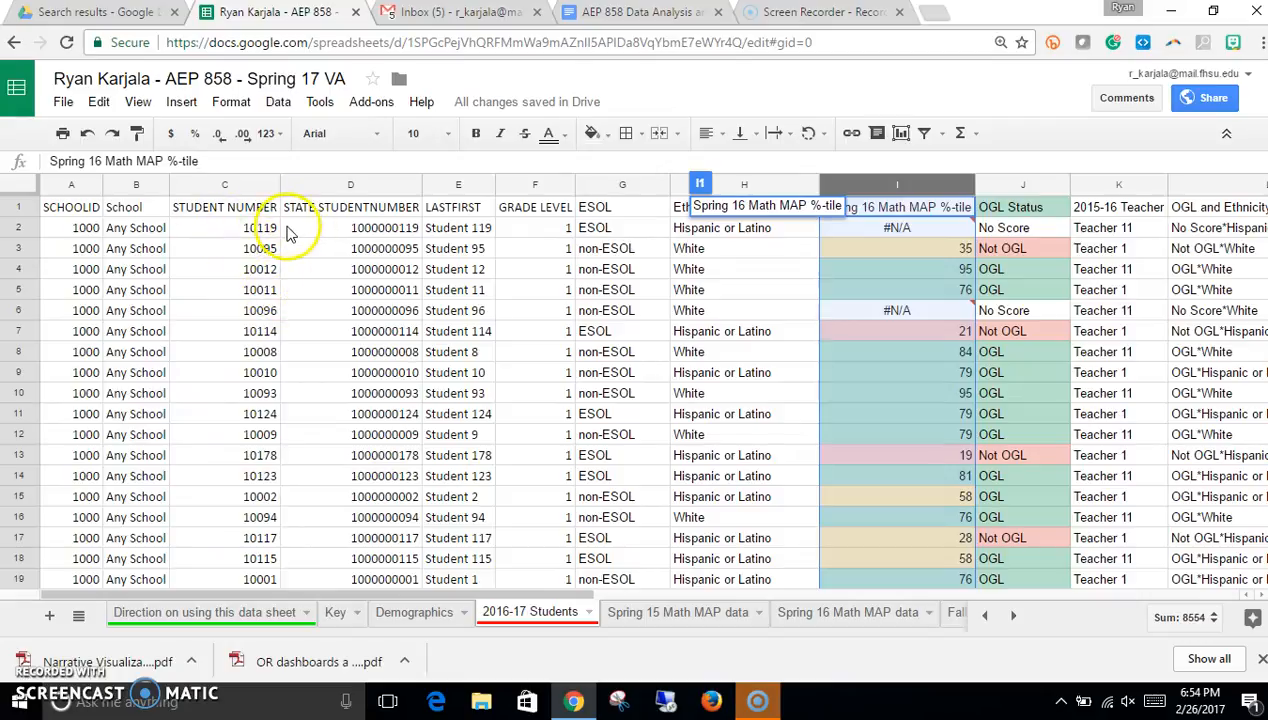
pyautogui.click(27, 187)
pyautogui.click(137, 250)
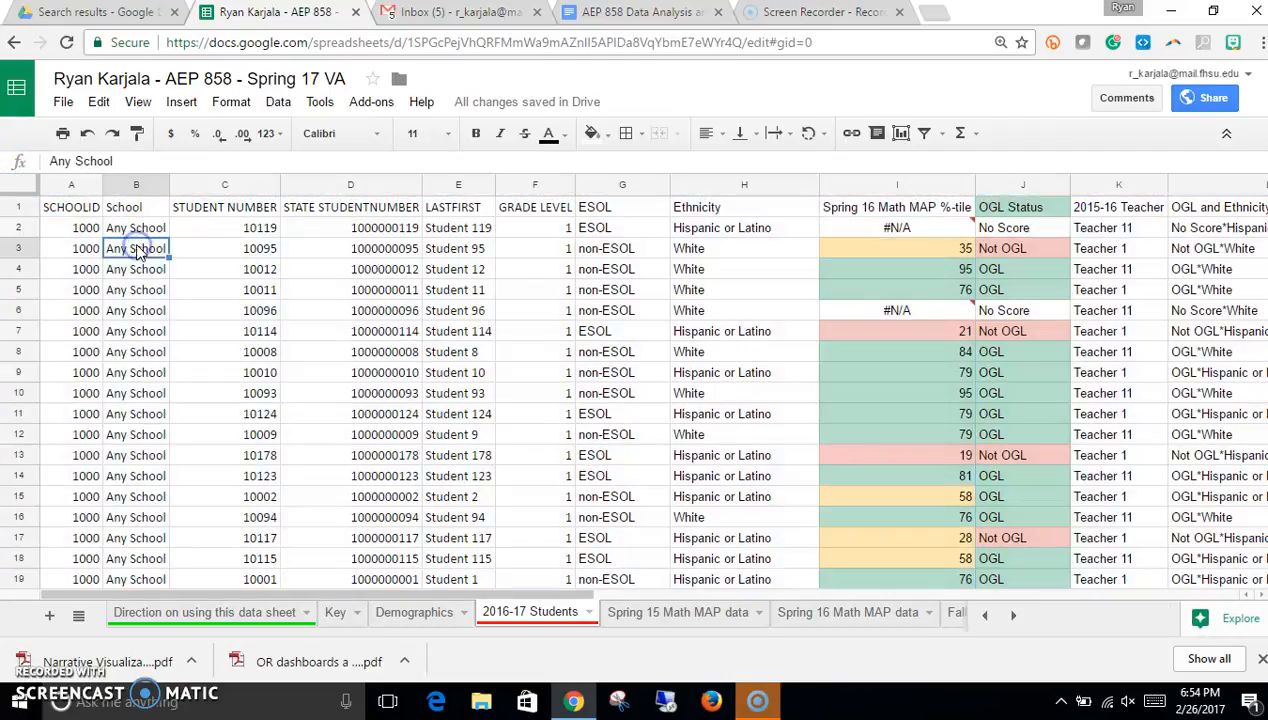
pyautogui.click(86, 209)
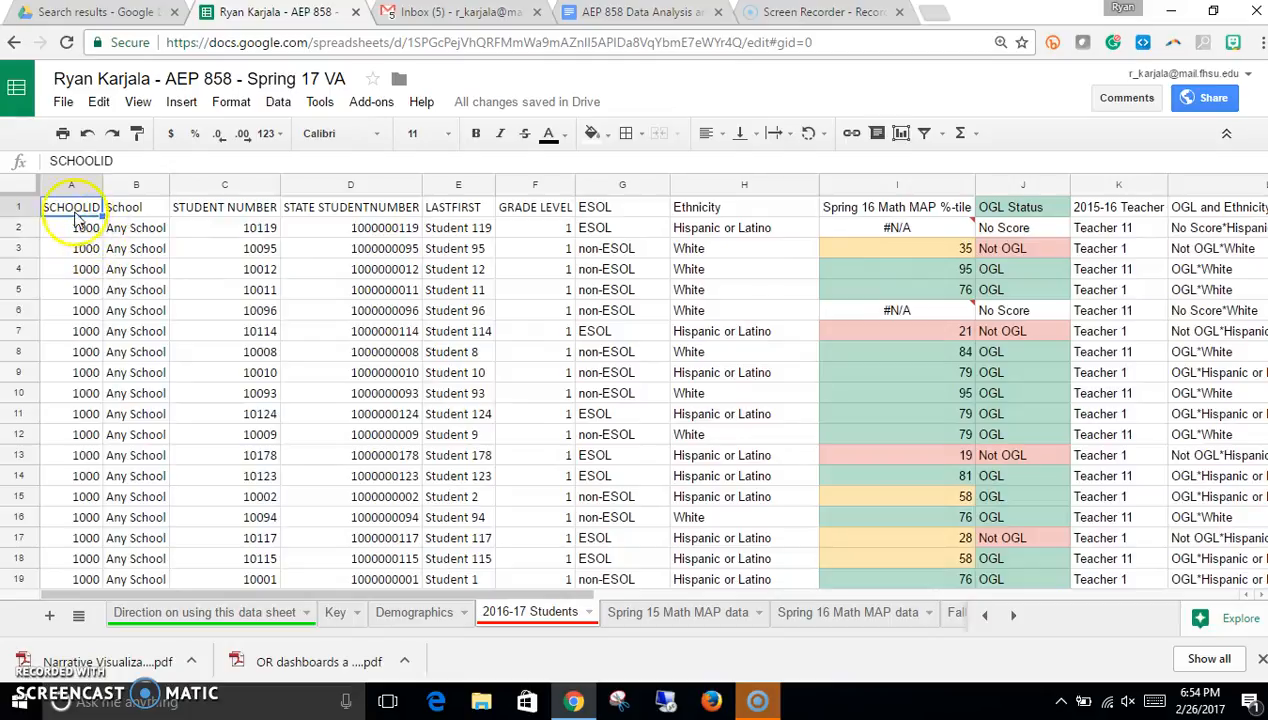
pyautogui.click(28, 190)
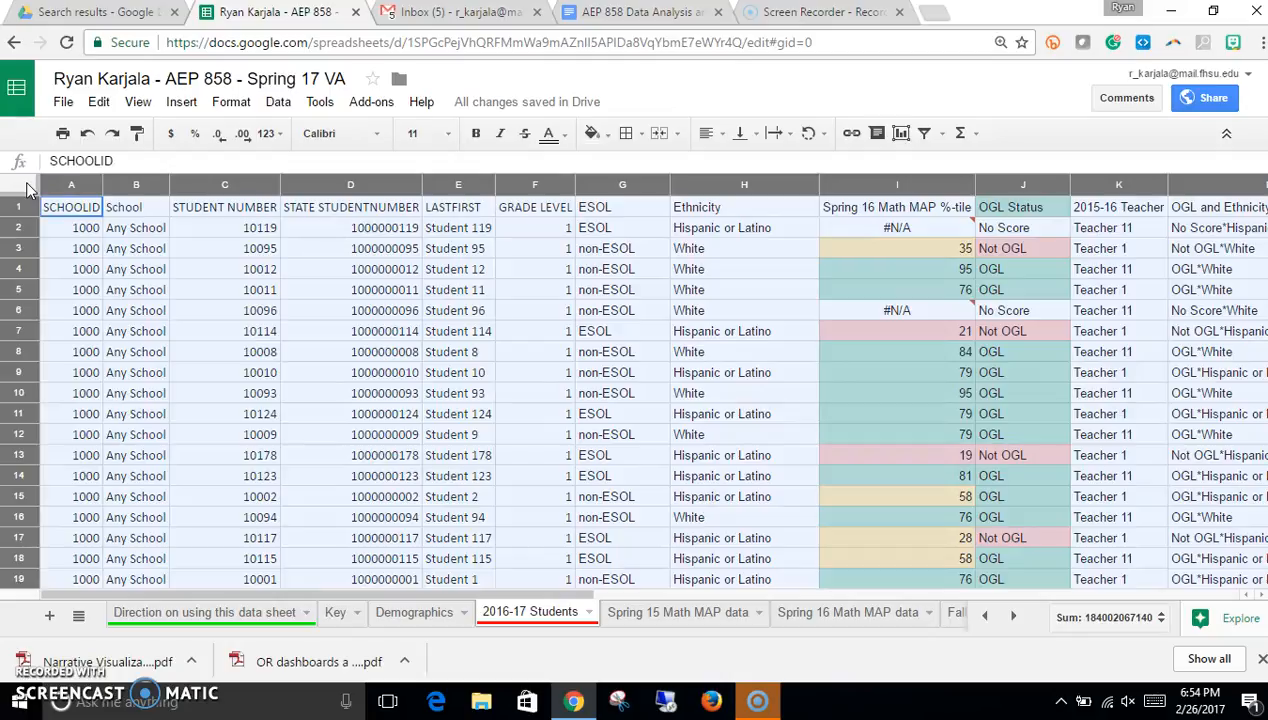
pyautogui.click(280, 104)
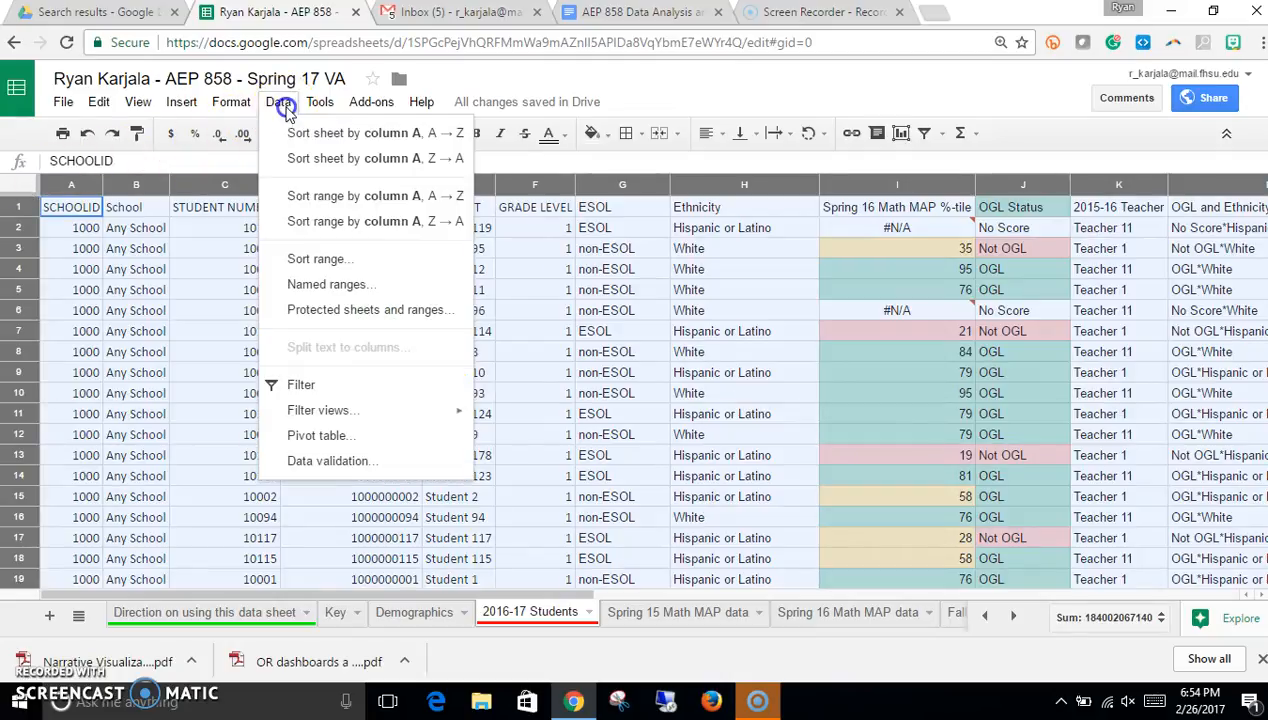
pyautogui.click(316, 436)
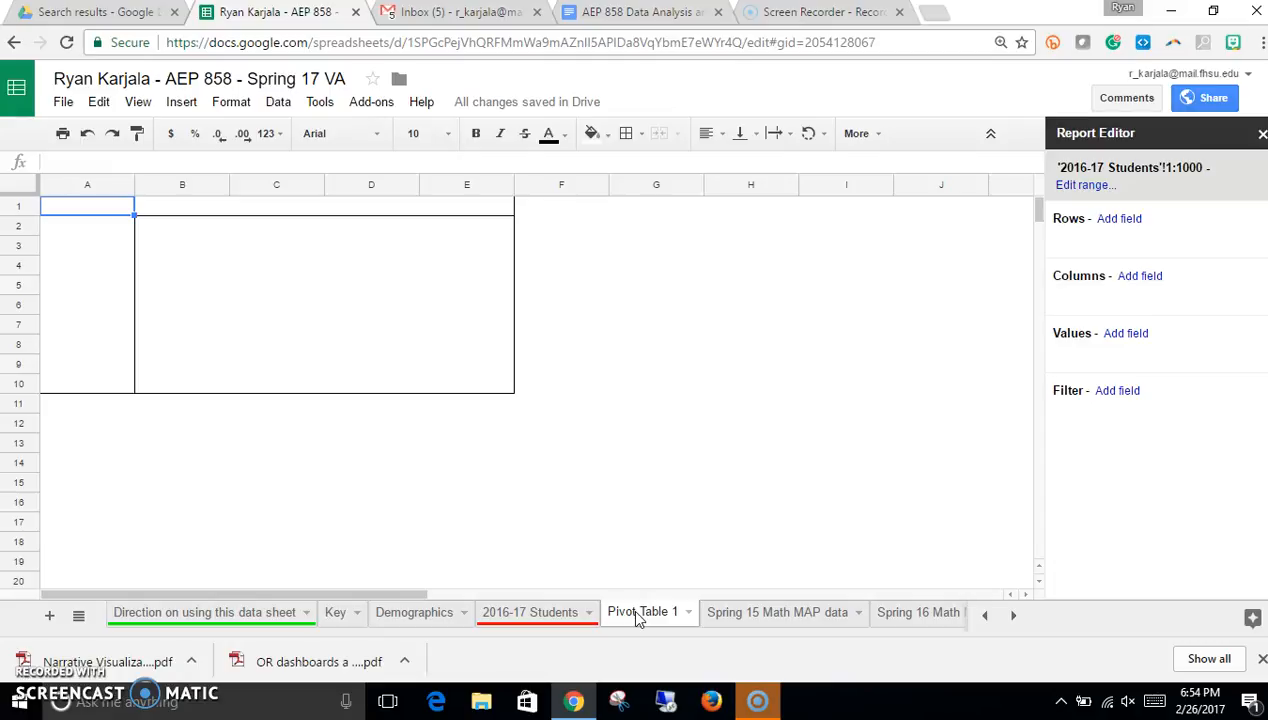
# Step: Rename the new pivot table sheet as OGL by Teacher
pyautogui.doubleClick(637, 613)
pyautogui.write('OGI')
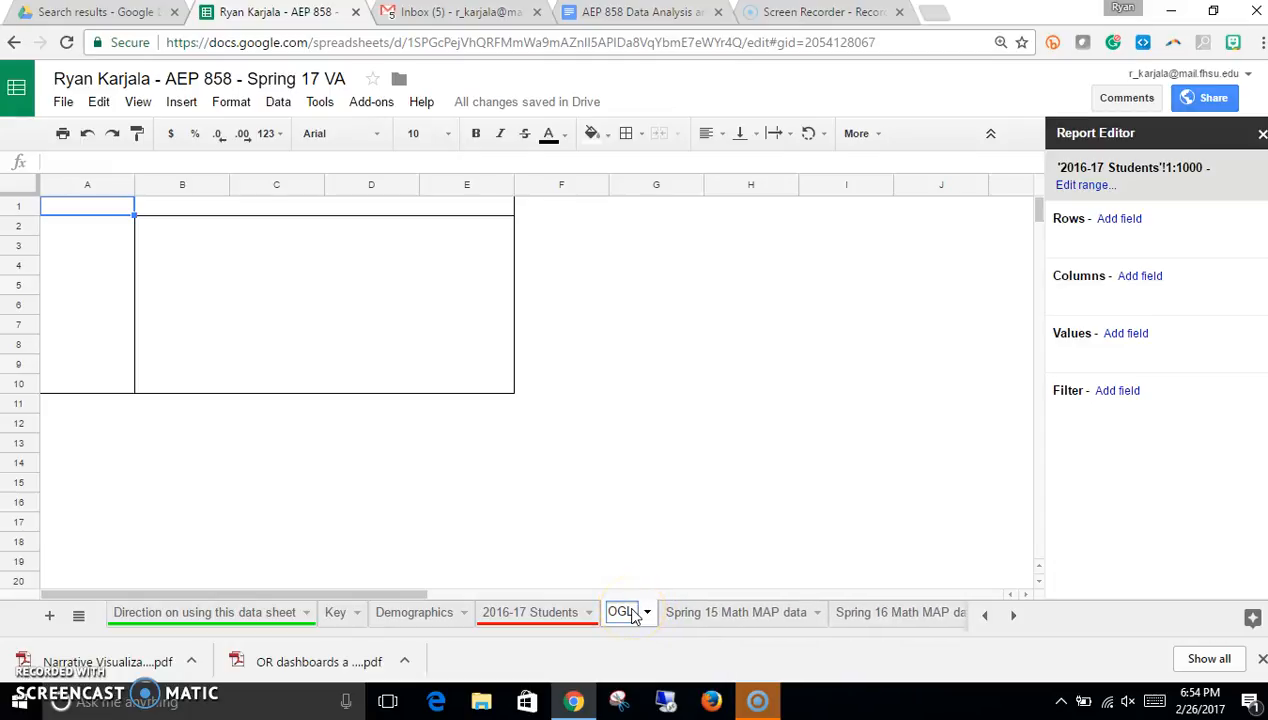
pyautogui.write(' by T')
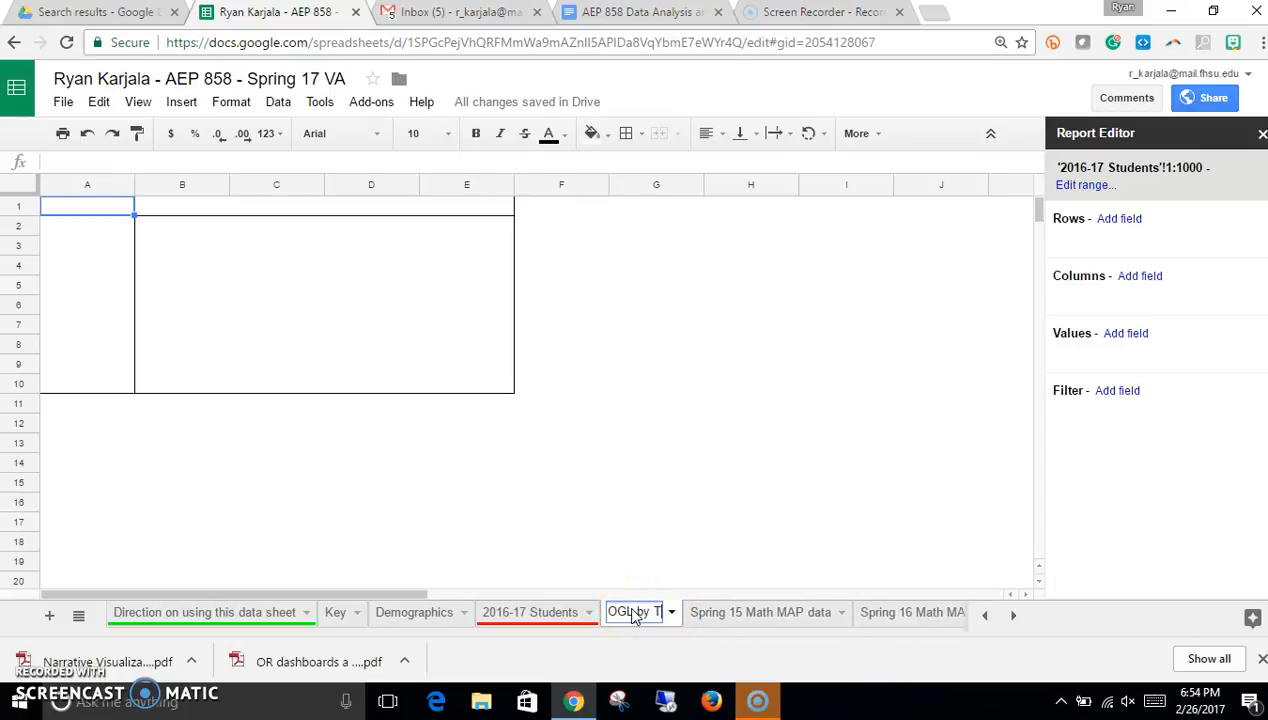
pyautogui.write('each')
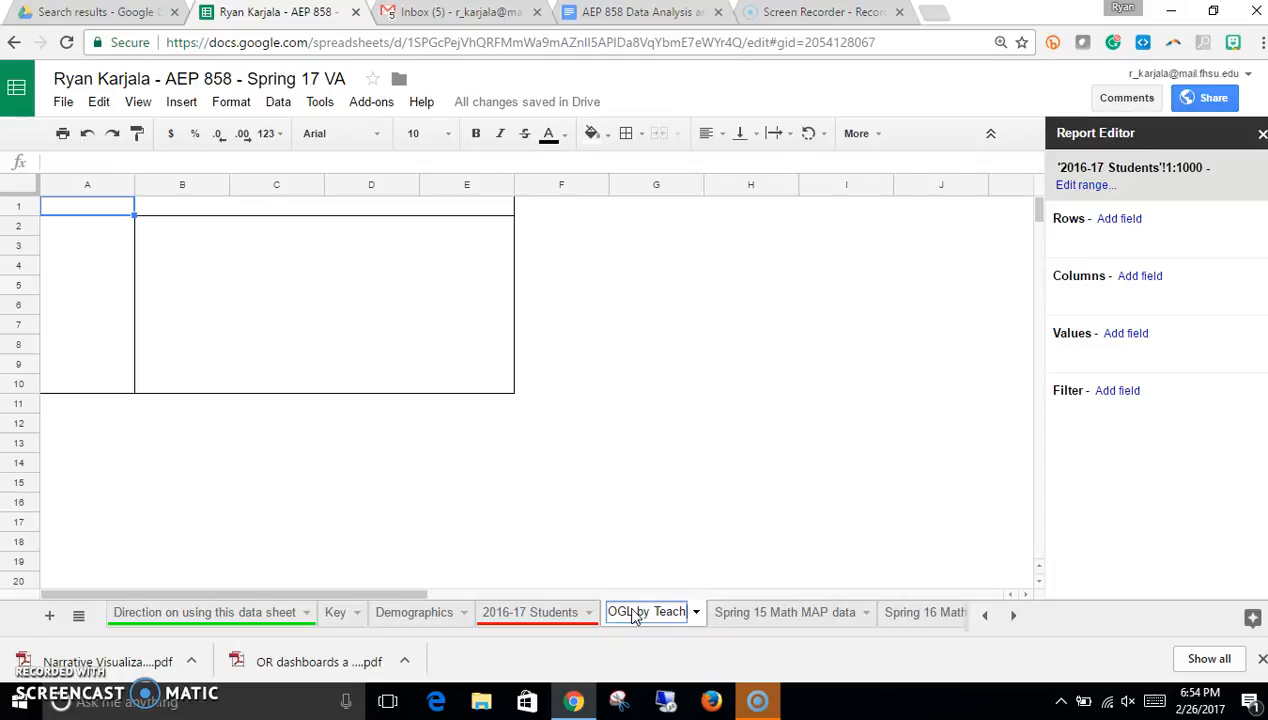
pyautogui.write('er')
pyautogui.click(663, 479)
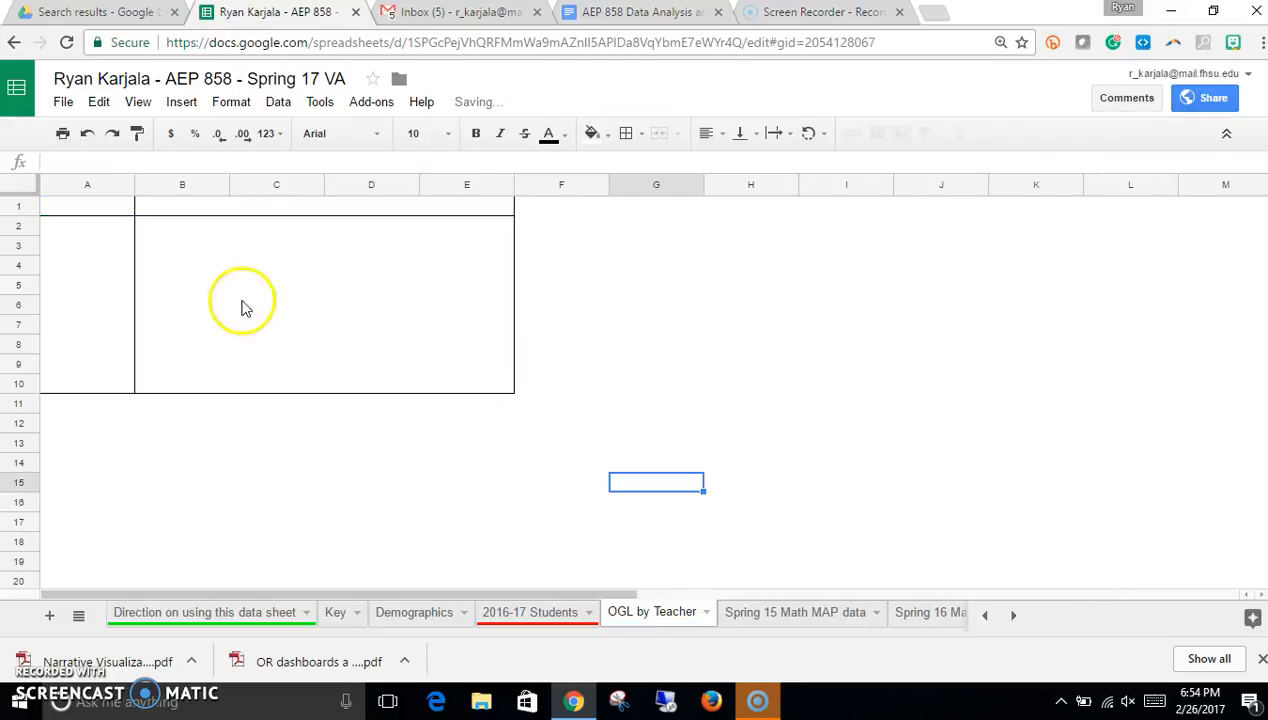
# Step: Add 2015-16 Teacher as the pivot table's row field
pyautogui.click(116, 260)
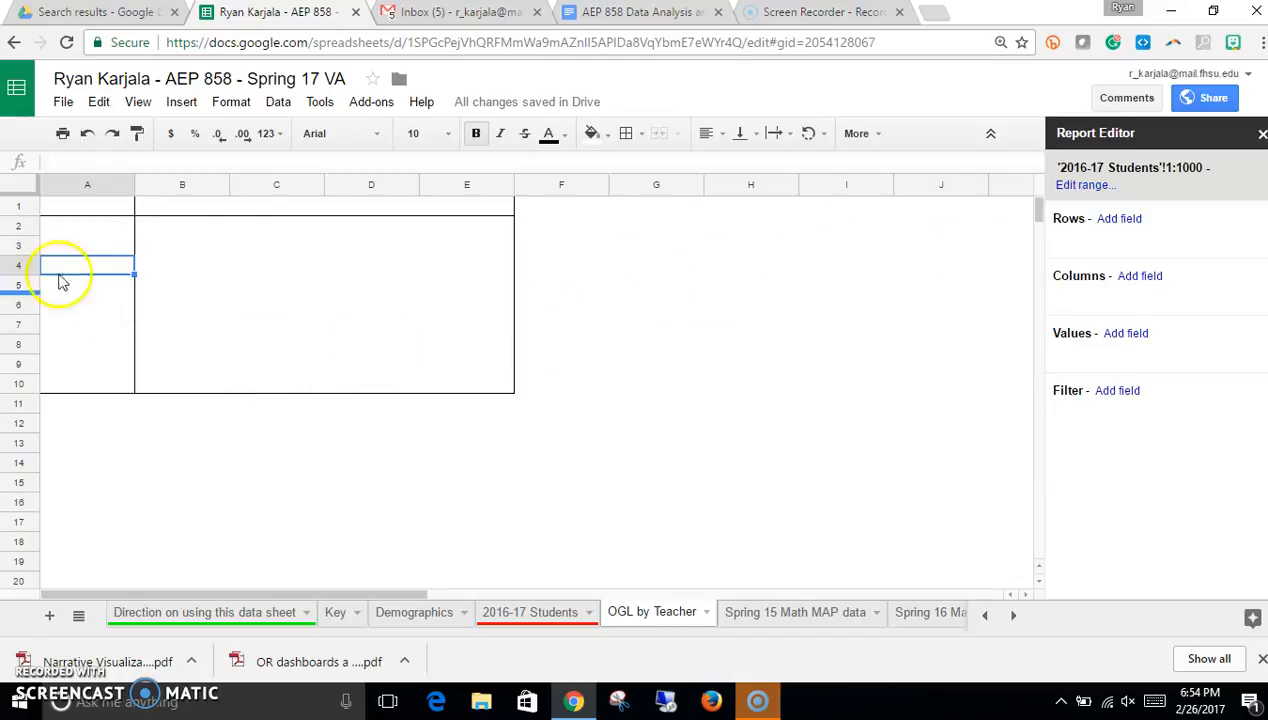
pyautogui.click(1122, 220)
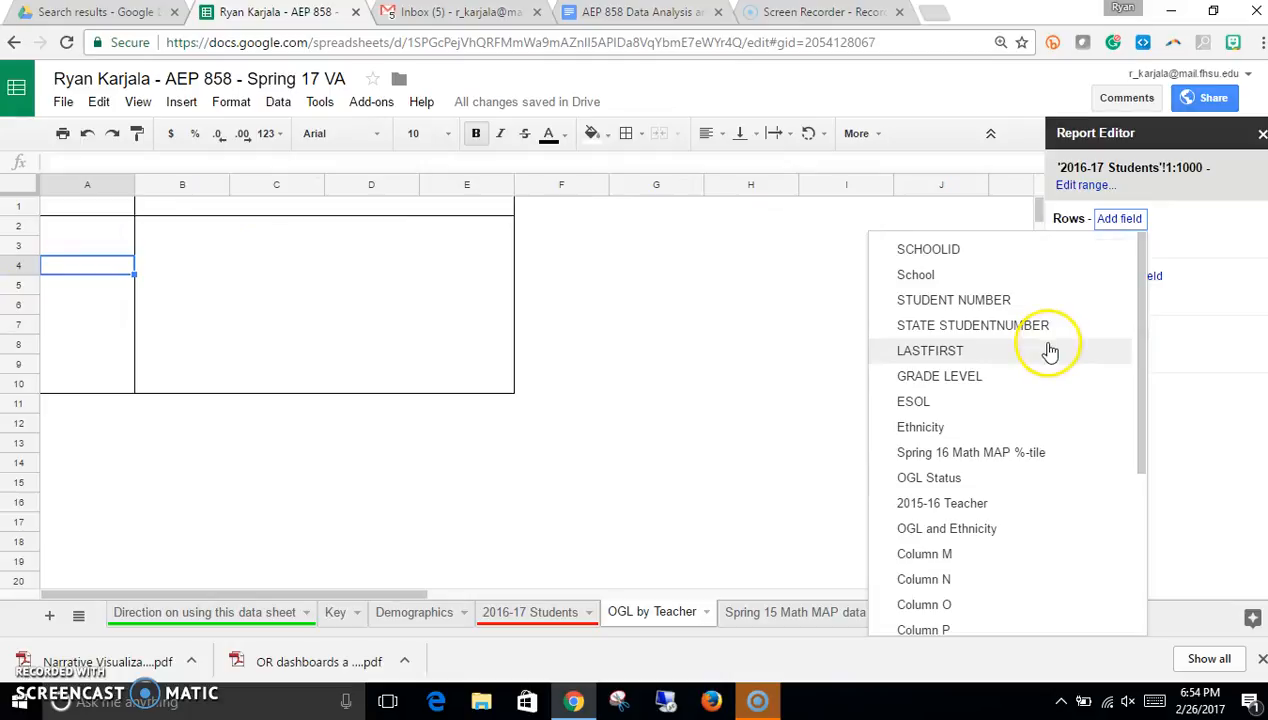
pyautogui.click(953, 509)
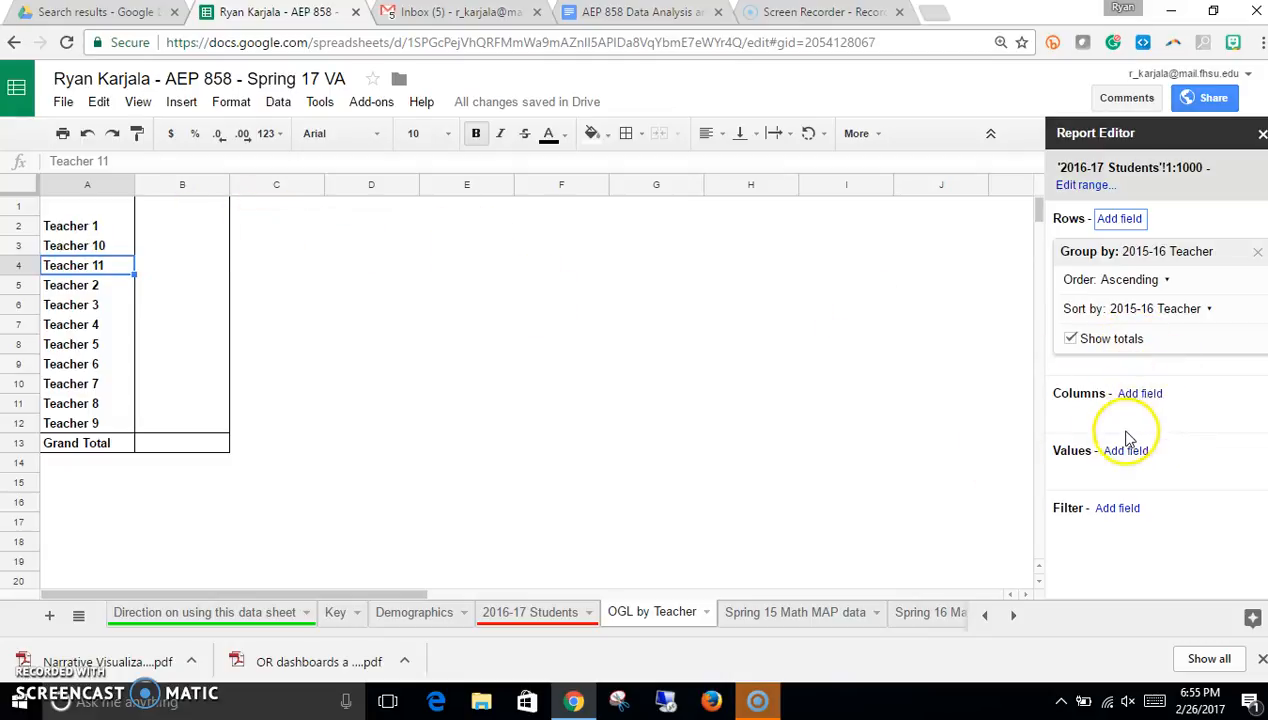
# Step: Add OGL Status as the pivot table's column field
pyautogui.click(1133, 395)
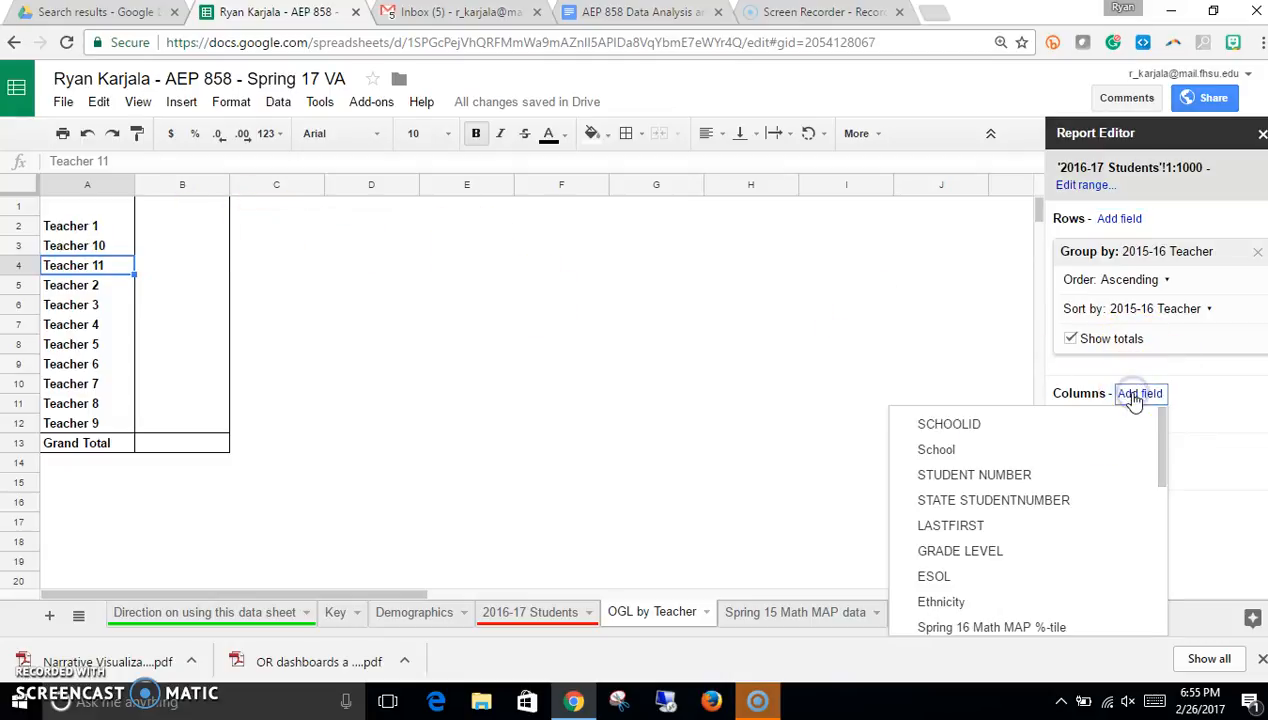
pyautogui.scroll(-4, 1053, 520)
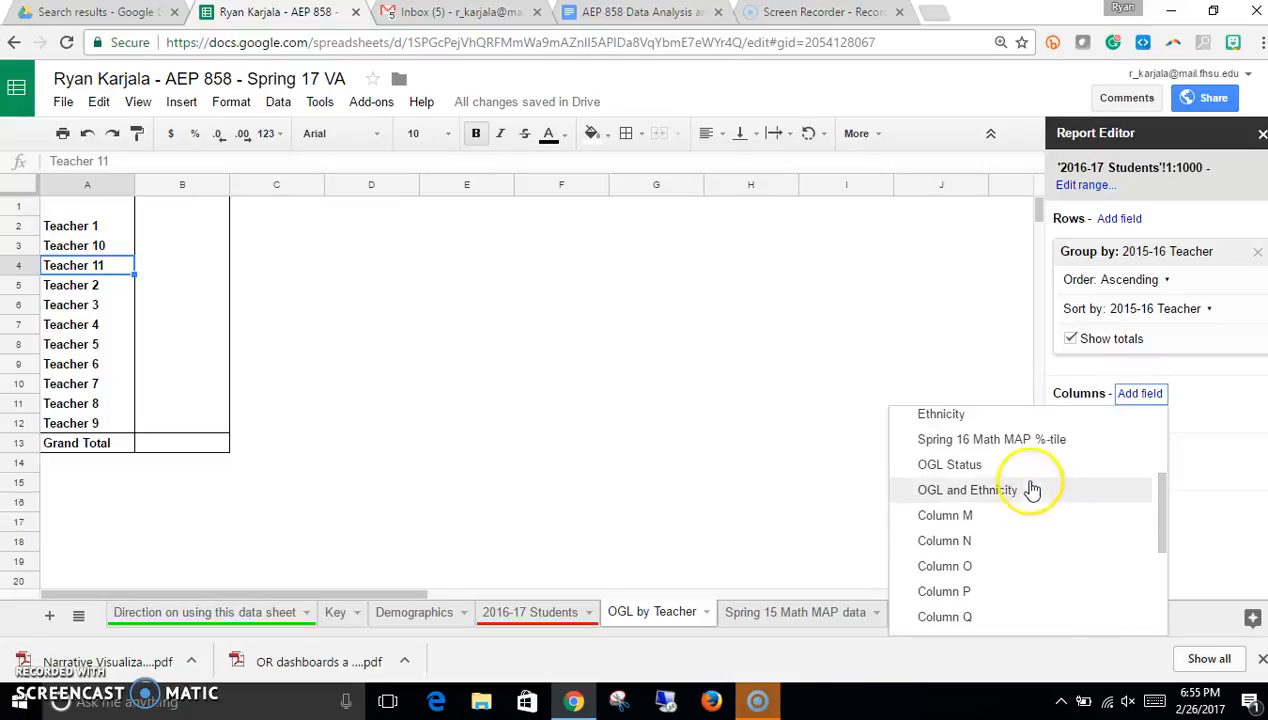
pyautogui.click(946, 468)
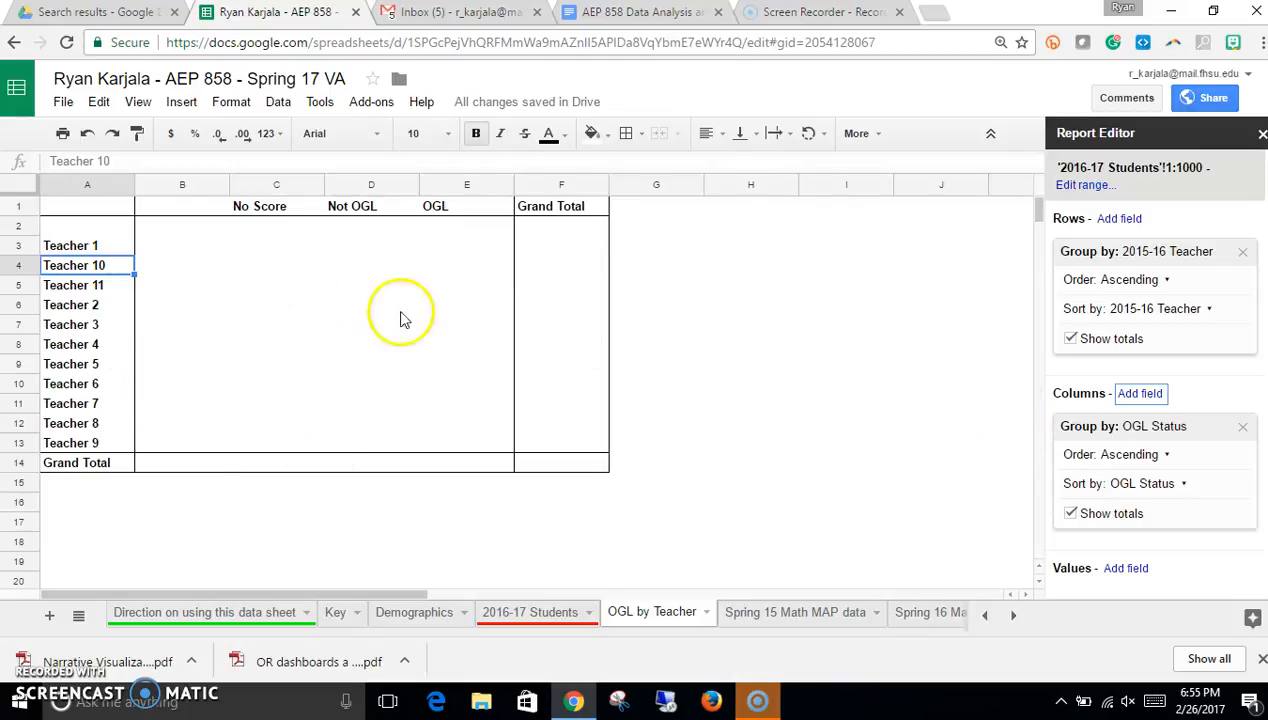
# Step: Add STUDENT NUMBER as the pivot table's value field, summarised by COUNT
pyautogui.scroll(-1, 1200, 415)
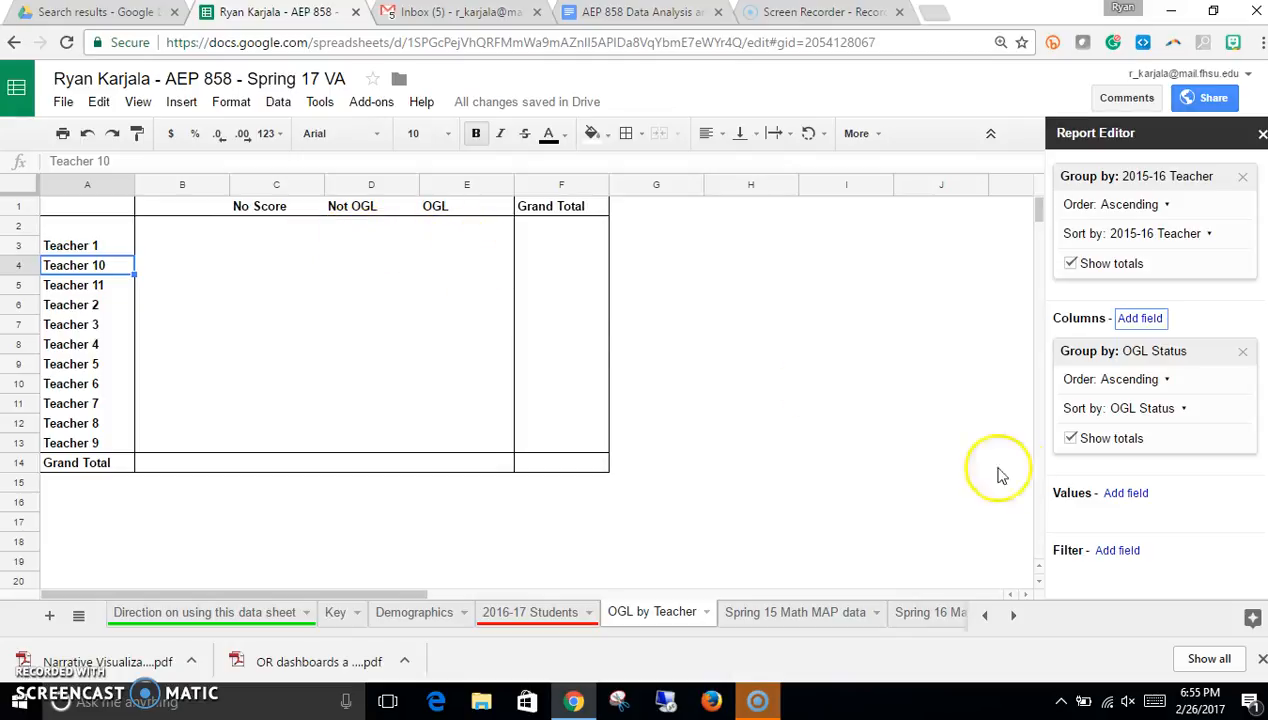
pyautogui.click(1123, 493)
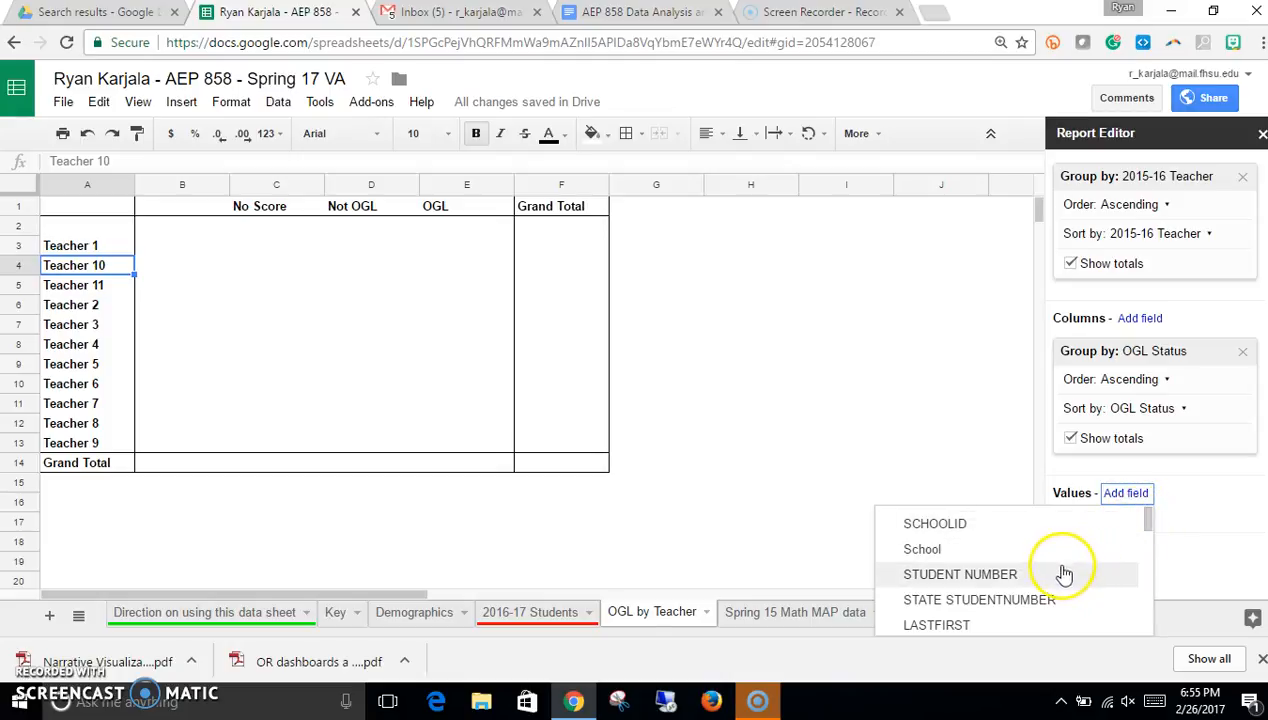
pyautogui.click(1004, 576)
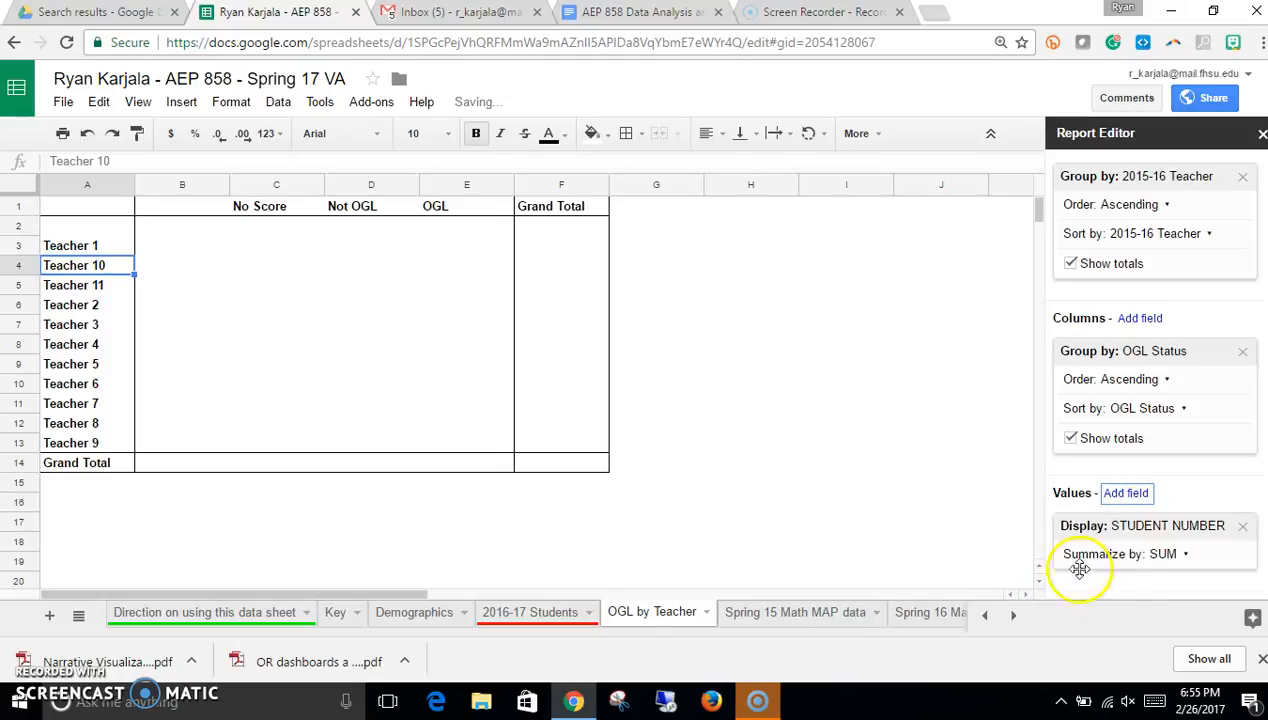
pyautogui.click(1184, 556)
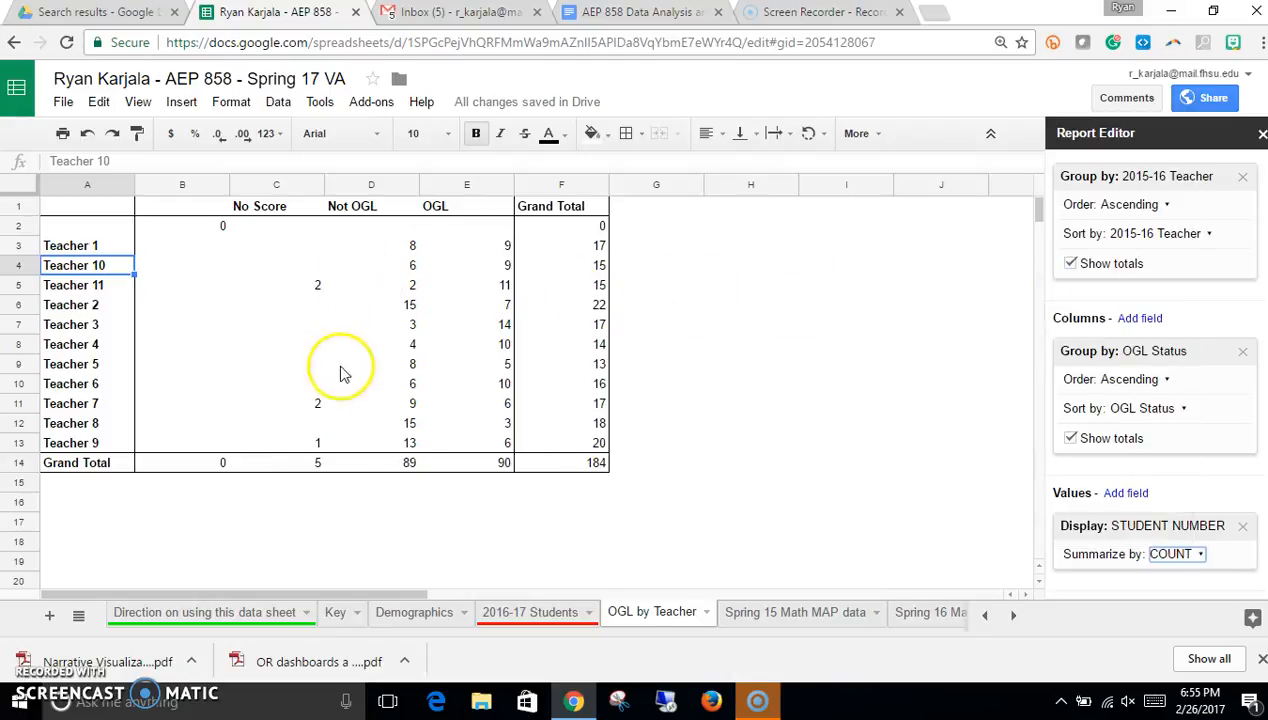
# Step: Center-align the pivot table's count cells from B2 to F14
pyautogui.click(190, 226)
pyautogui.moveTo(281, 234); pyautogui.dragTo(576, 470)
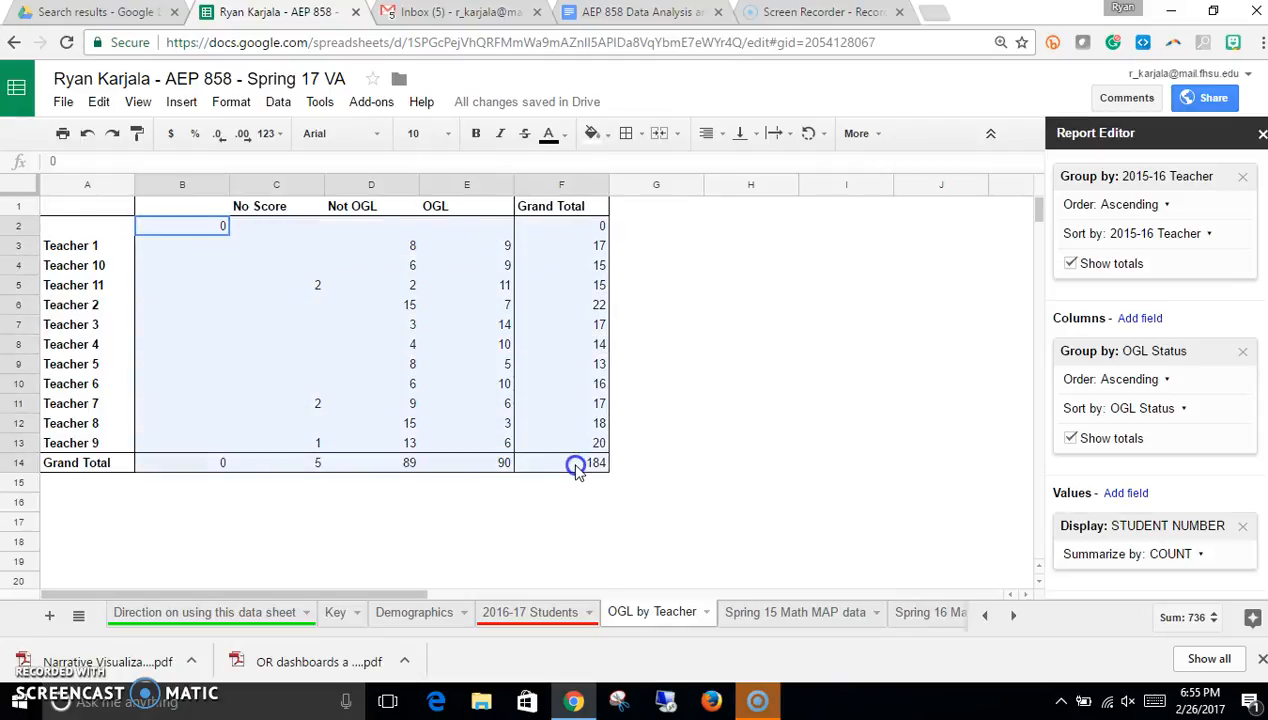
pyautogui.click(714, 137)
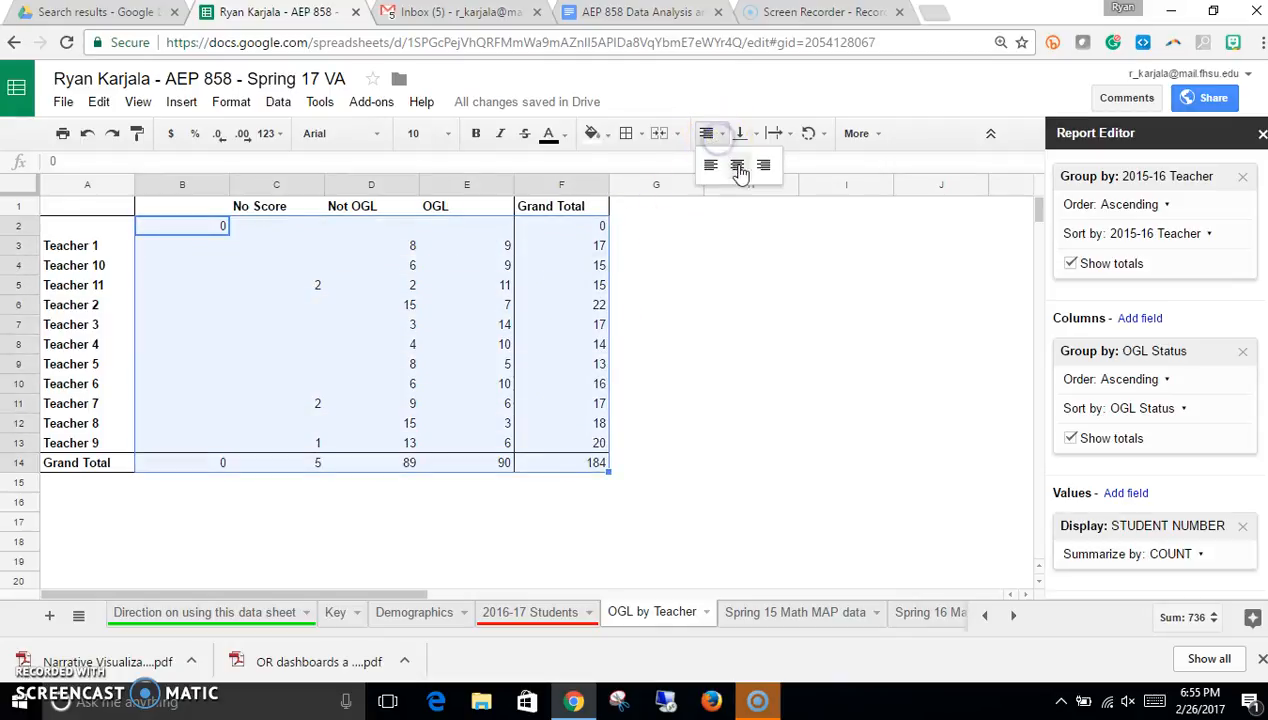
pyautogui.click(737, 166)
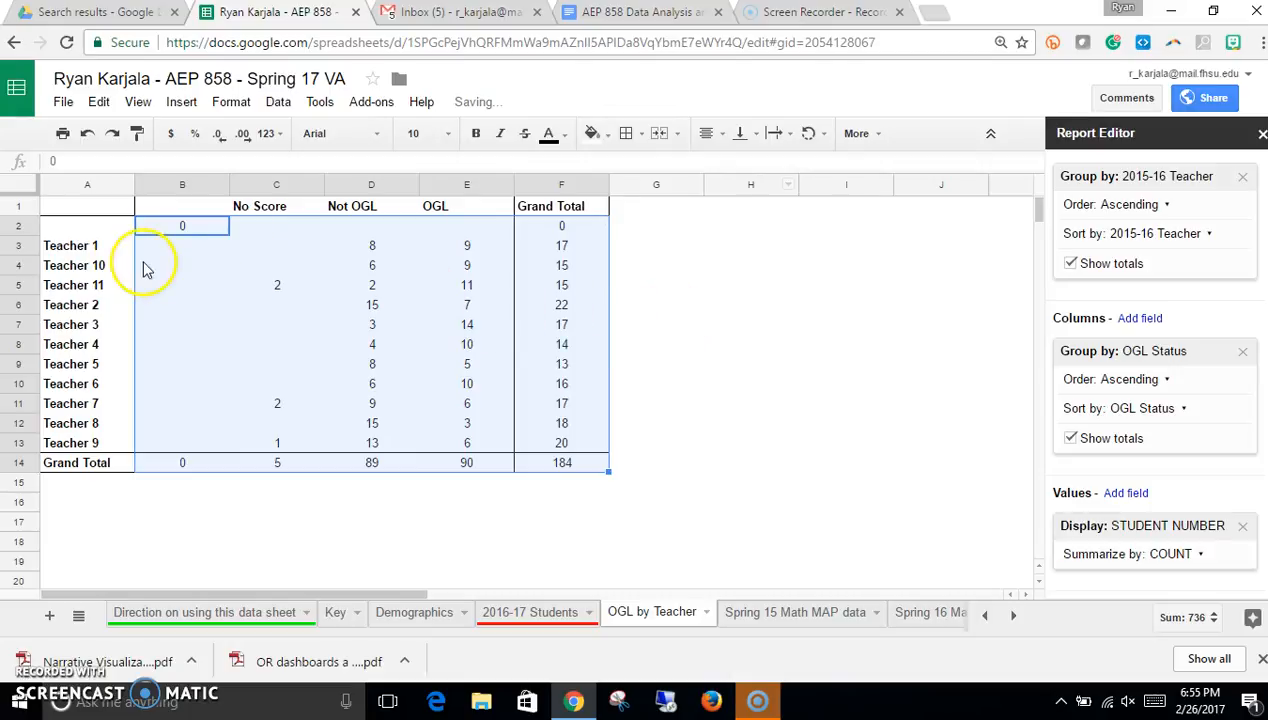
# Step: Select the whole 2016-17 Students sheet and create another pivot table from it
pyautogui.moveTo(57, 252); pyautogui.dragTo(566, 250)
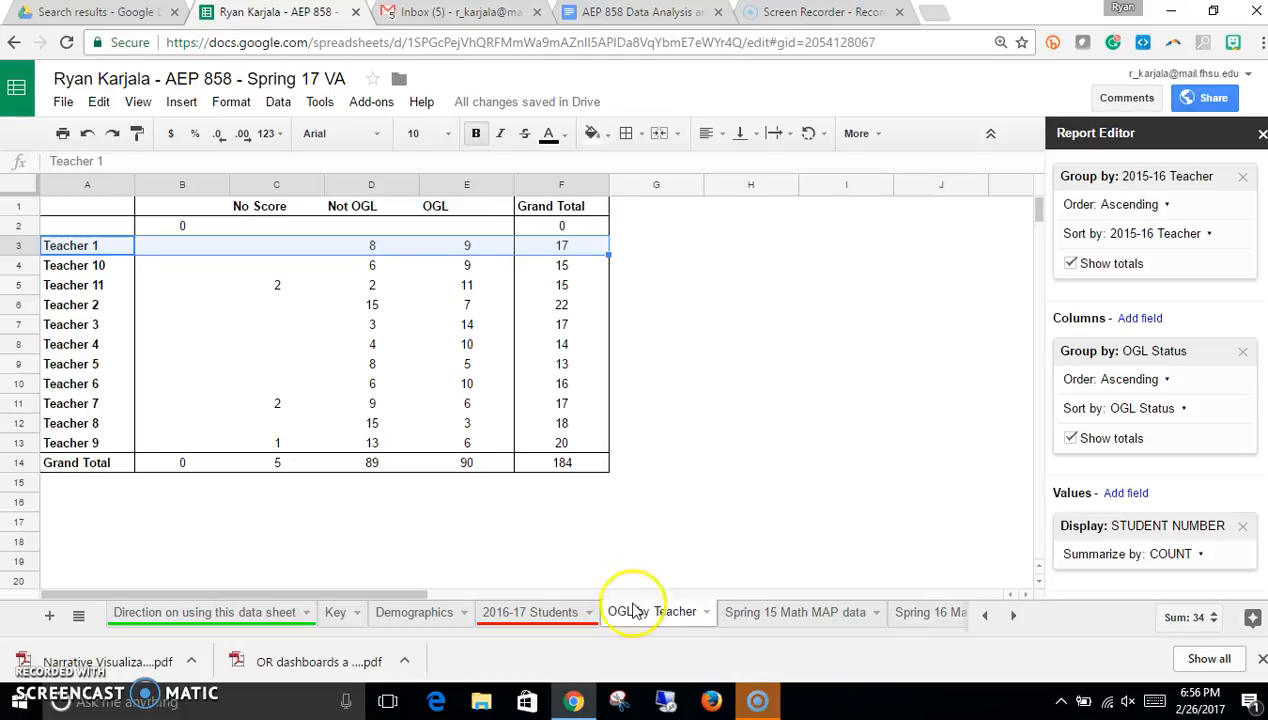
pyautogui.click(412, 347)
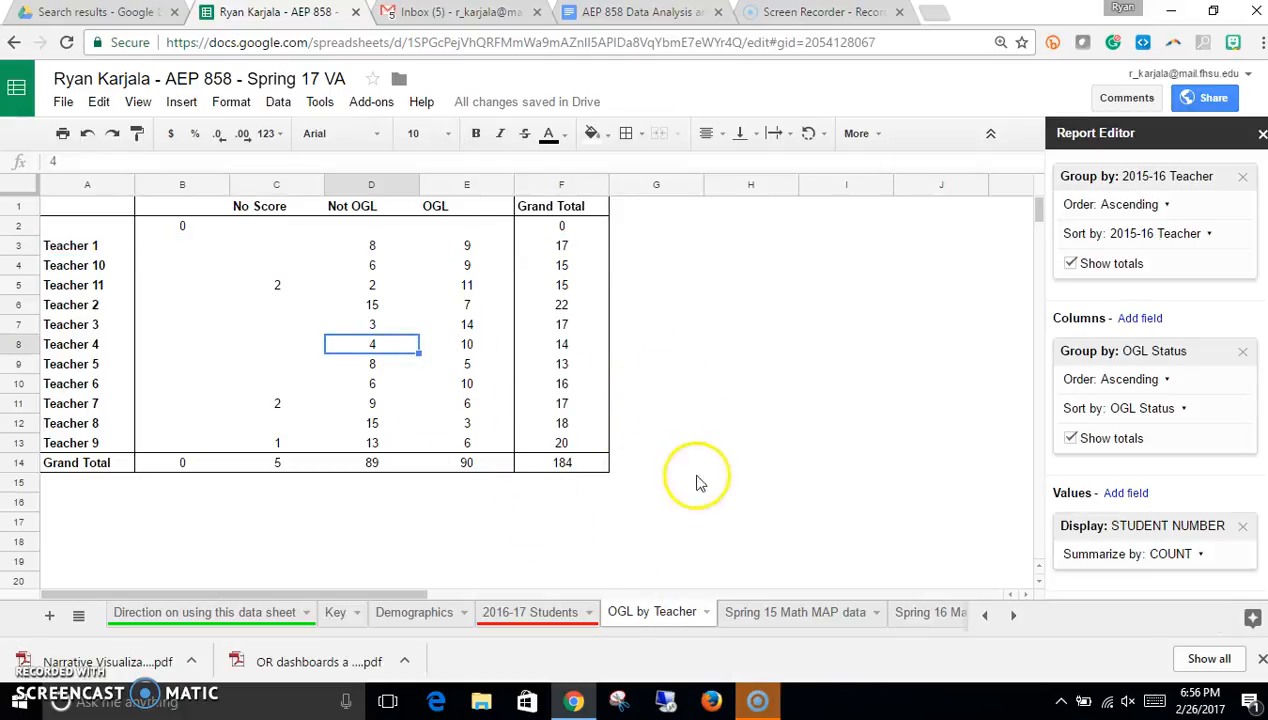
pyautogui.click(519, 616)
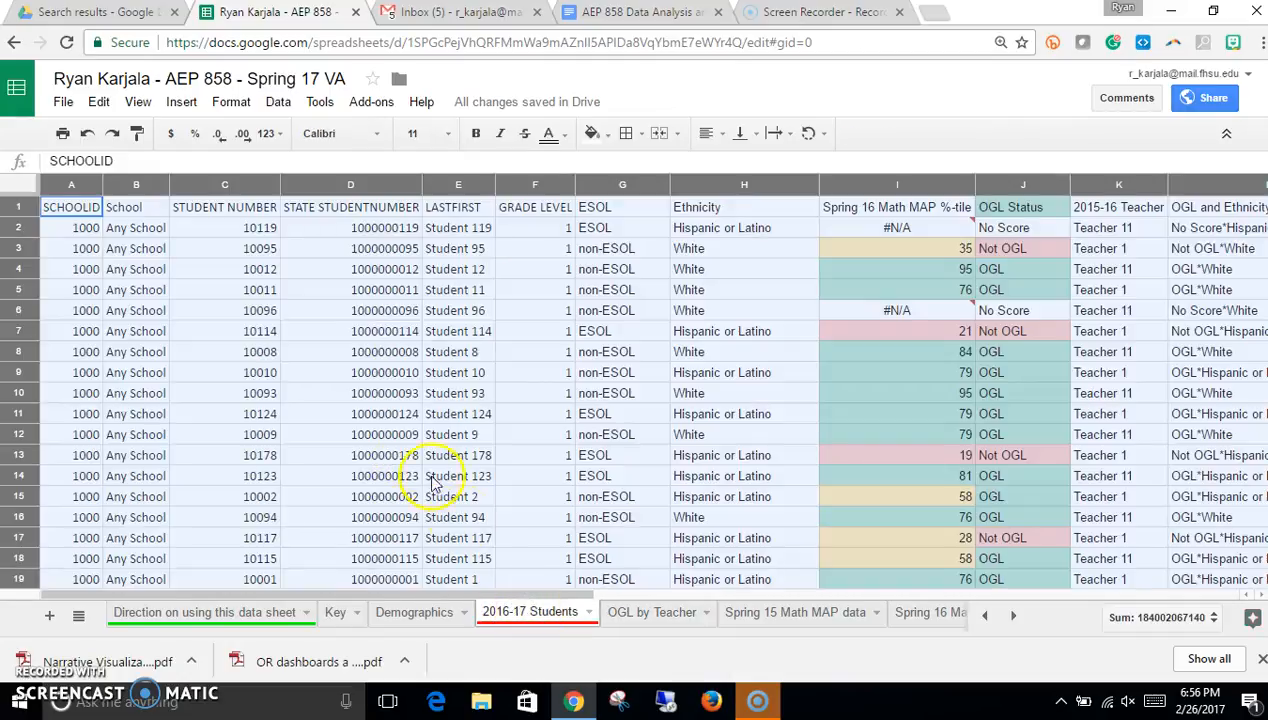
pyautogui.click(372, 435)
pyautogui.click(22, 188)
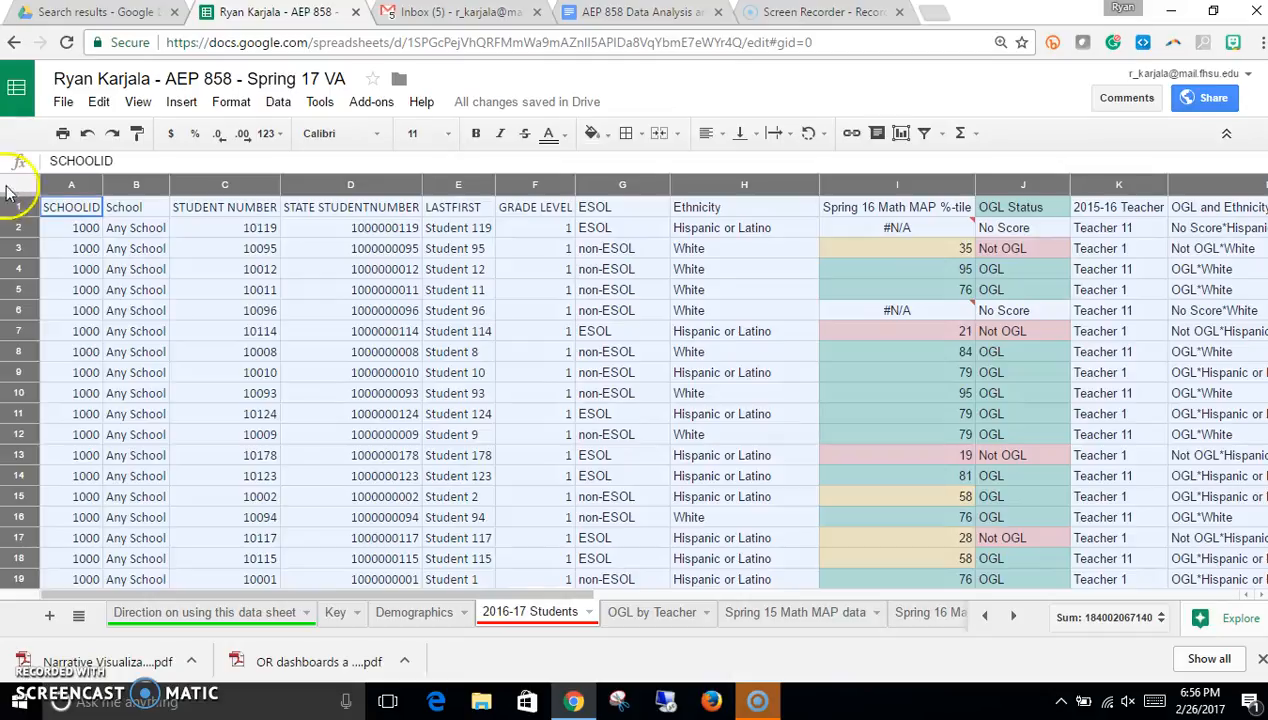
pyautogui.click(279, 102)
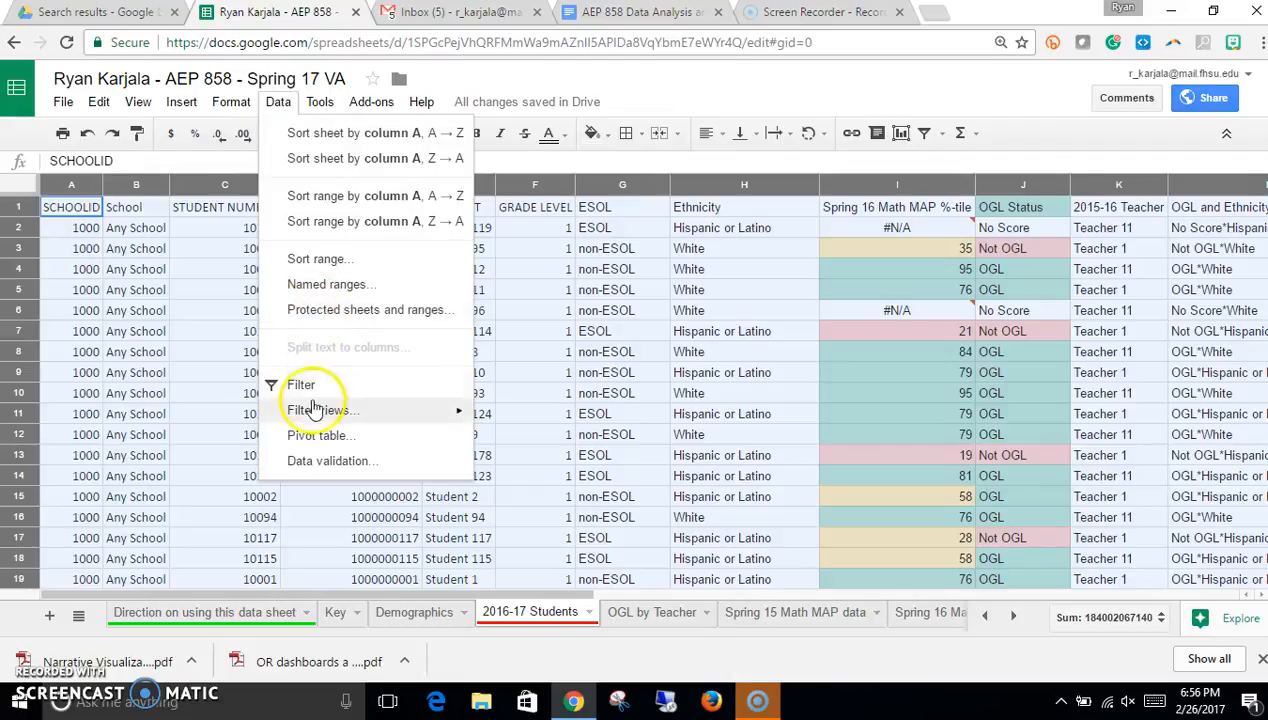
pyautogui.click(313, 437)
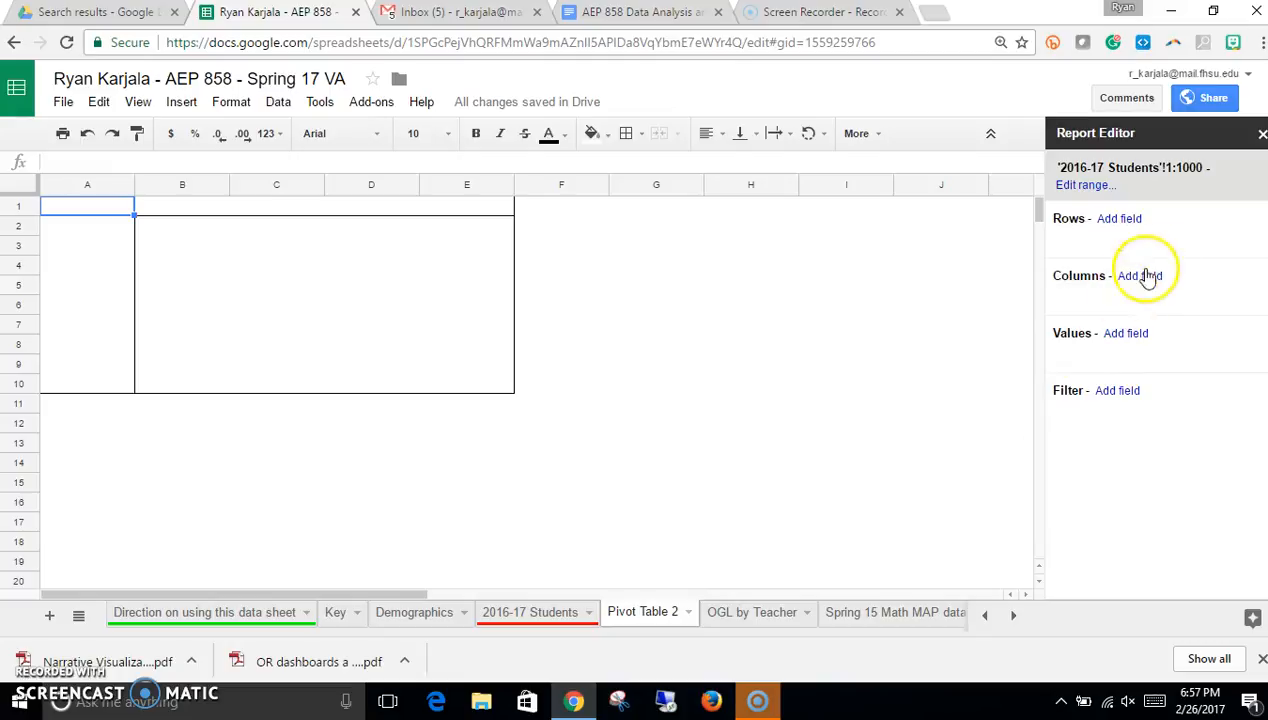
# Step: Add GRADE LEVEL as the new pivot table's row field
pyautogui.click(1128, 219)
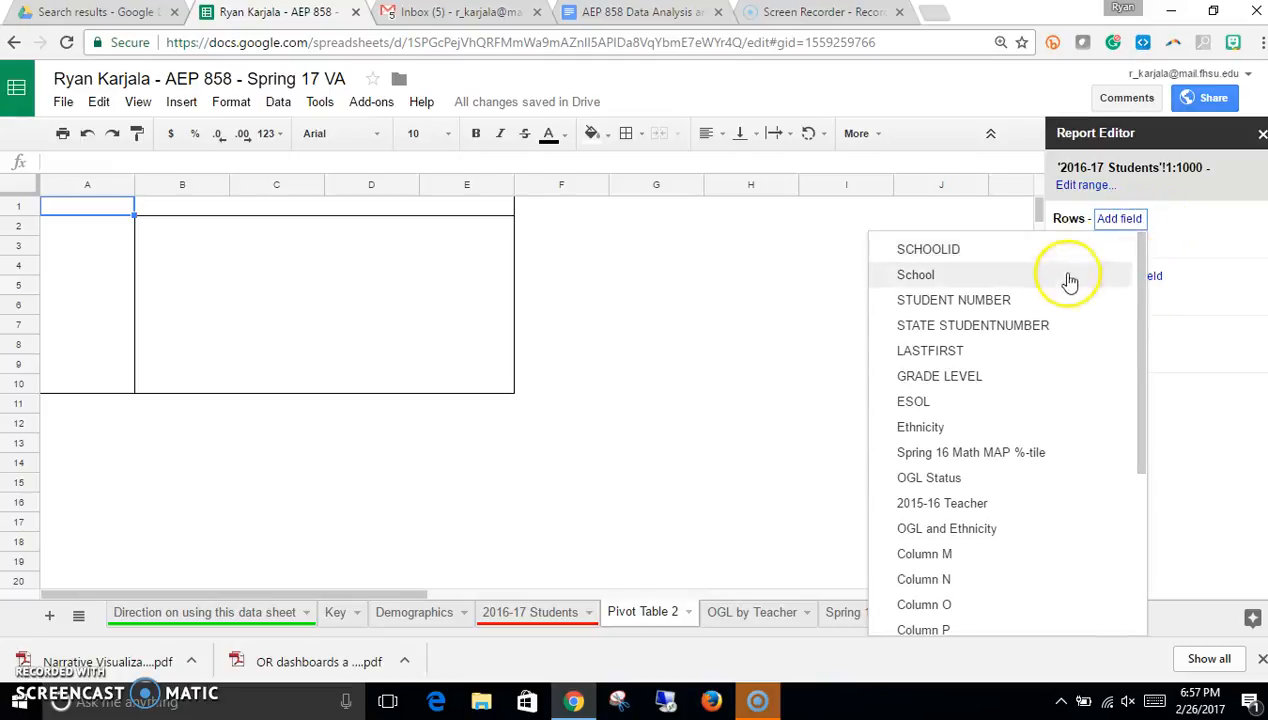
pyautogui.click(967, 385)
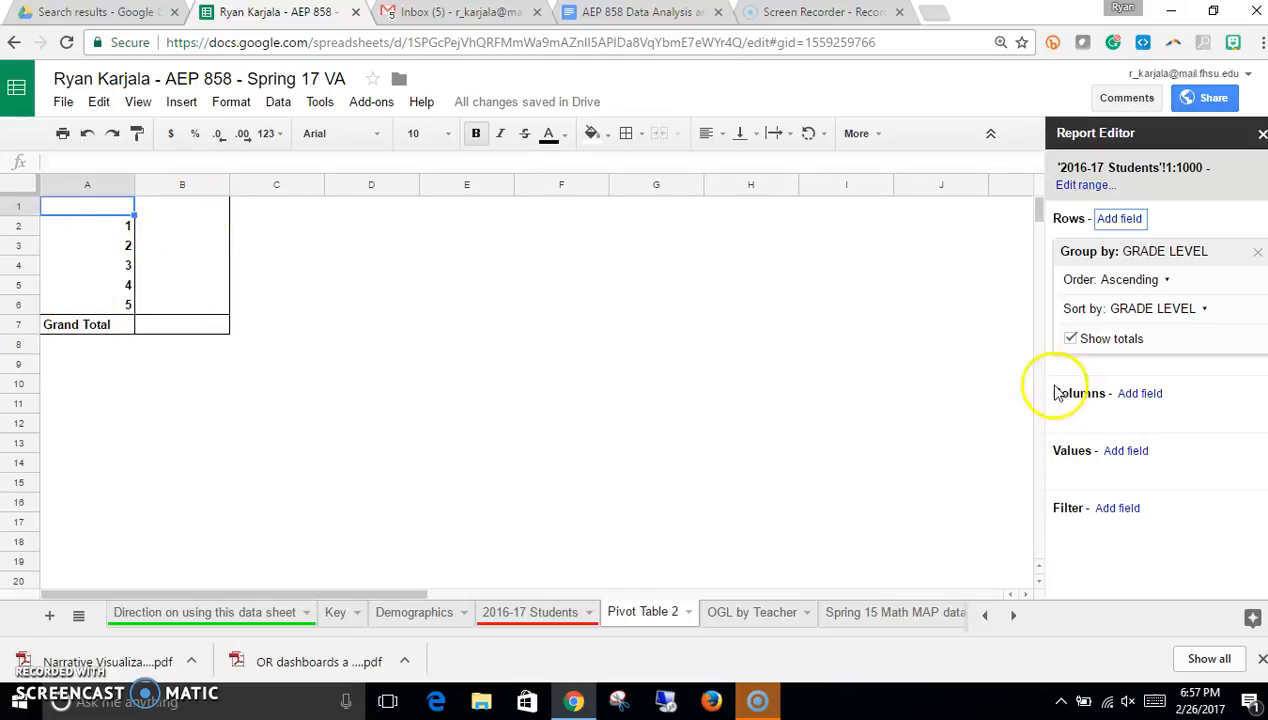
# Step: Try adding Spring 16 Math MAP %-tile as a value summarised by AVERAGE, then remove it
pyautogui.click(1120, 458)
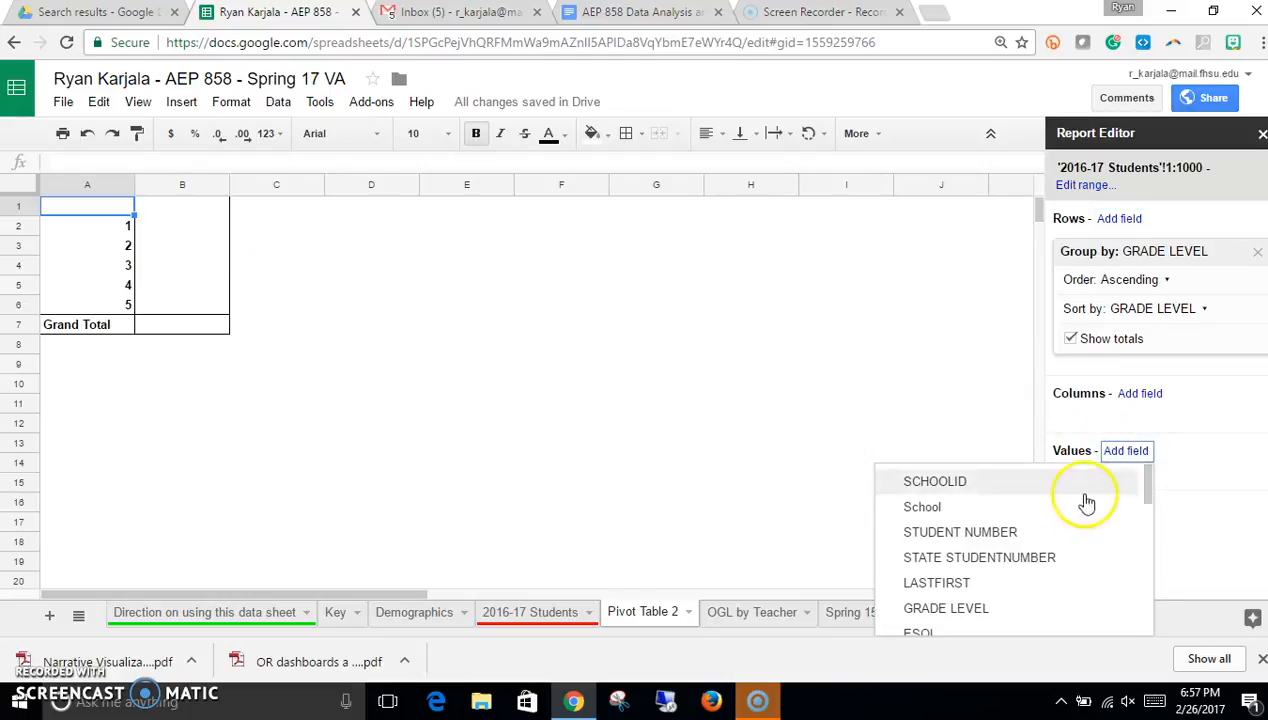
pyautogui.scroll(-3, 1041, 568)
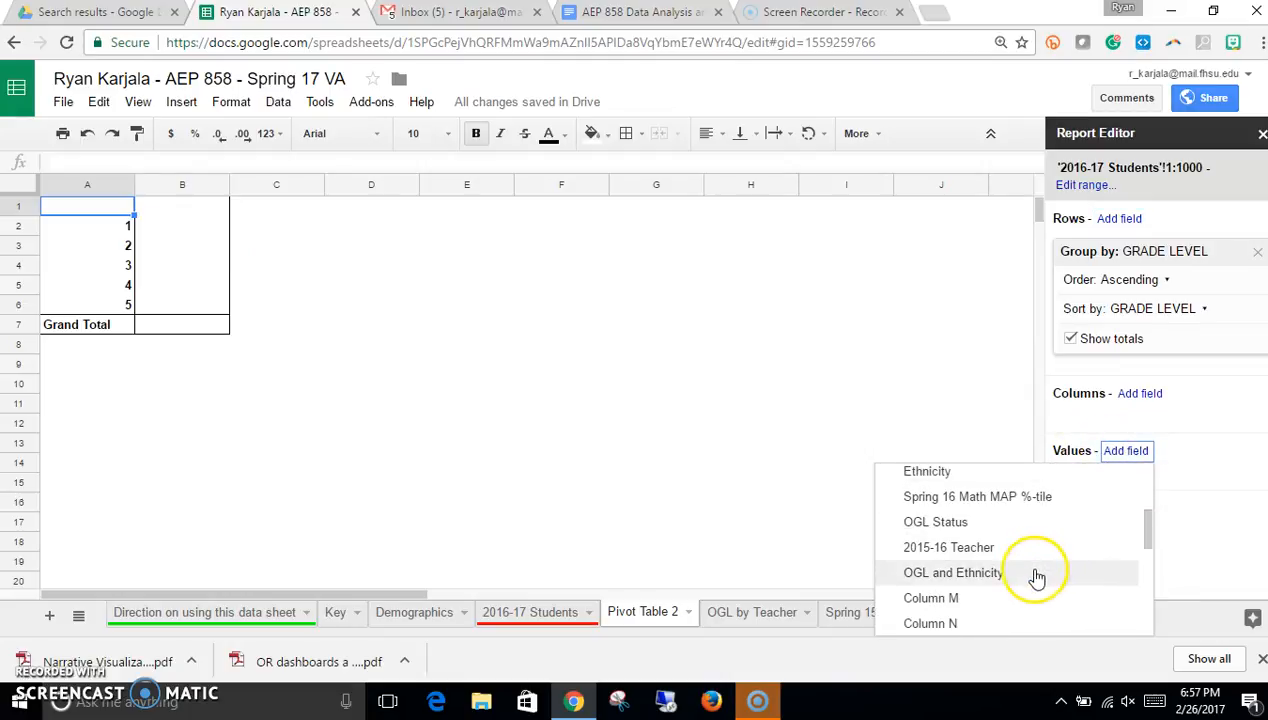
pyautogui.click(990, 500)
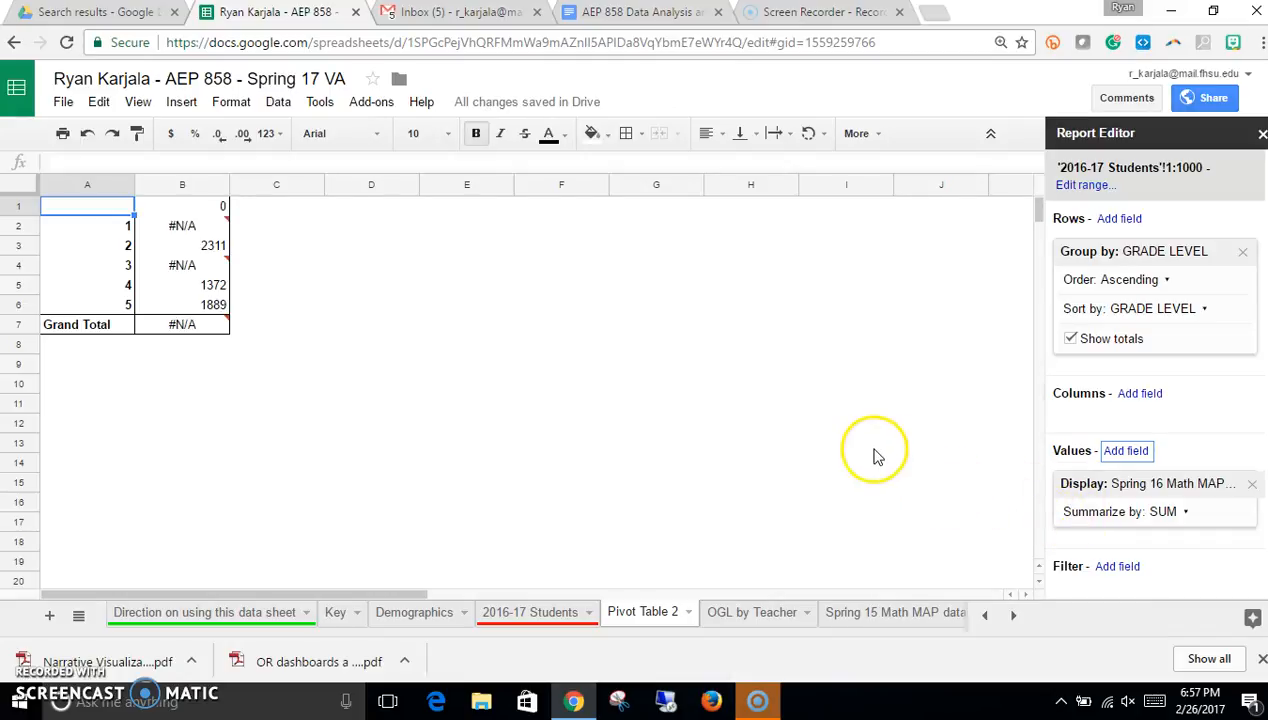
pyautogui.click(1166, 512)
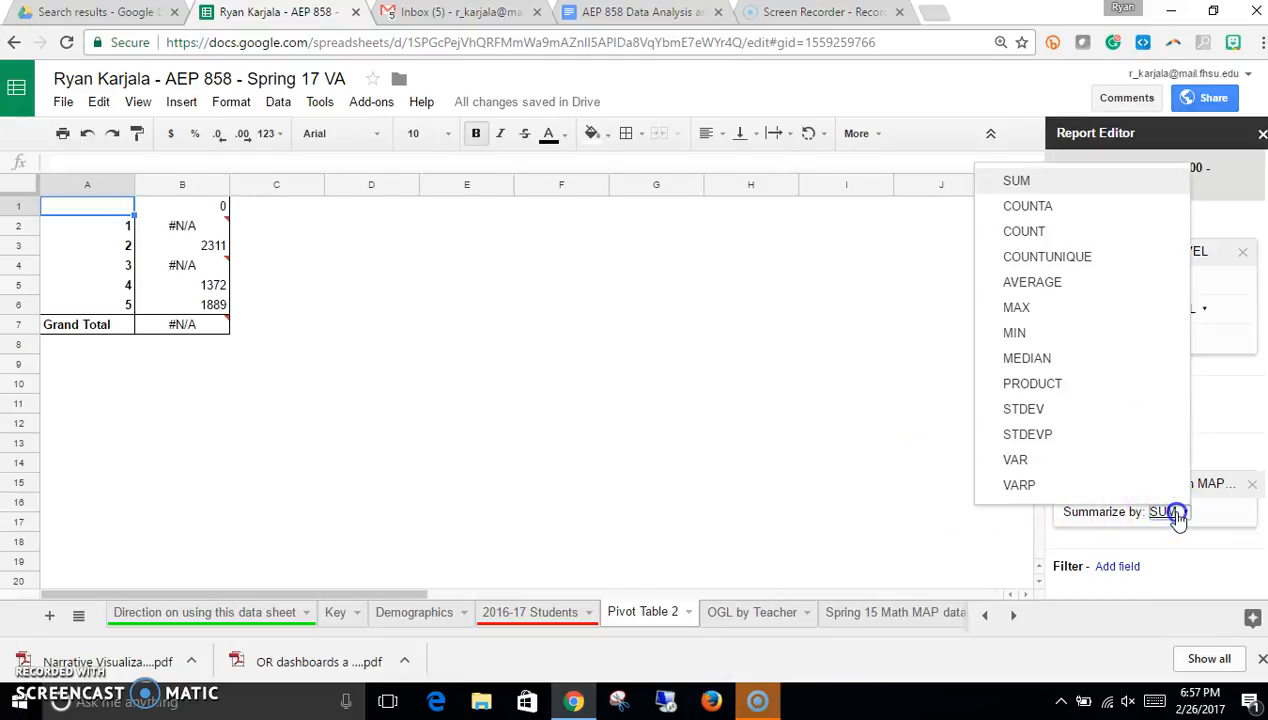
pyautogui.click(1046, 286)
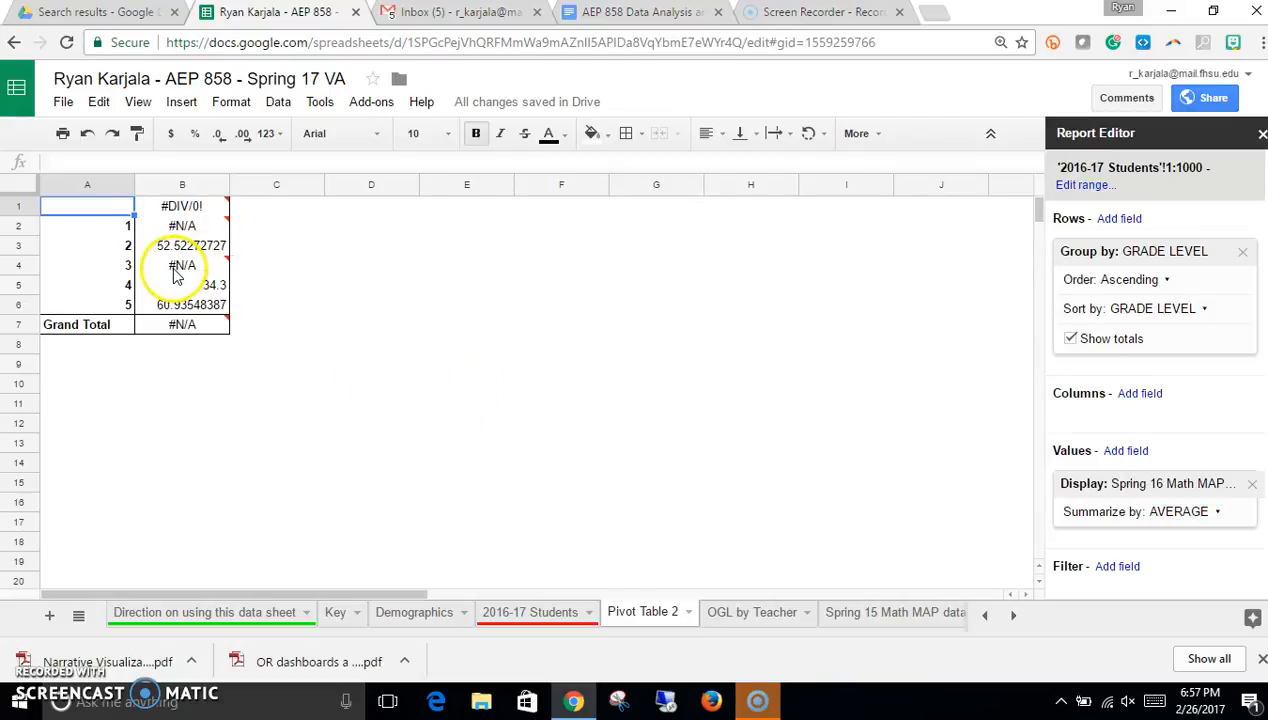
pyautogui.moveTo(192, 274)
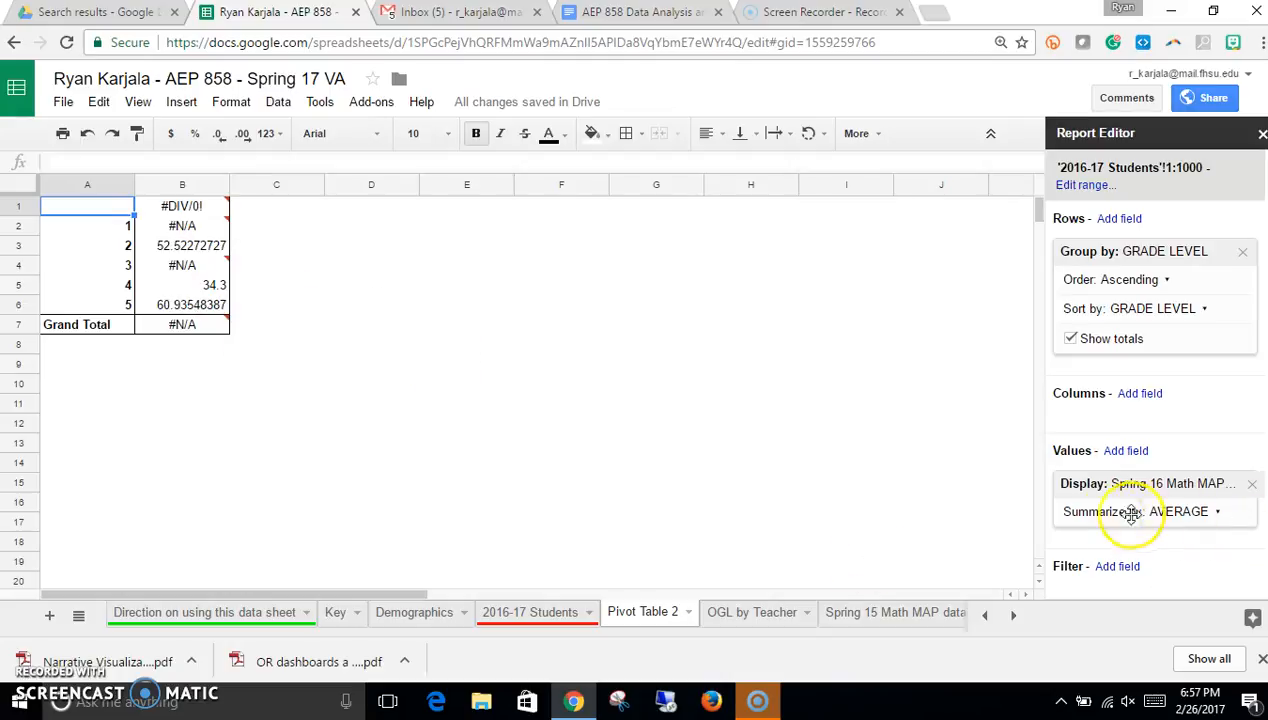
pyautogui.click(1246, 489)
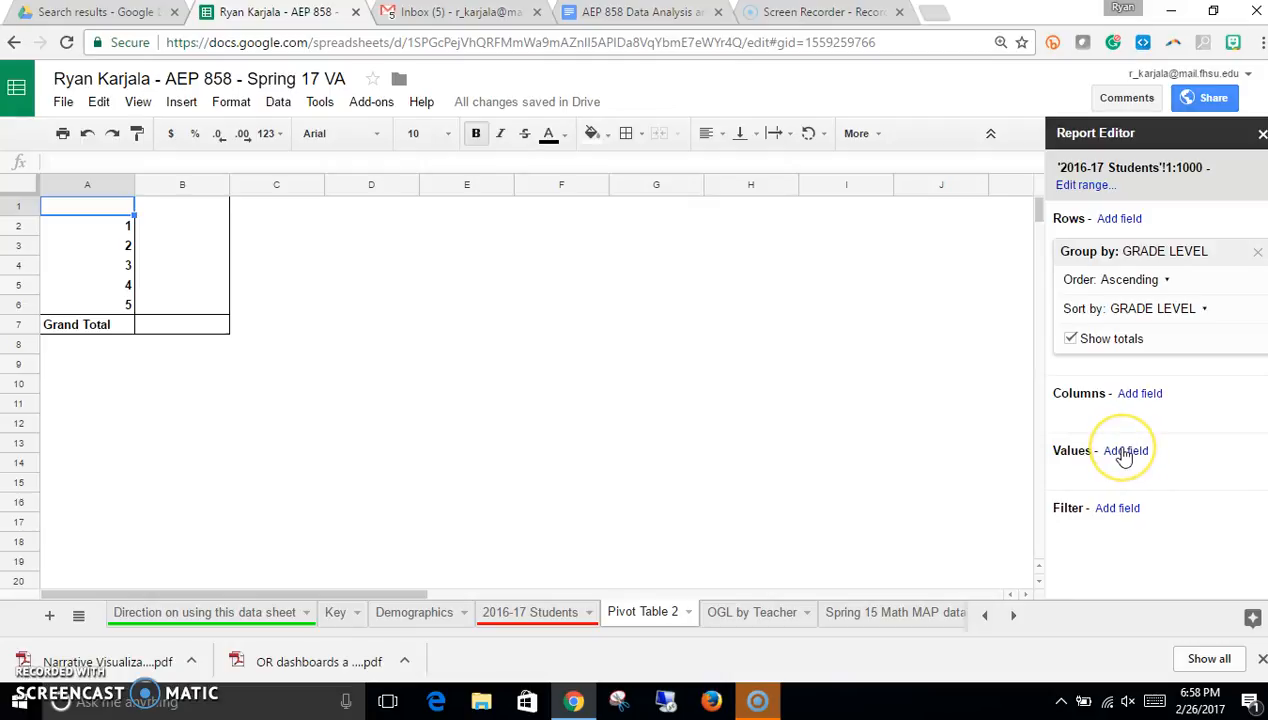
# Step: Add OGL Status as a row field and move it into the columns area
pyautogui.click(1127, 508)
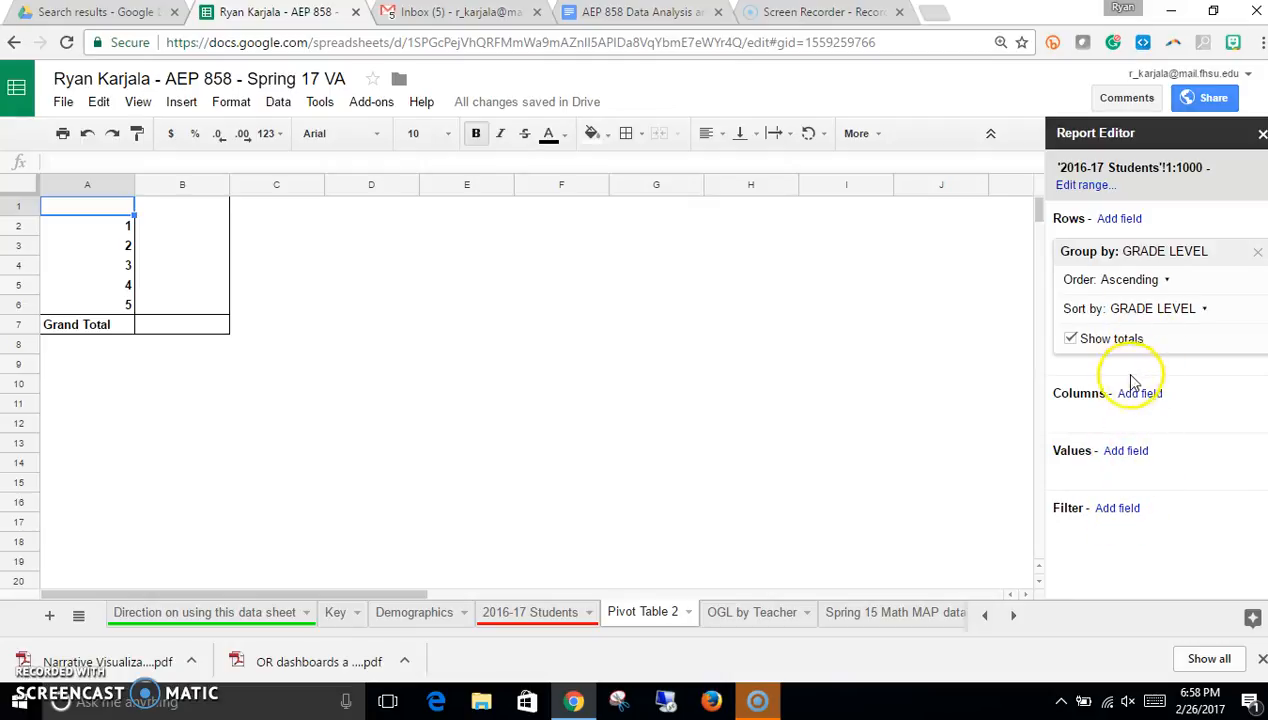
pyautogui.click(1119, 219)
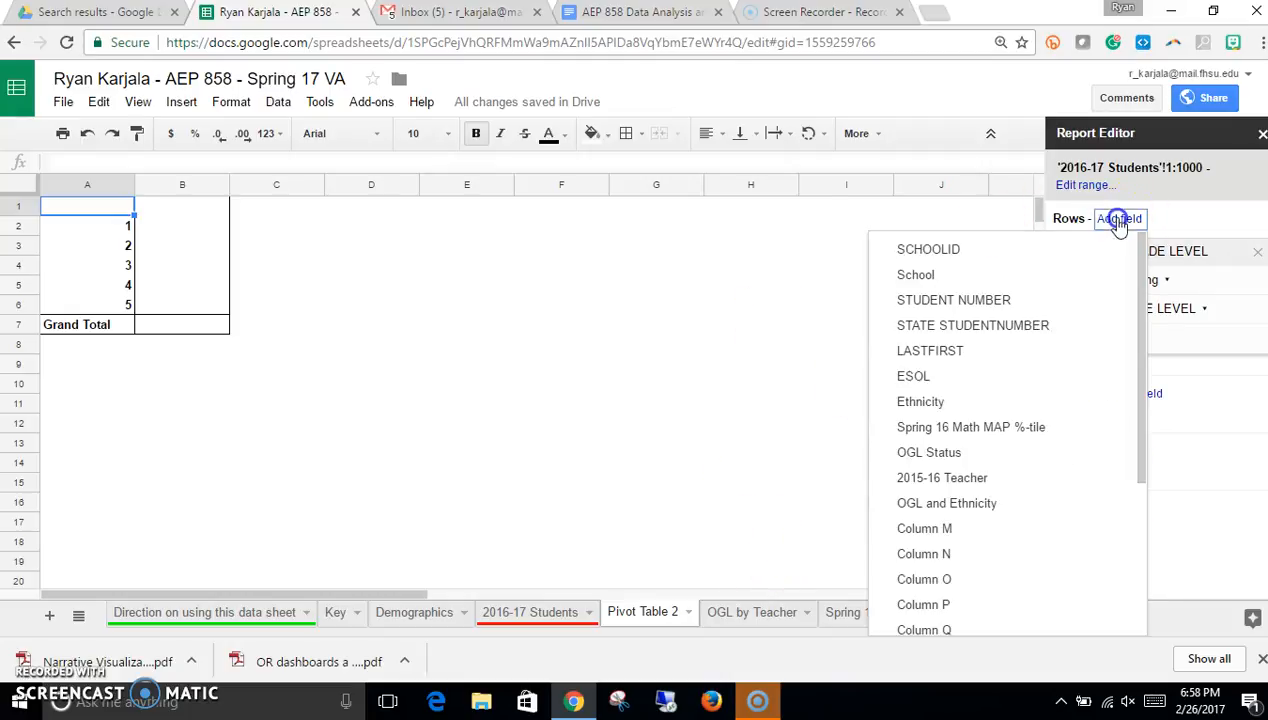
pyautogui.click(974, 452)
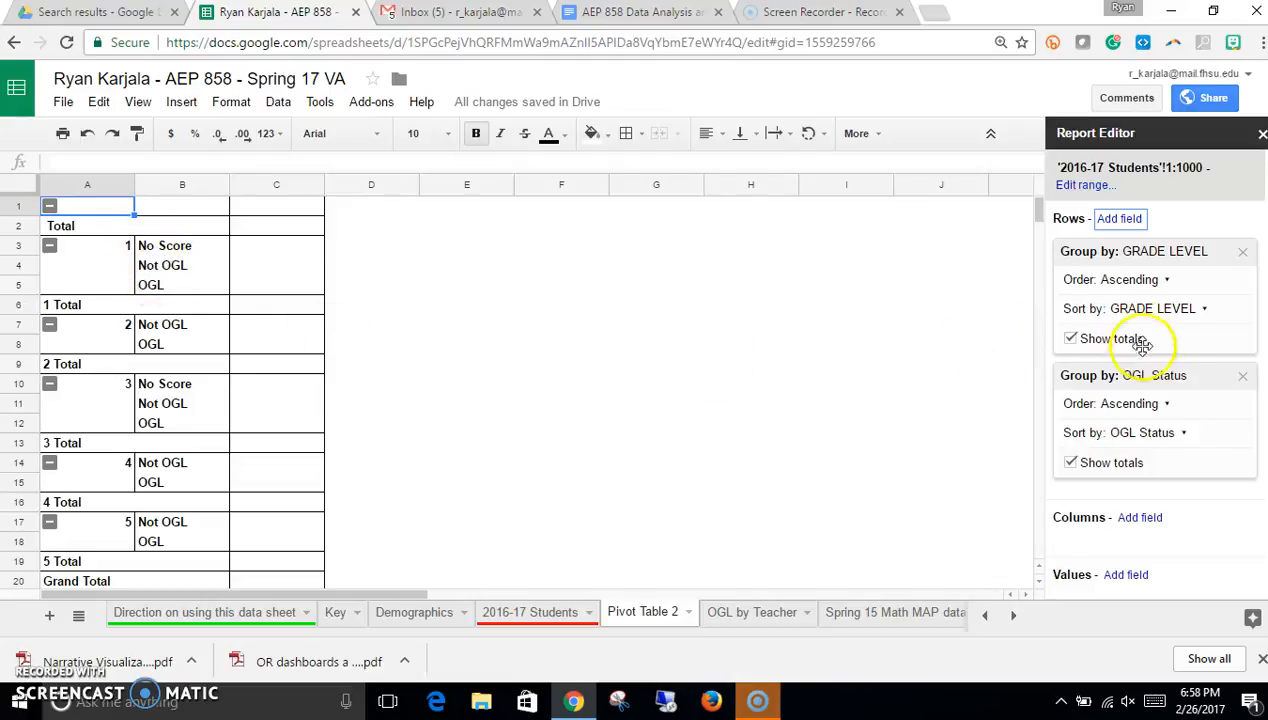
pyautogui.moveTo(1169, 376)
pyautogui.mouseDown()
pyautogui.moveTo(1187, 466)
pyautogui.moveTo(1169, 453)
pyautogui.moveTo(1170, 401)
pyautogui.mouseUp()
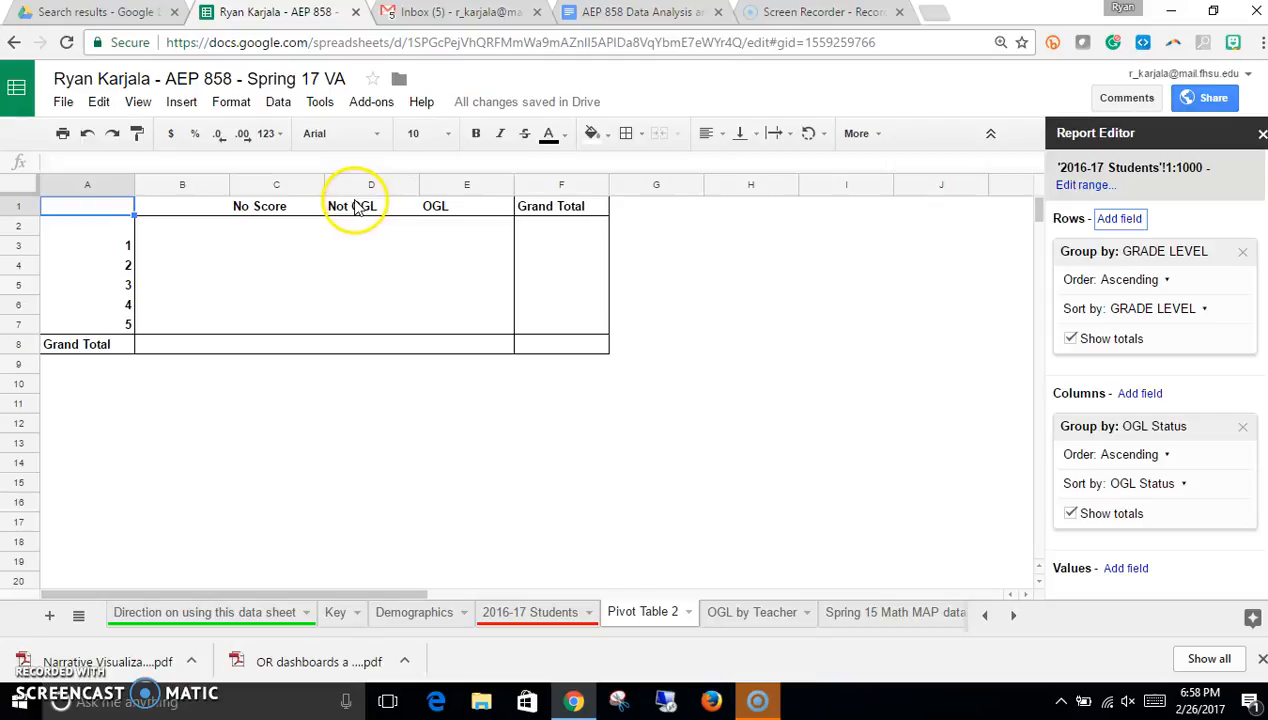
# Step: Add STUDENT NUMBER to the pivot table's values, summarised by COUNT
pyautogui.click(1110, 570)
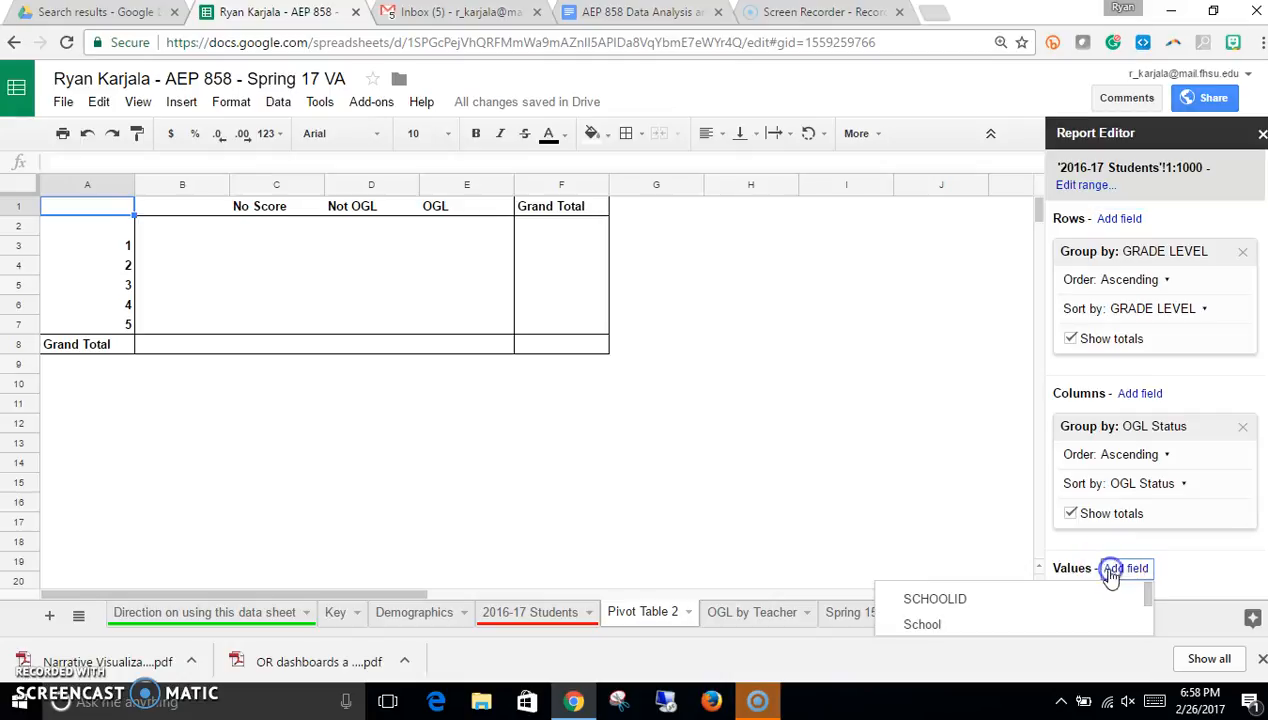
pyautogui.scroll(-5, 986, 606)
pyautogui.scroll(2, 985, 606)
pyautogui.scroll(3, 987, 606)
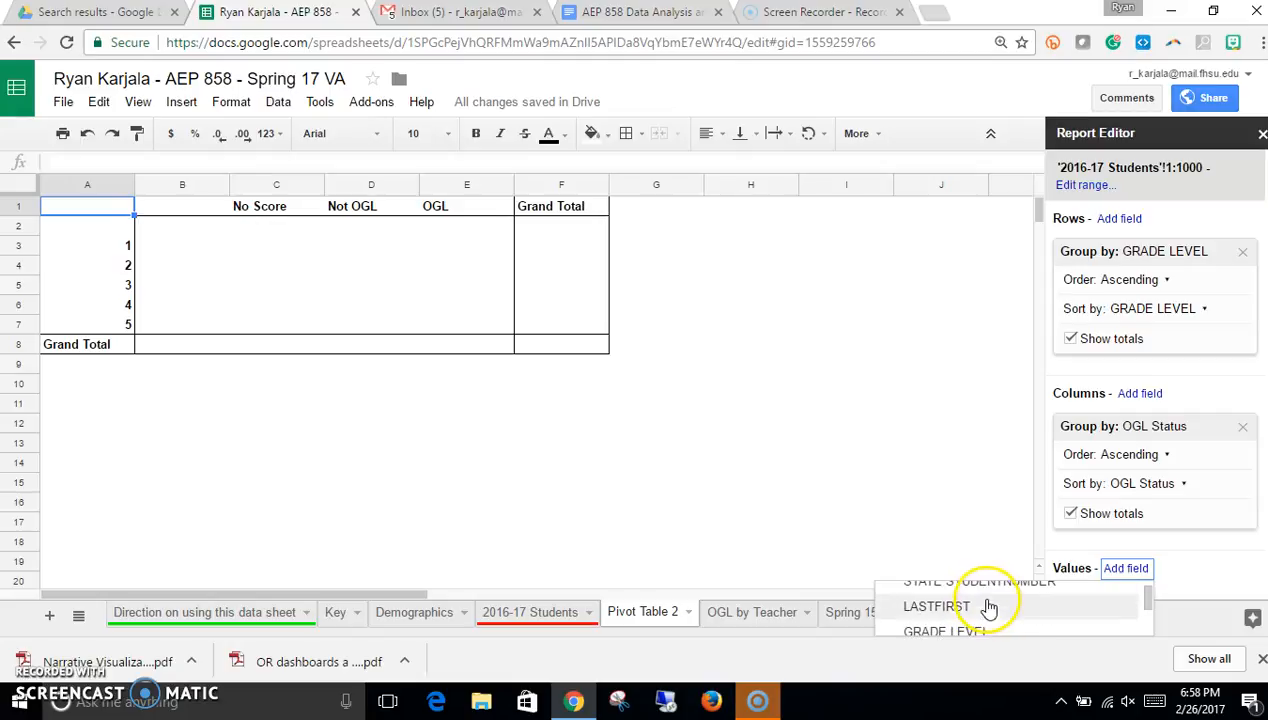
pyautogui.scroll(2, 983, 606)
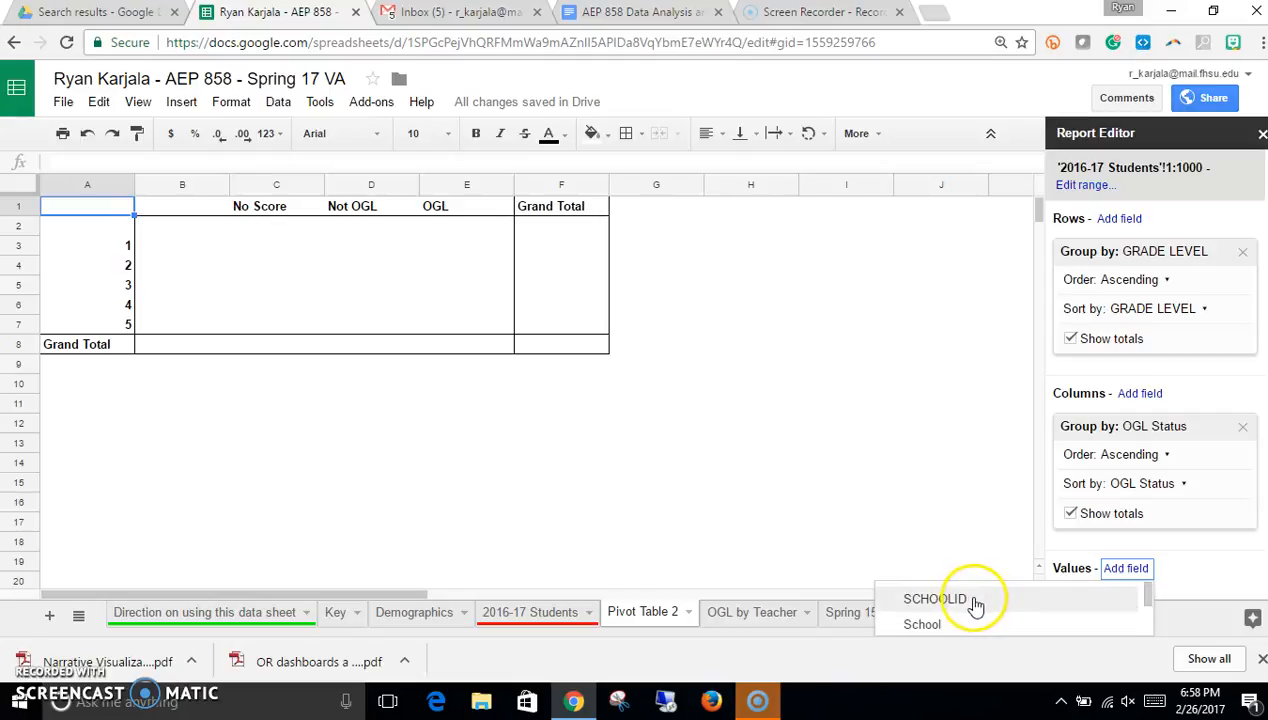
pyautogui.scroll(-2, 964, 605)
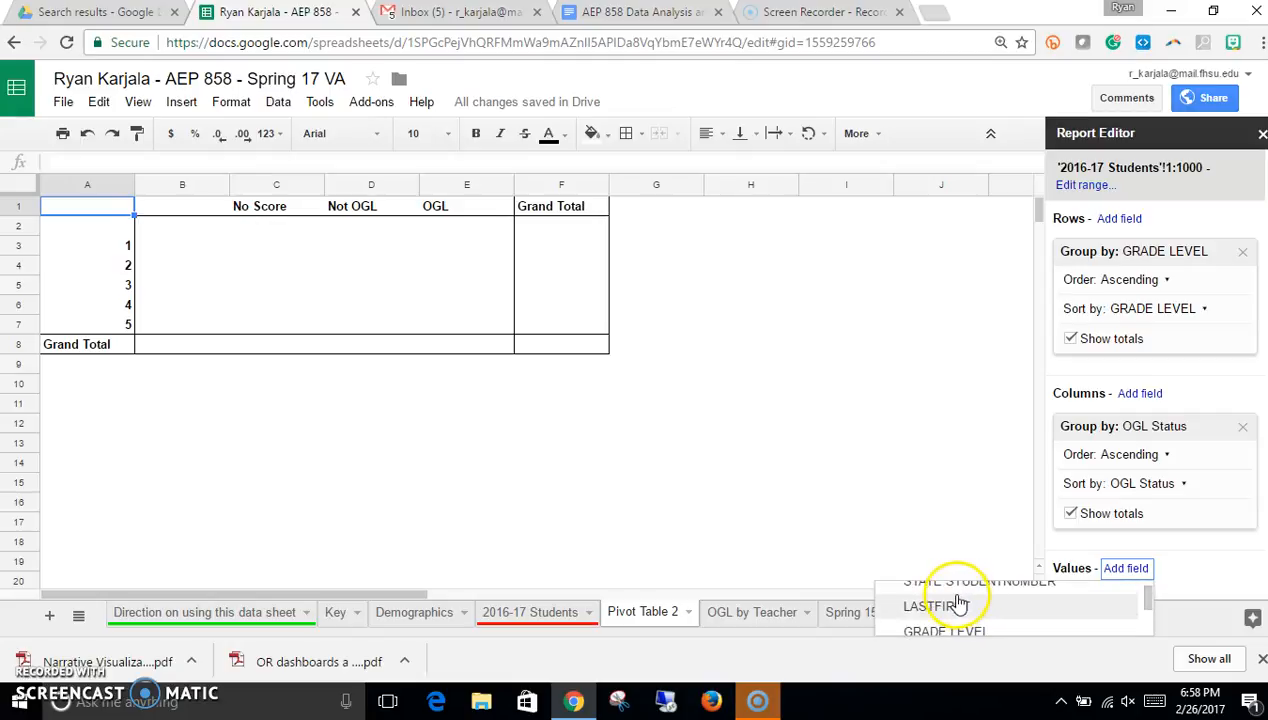
pyautogui.scroll(-2, 1200, 530)
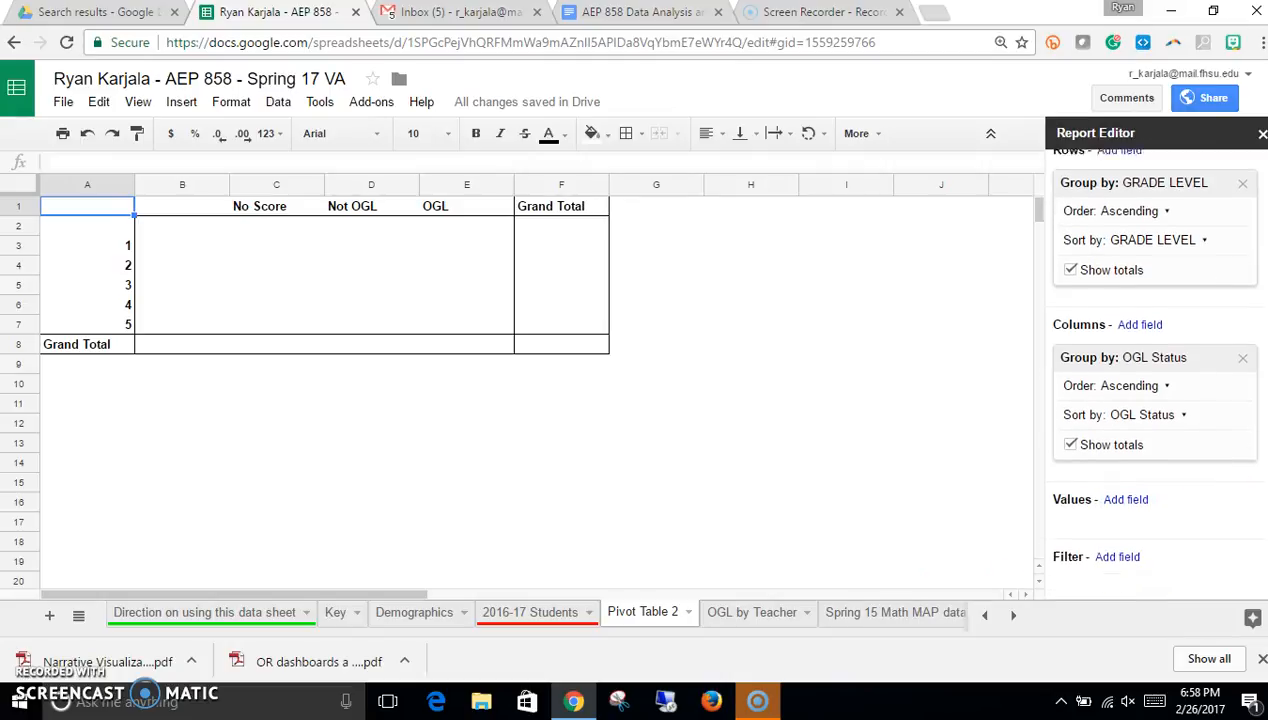
pyautogui.click(1120, 495)
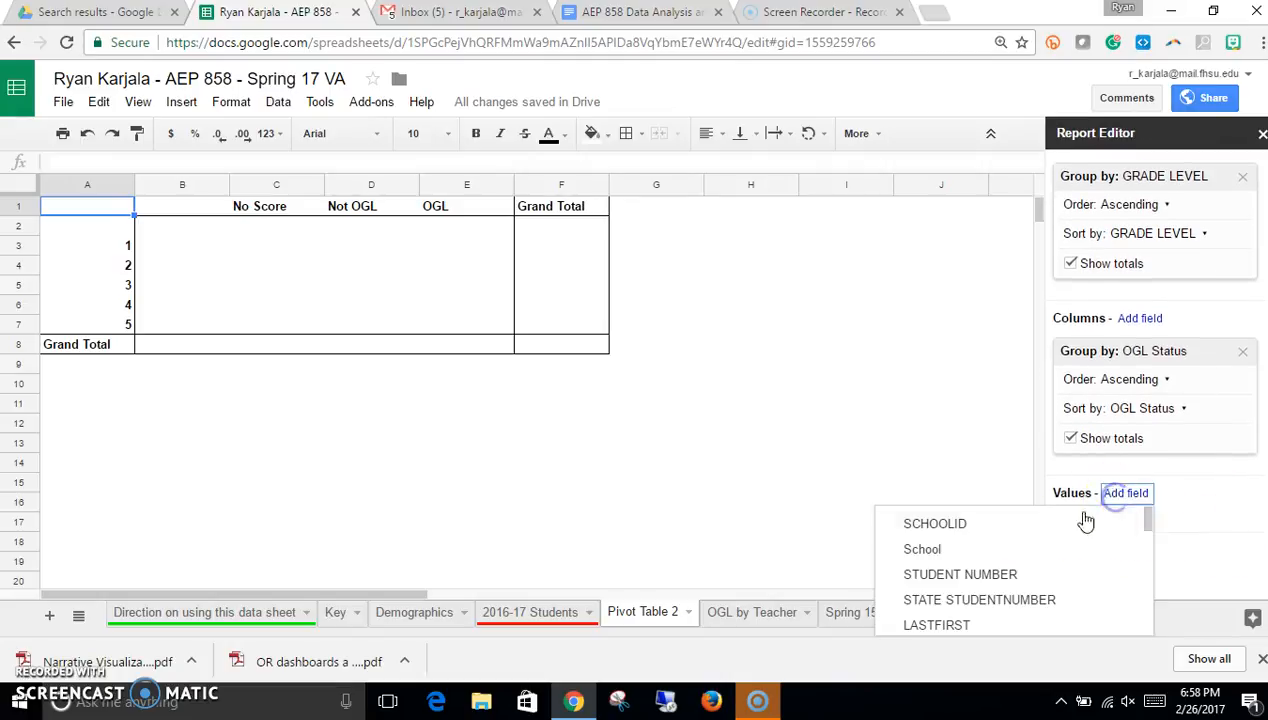
pyautogui.click(1037, 577)
pyautogui.click(1180, 555)
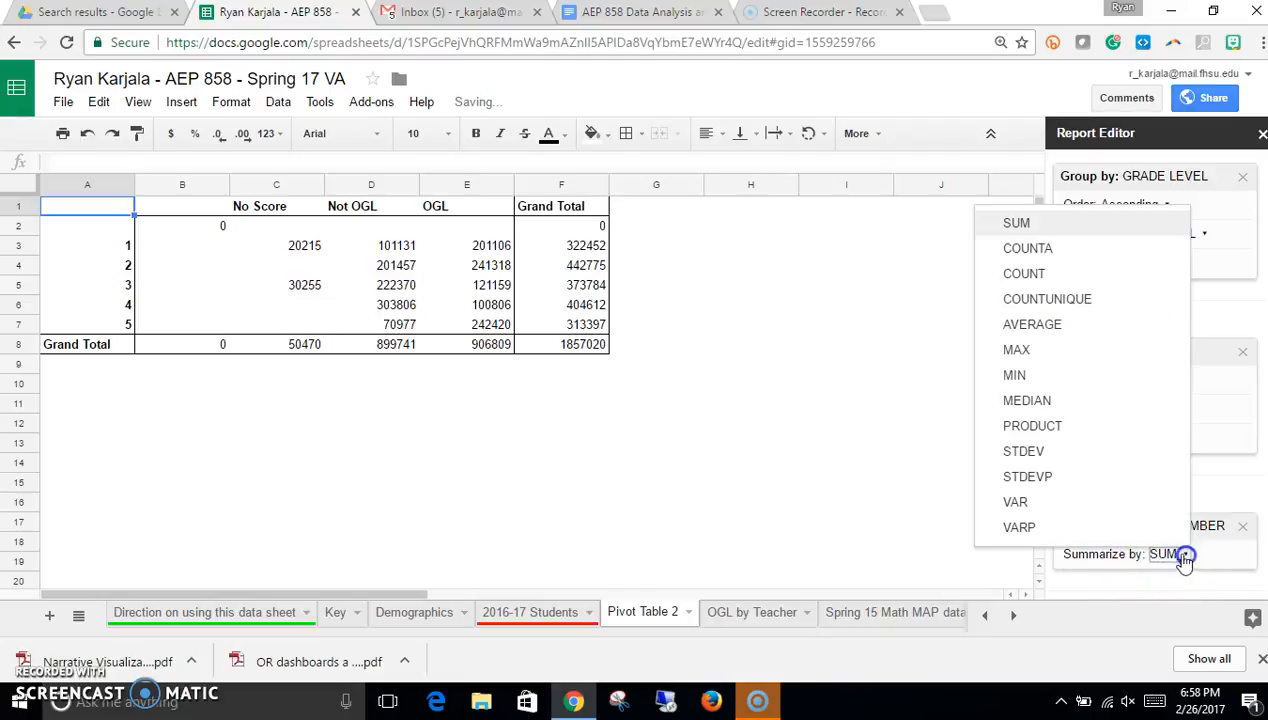
pyautogui.click(1064, 272)
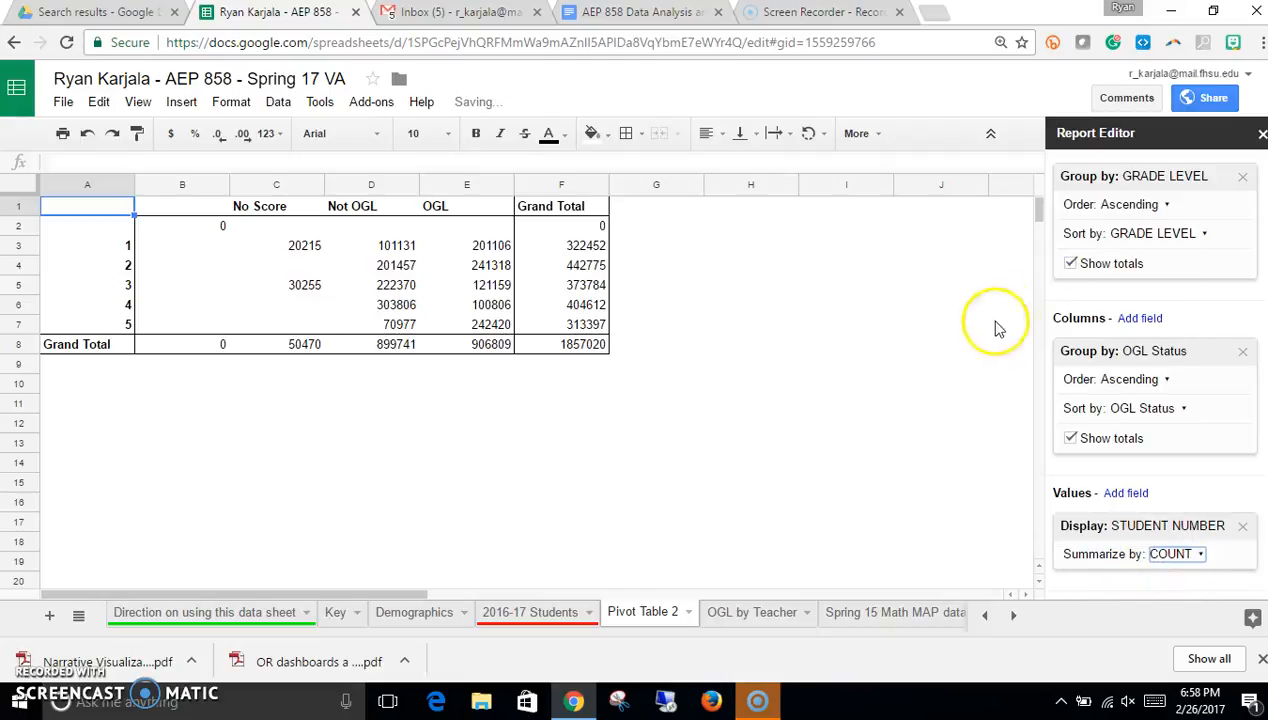
# Step: Centre-align the pivot table's header and count cells
pyautogui.moveTo(184, 207); pyautogui.dragTo(556, 352)
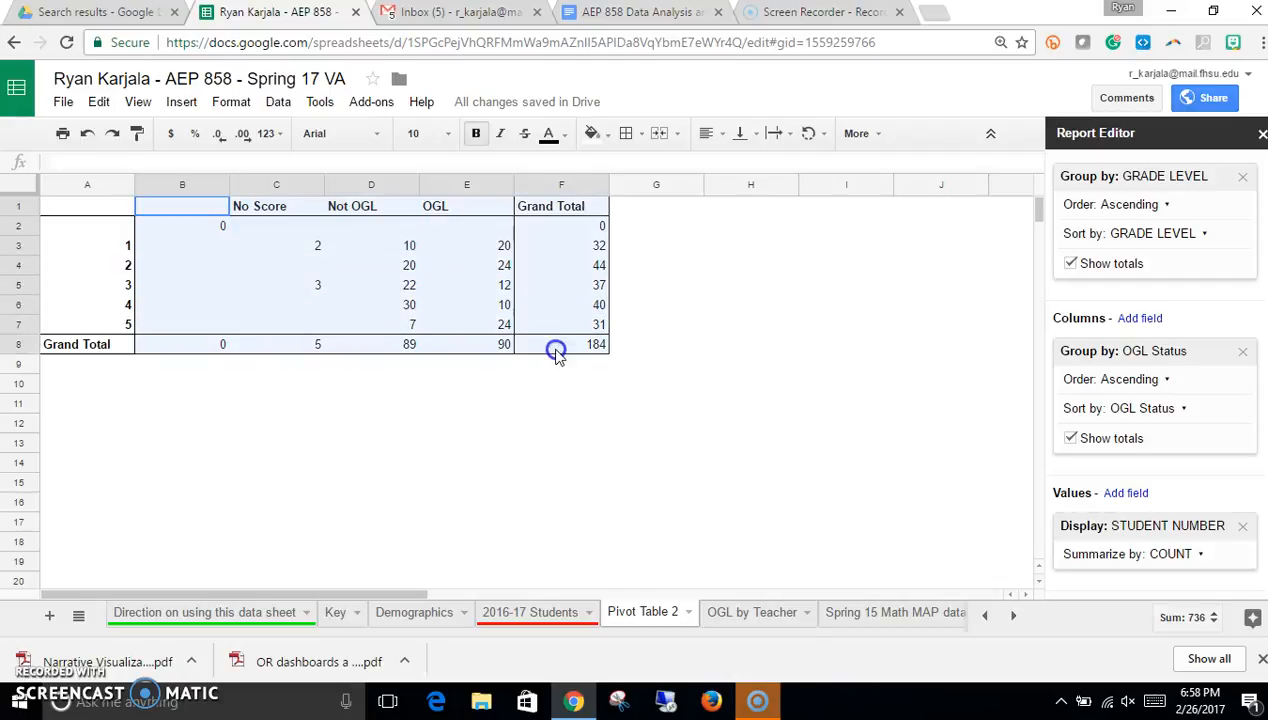
pyautogui.click(722, 134)
pyautogui.click(738, 166)
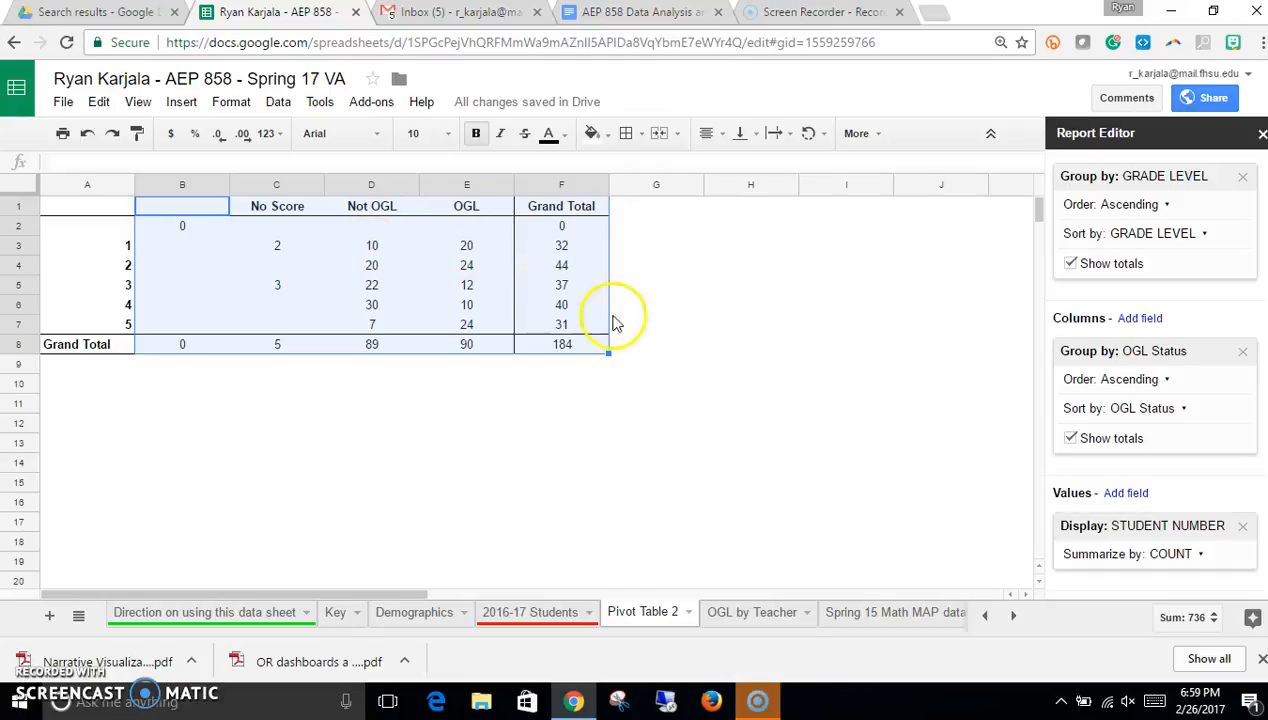
pyautogui.click(1198, 555)
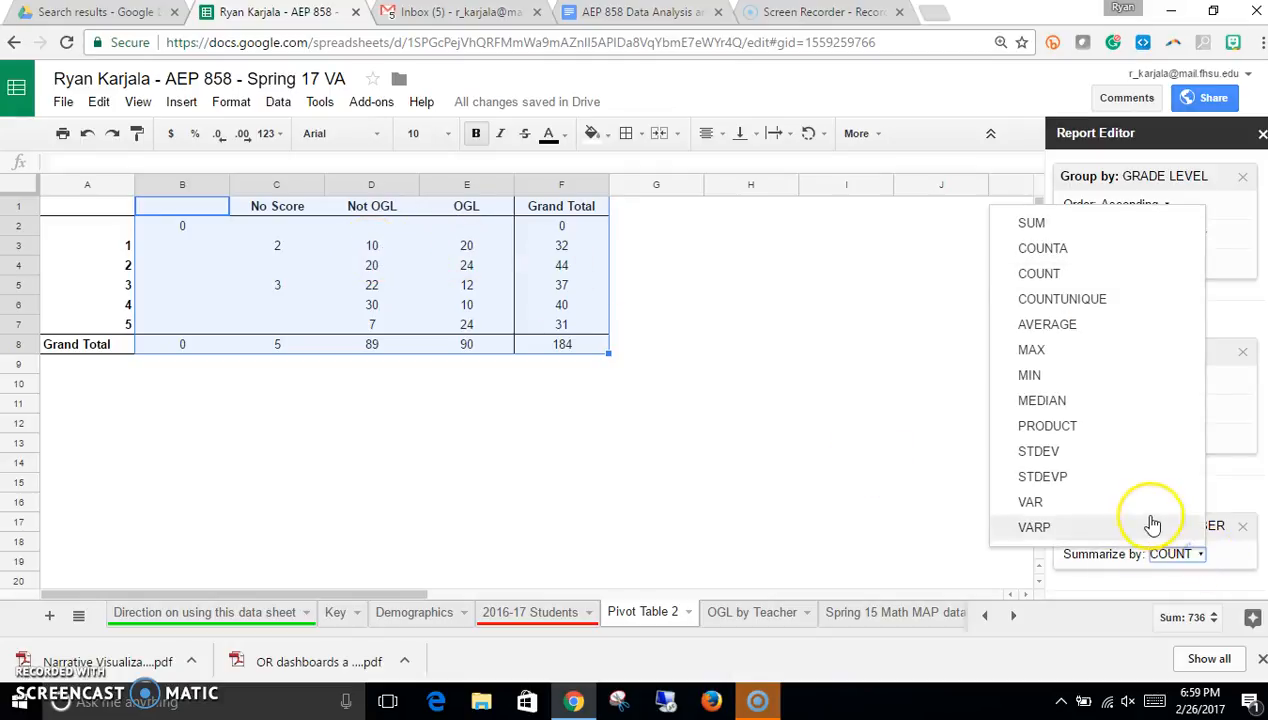
pyautogui.click(860, 468)
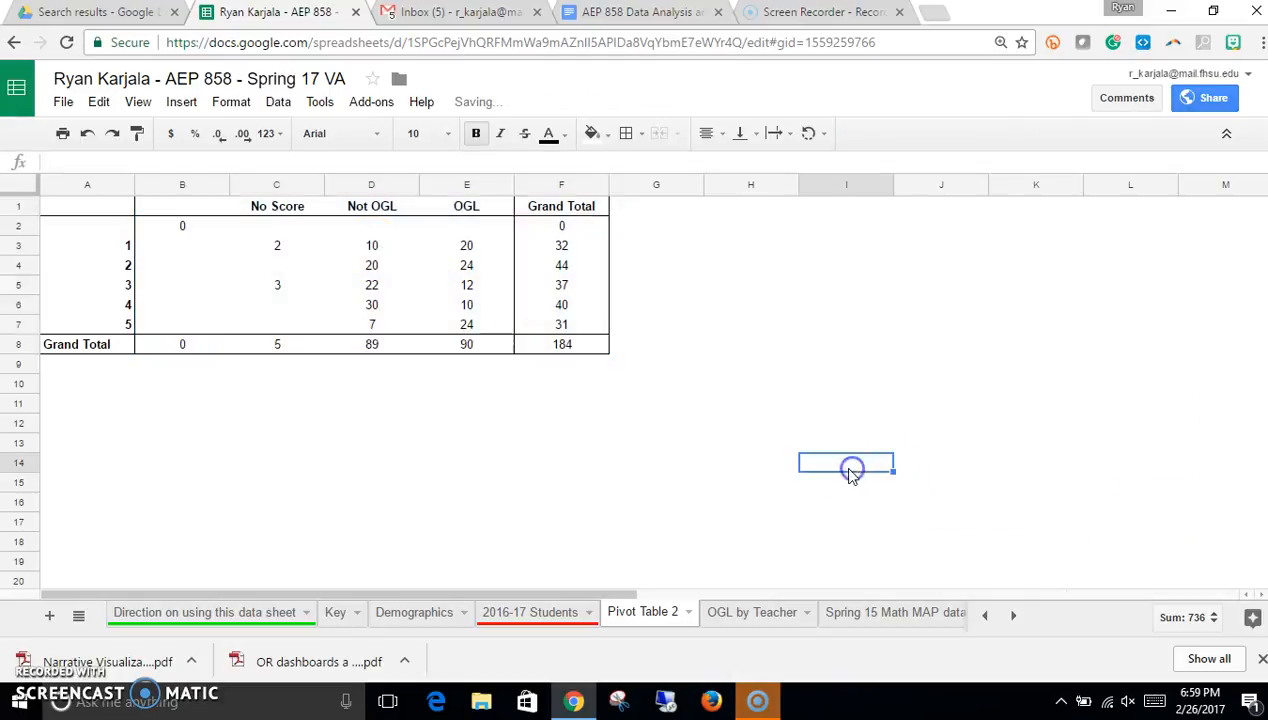
pyautogui.click(444, 296)
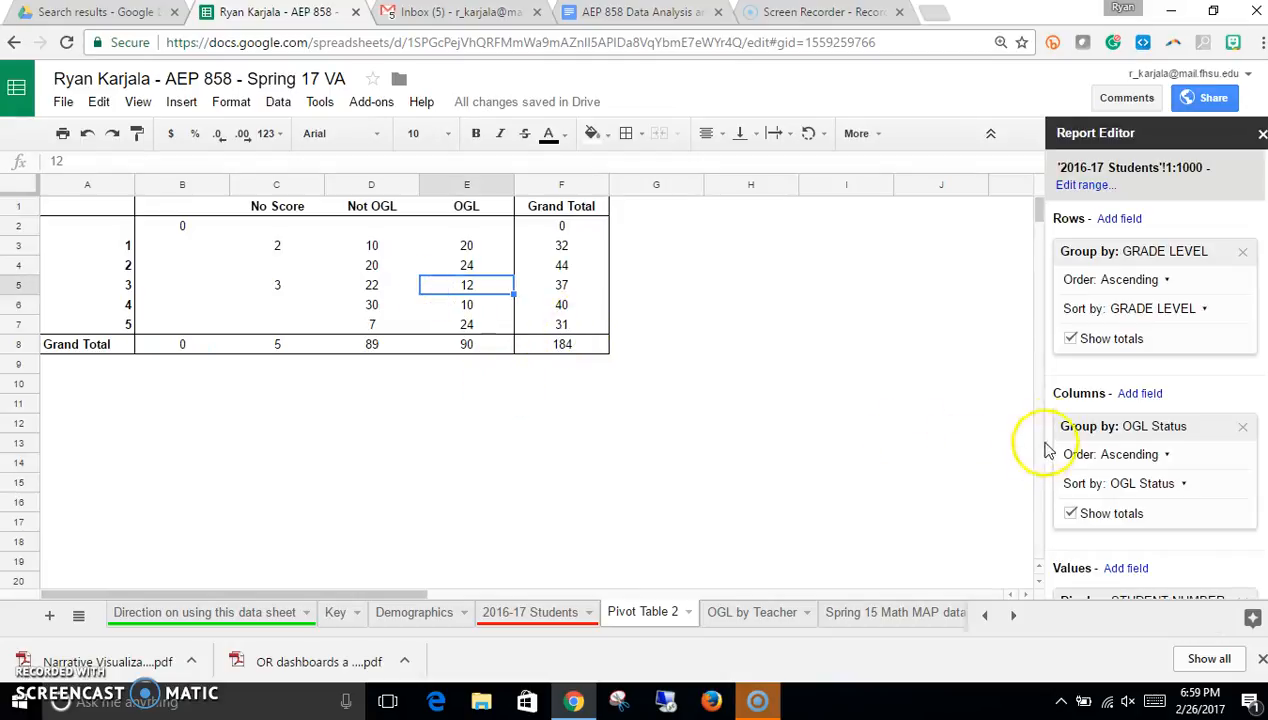
# Step: Add OGL and Ethnicity as a second row field under GRADE LEVEL
pyautogui.click(1124, 222)
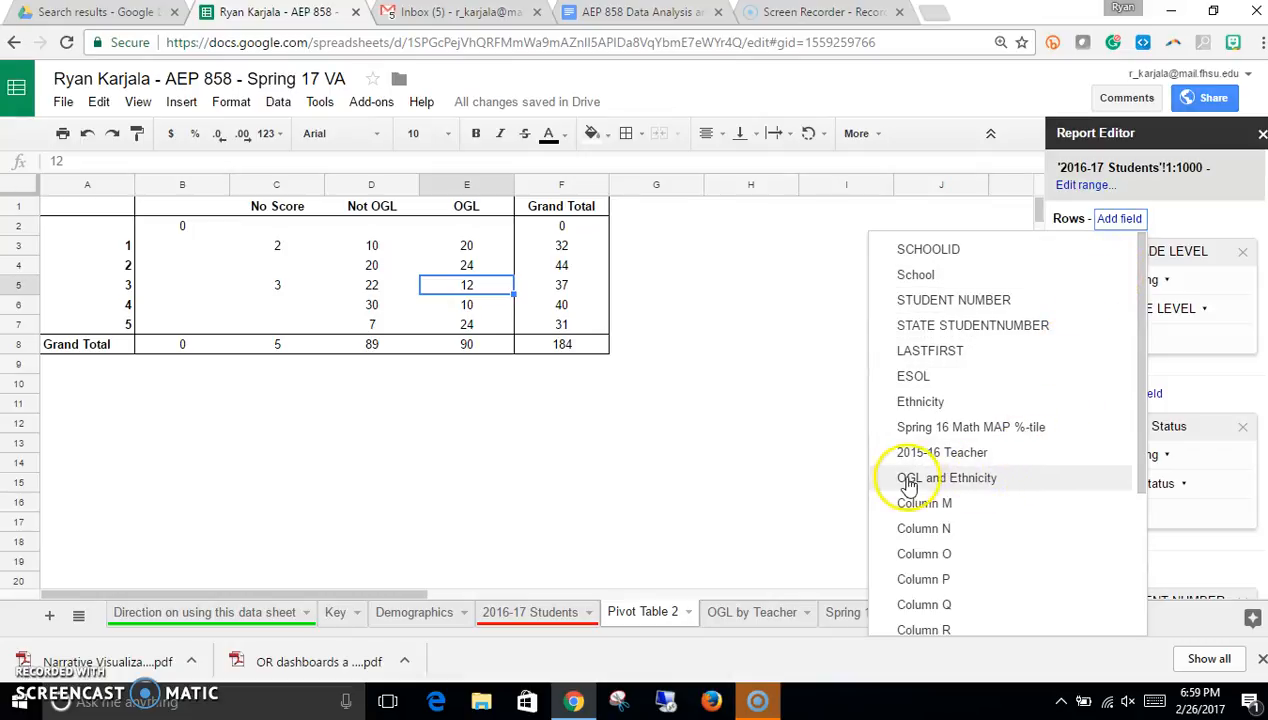
pyautogui.click(950, 480)
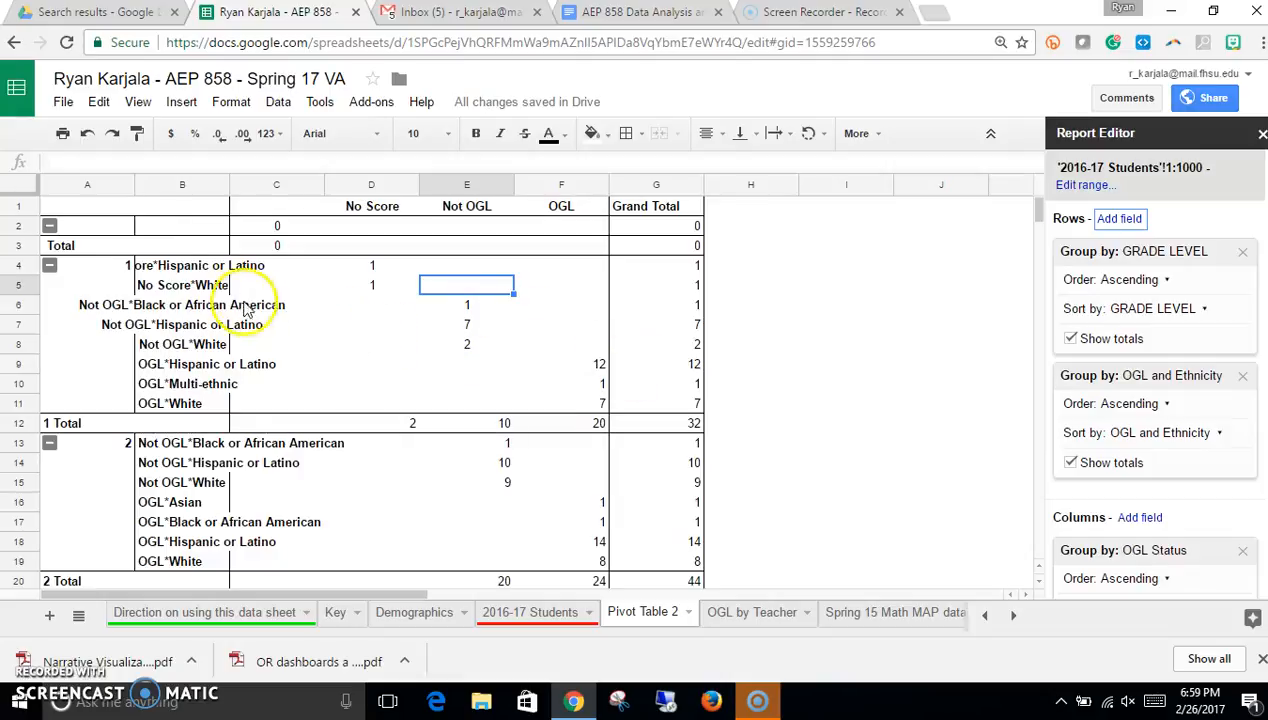
# Step: Widen column B and left-align its OGL and ethnicity row labels
pyautogui.moveTo(229, 181); pyautogui.dragTo(427, 184)
pyautogui.moveTo(259, 266); pyautogui.dragTo(275, 340)
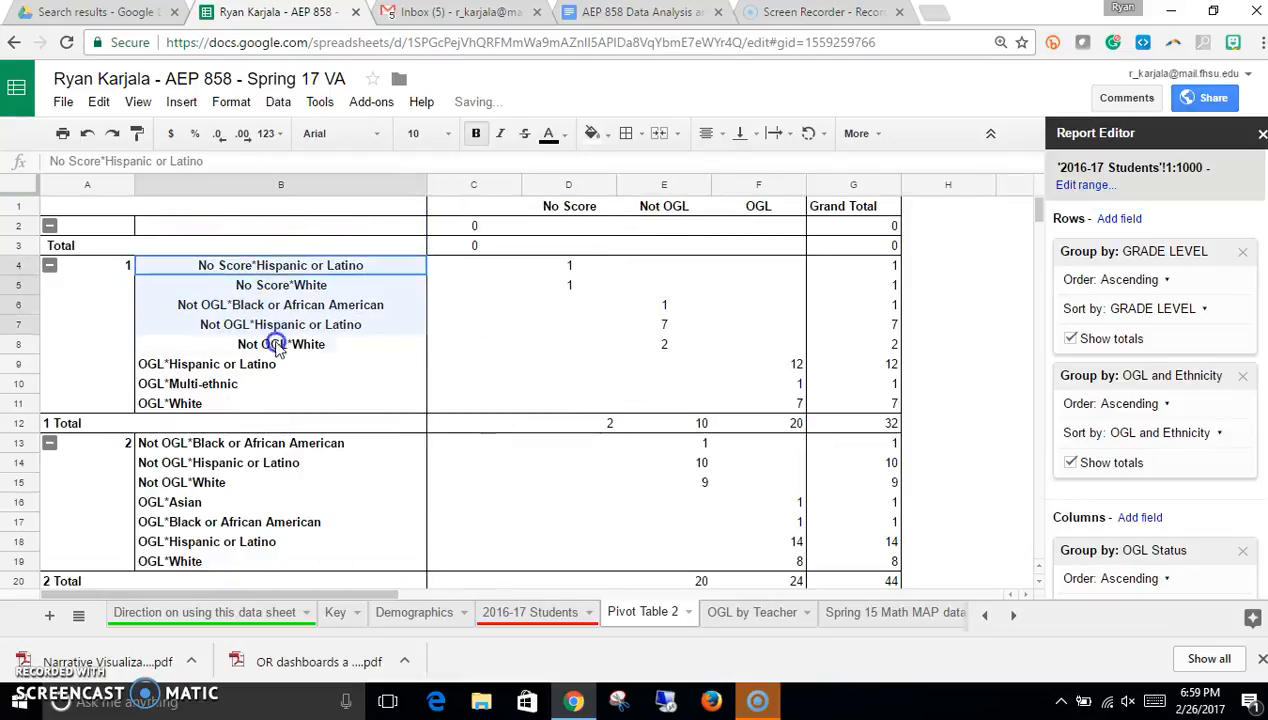
pyautogui.click(246, 184)
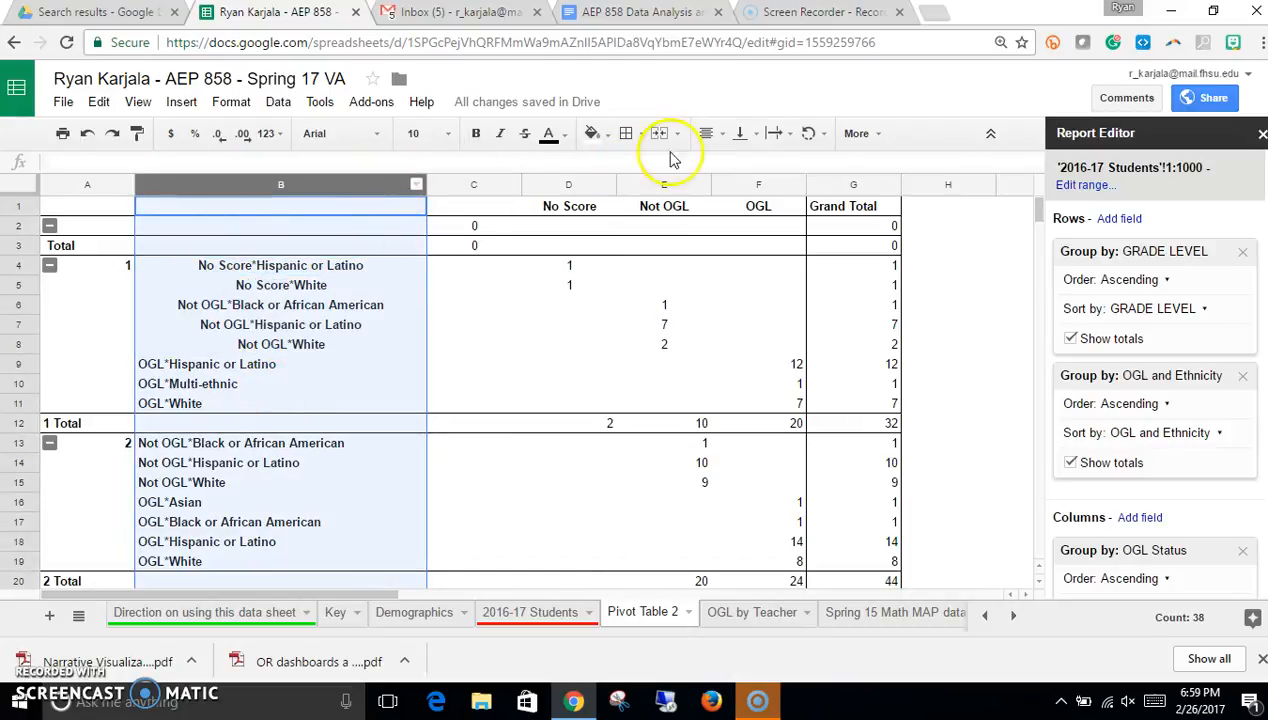
pyautogui.click(722, 134)
pyautogui.click(712, 165)
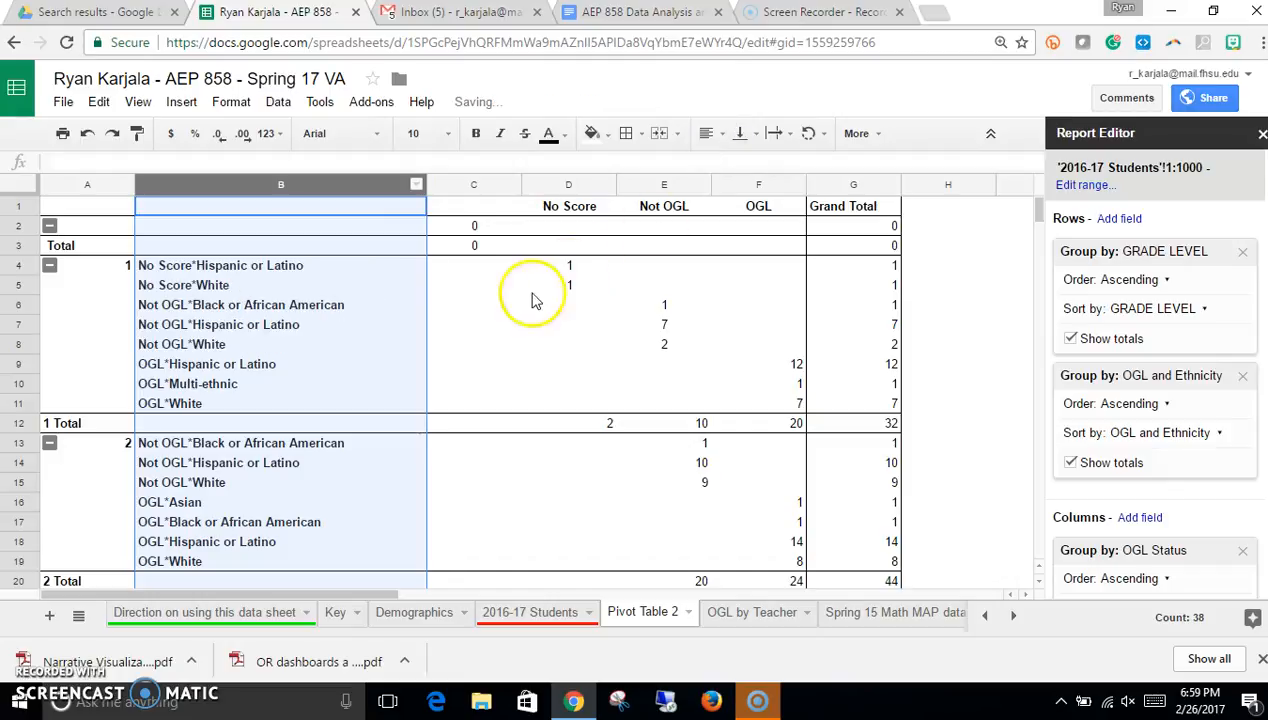
pyautogui.click(476, 328)
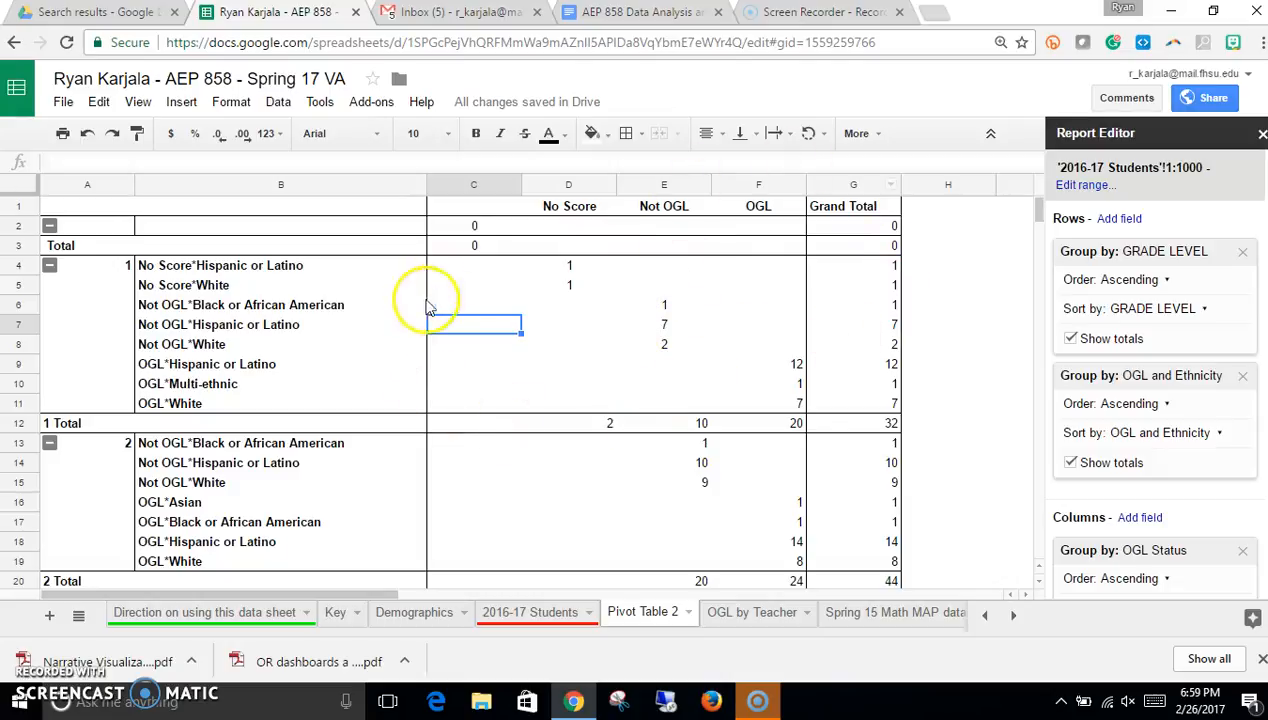
# Step: Review the OGL and ethnicity counts for each grade level in the pivot table
pyautogui.click(667, 310)
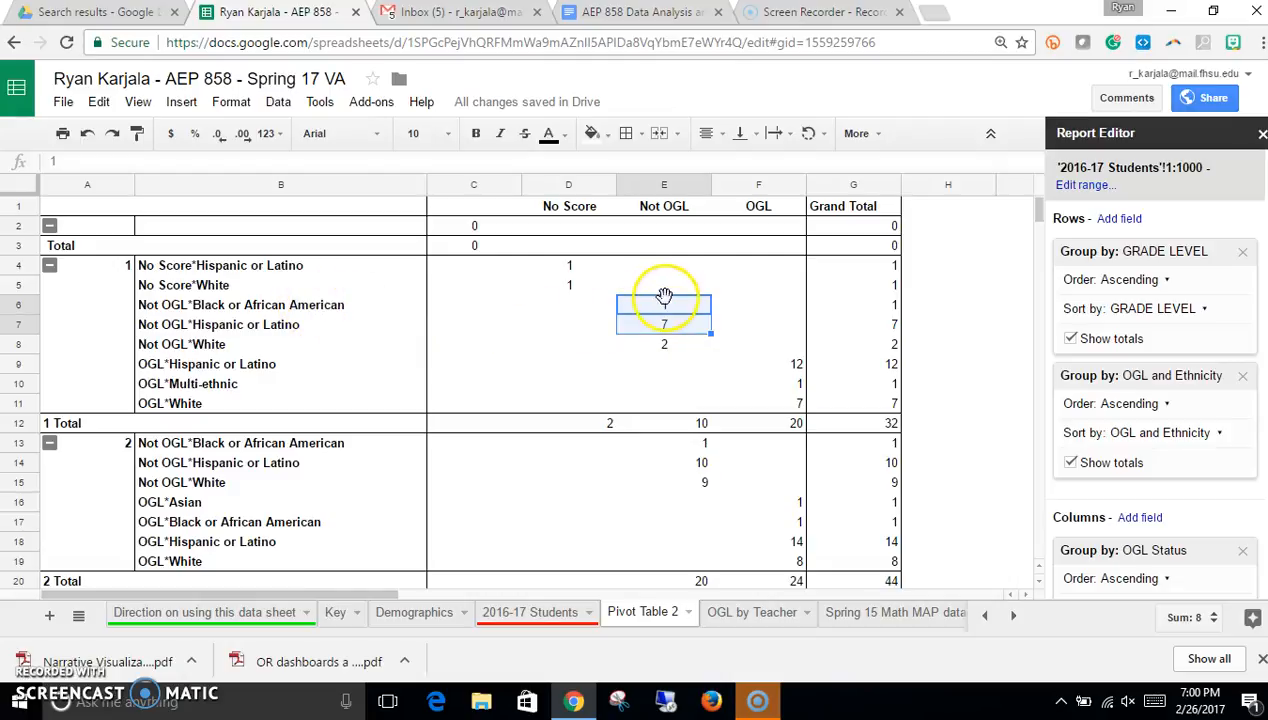
pyautogui.click(663, 311)
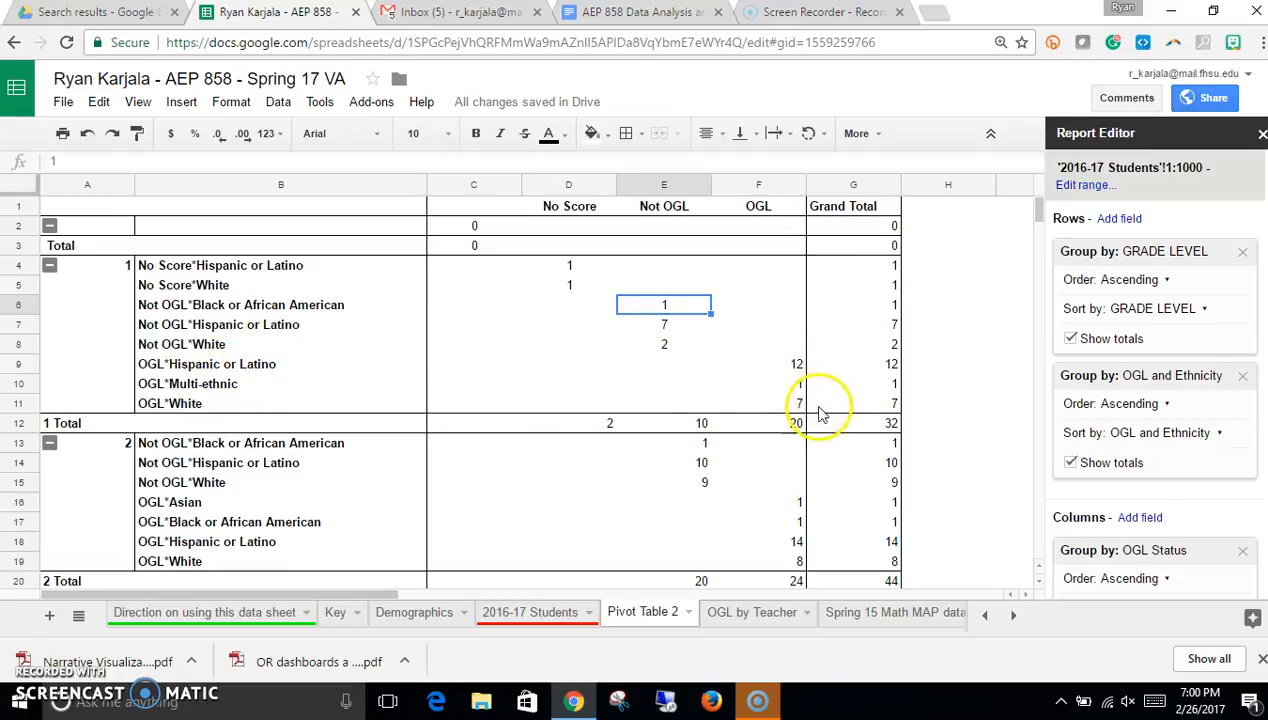
pyautogui.scroll(-5, 815, 420)
pyautogui.scroll(-4, 815, 425)
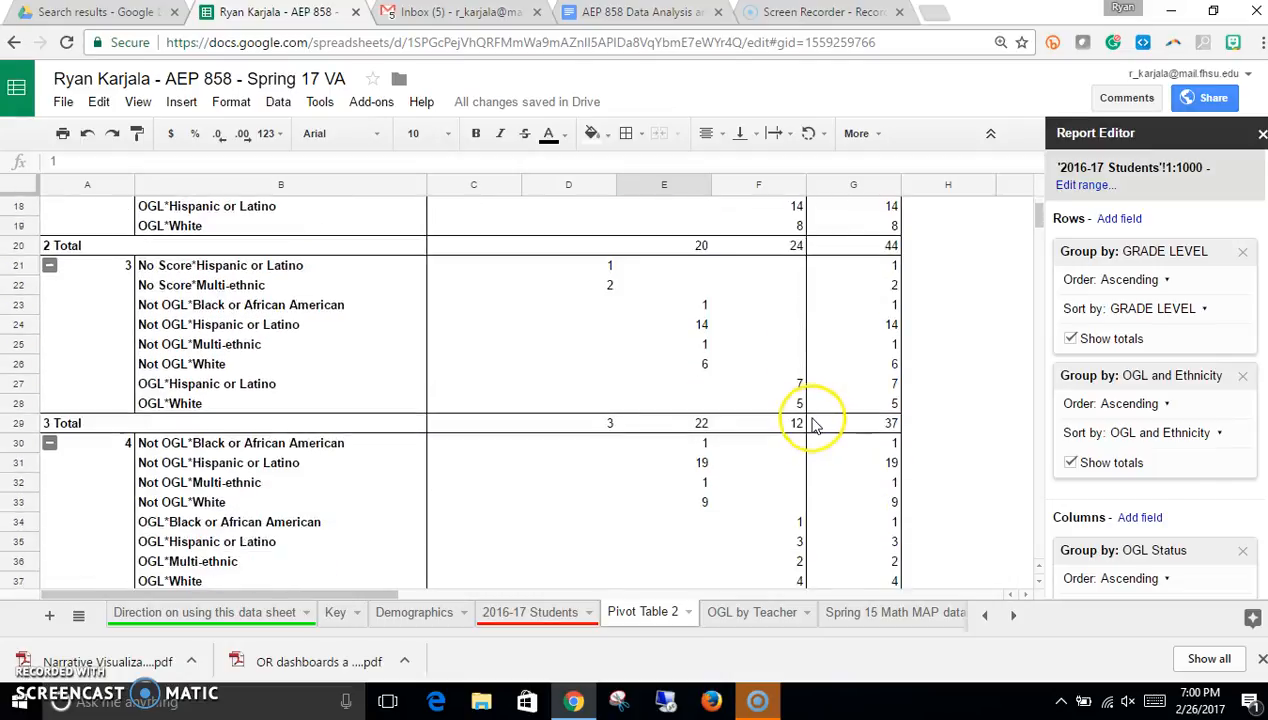
pyautogui.scroll(-4, 808, 423)
pyautogui.scroll(10, 790, 420)
pyautogui.scroll(2, 786, 416)
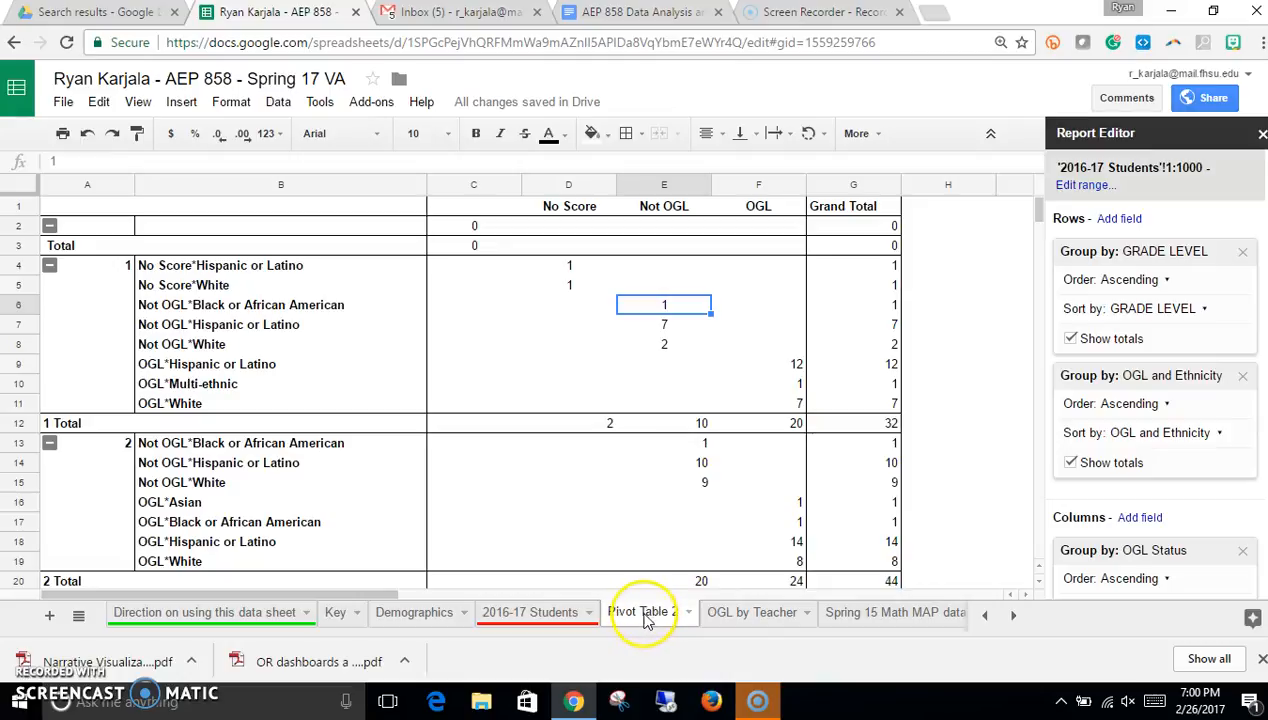
# Step: Review the pivot table instructions in the AEP 858 assignment document, then return to the spreadsheet
pyautogui.click(645, 18)
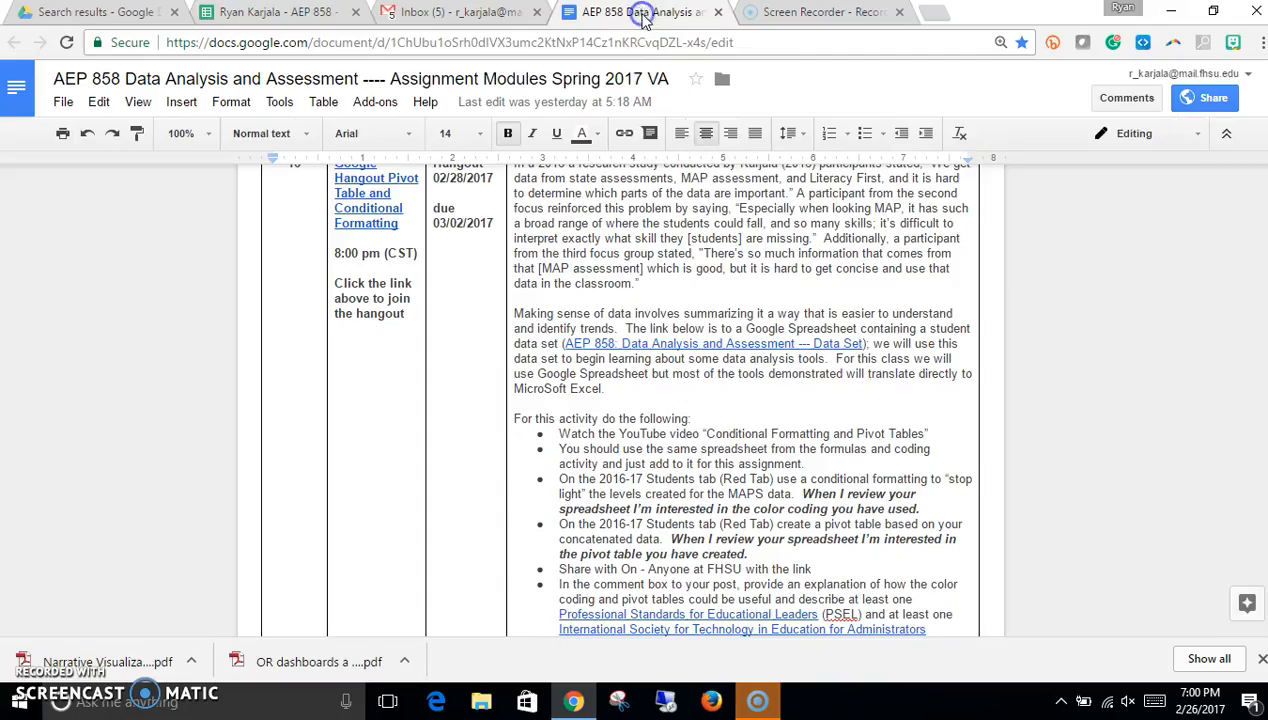
pyautogui.scroll(-1, 740, 445)
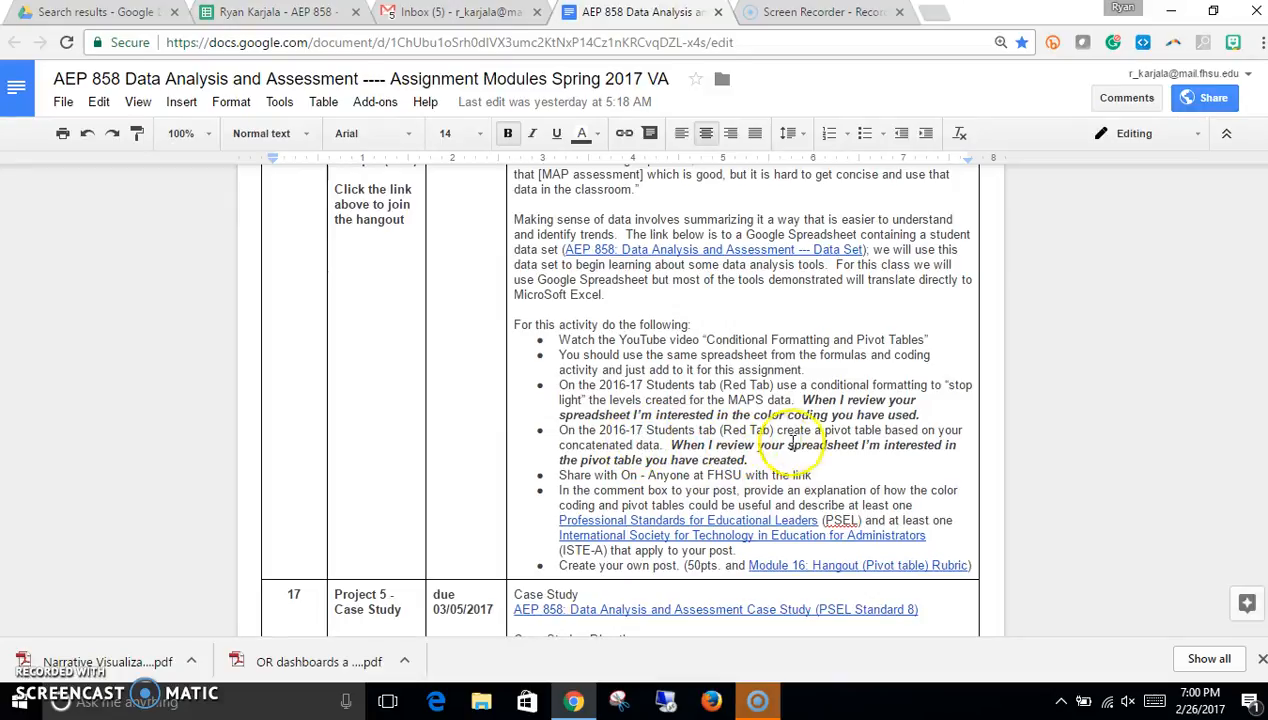
pyautogui.click(565, 442)
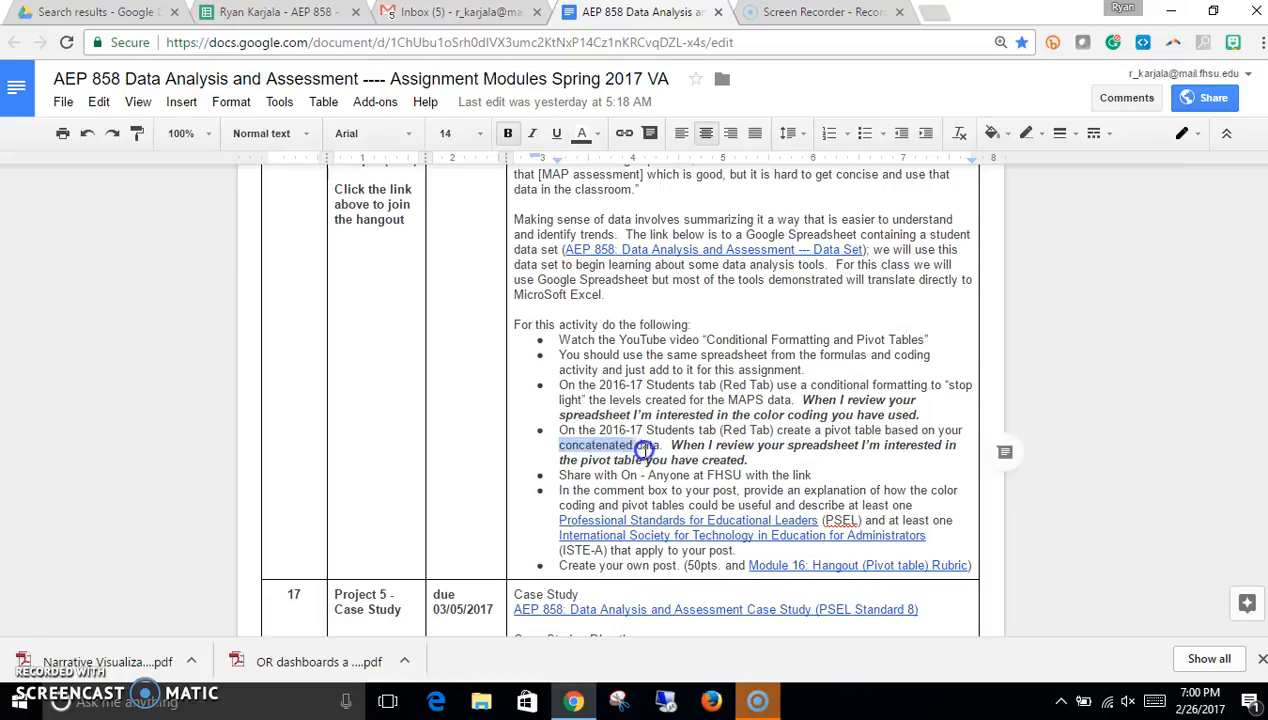
pyautogui.moveTo(660, 445); pyautogui.dragTo(672, 450)
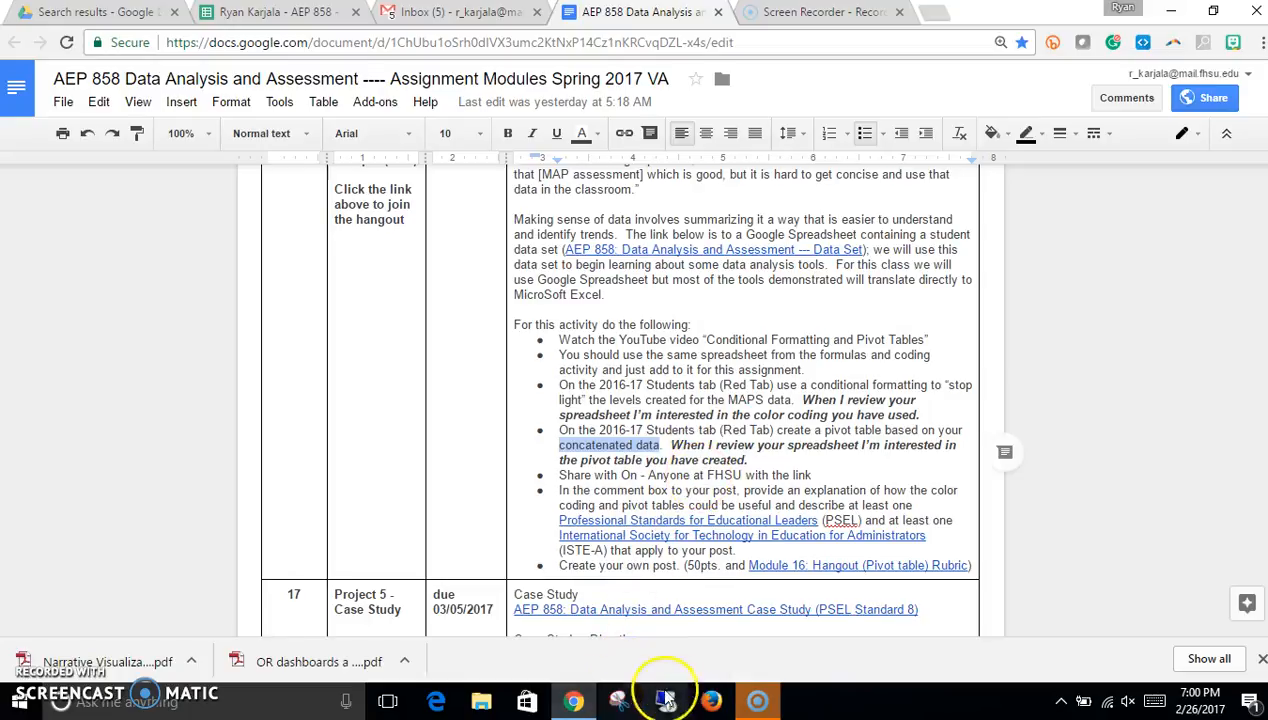
pyautogui.click(300, 14)
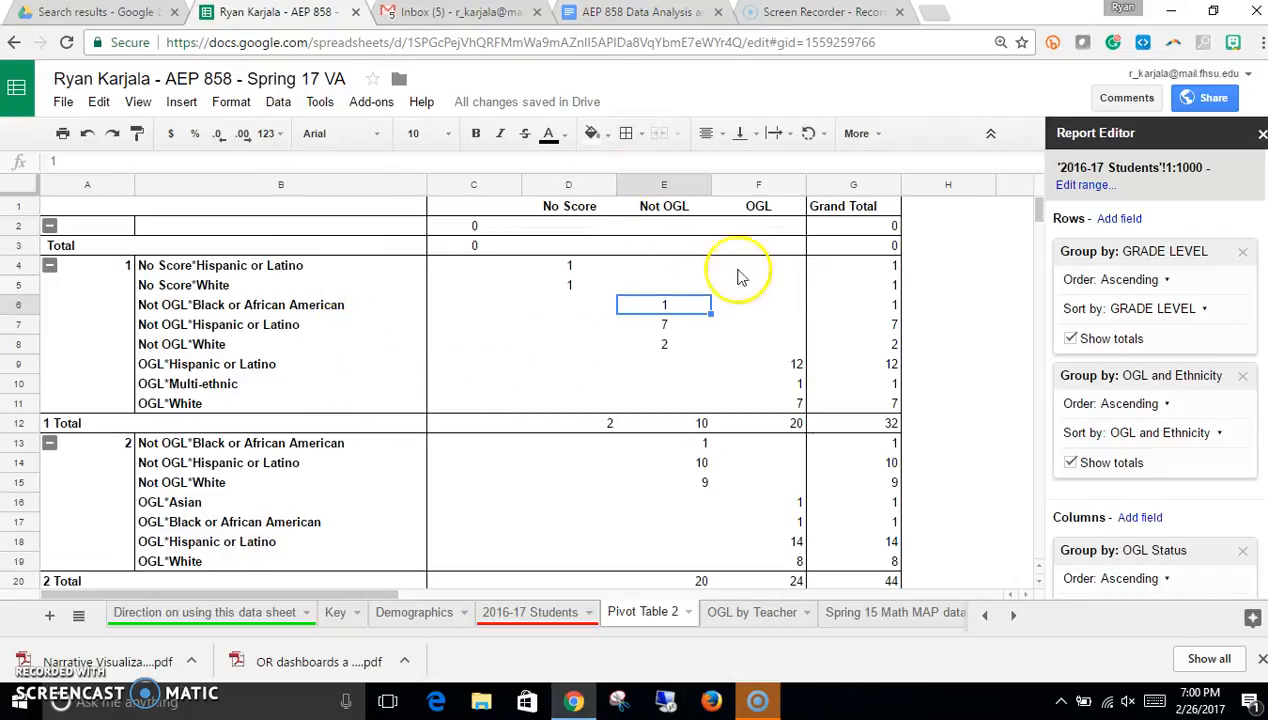
# Step: Reorder the row fields so OGL and Ethnicity groups above GRADE LEVEL, and widen column A
pyautogui.moveTo(172, 270); pyautogui.dragTo(220, 400)
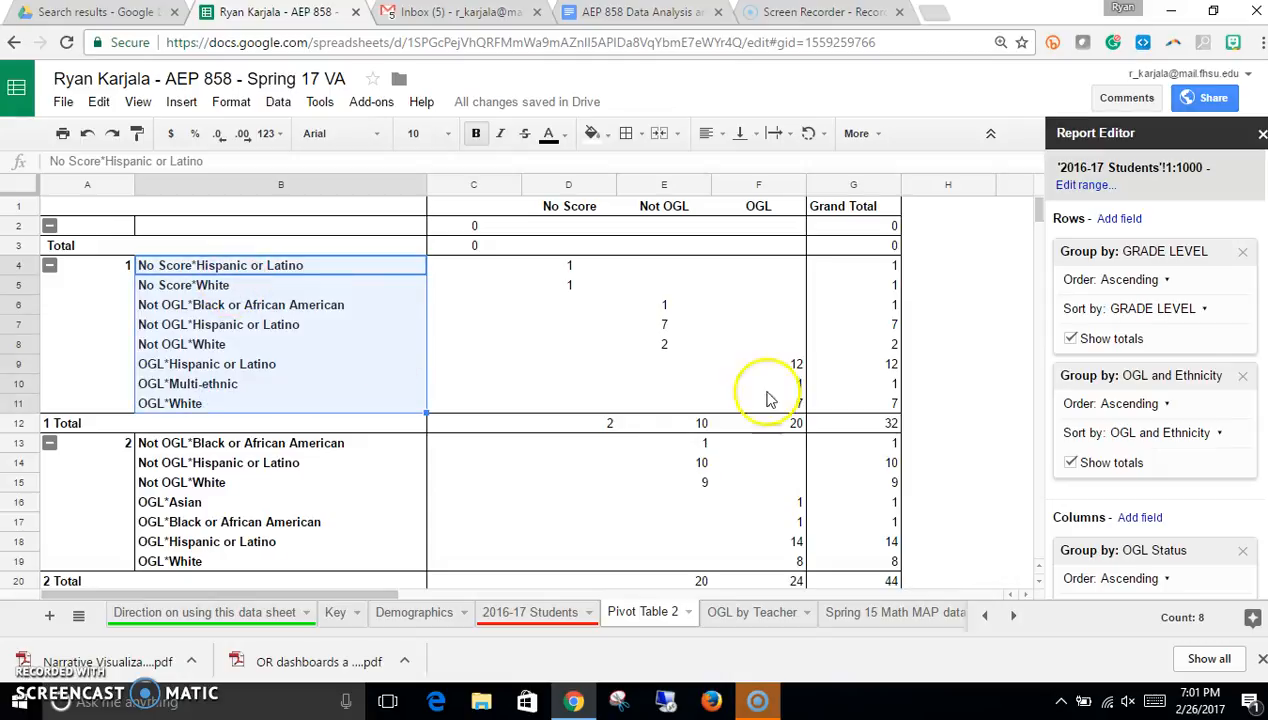
pyautogui.moveTo(1112, 374); pyautogui.dragTo(1169, 247)
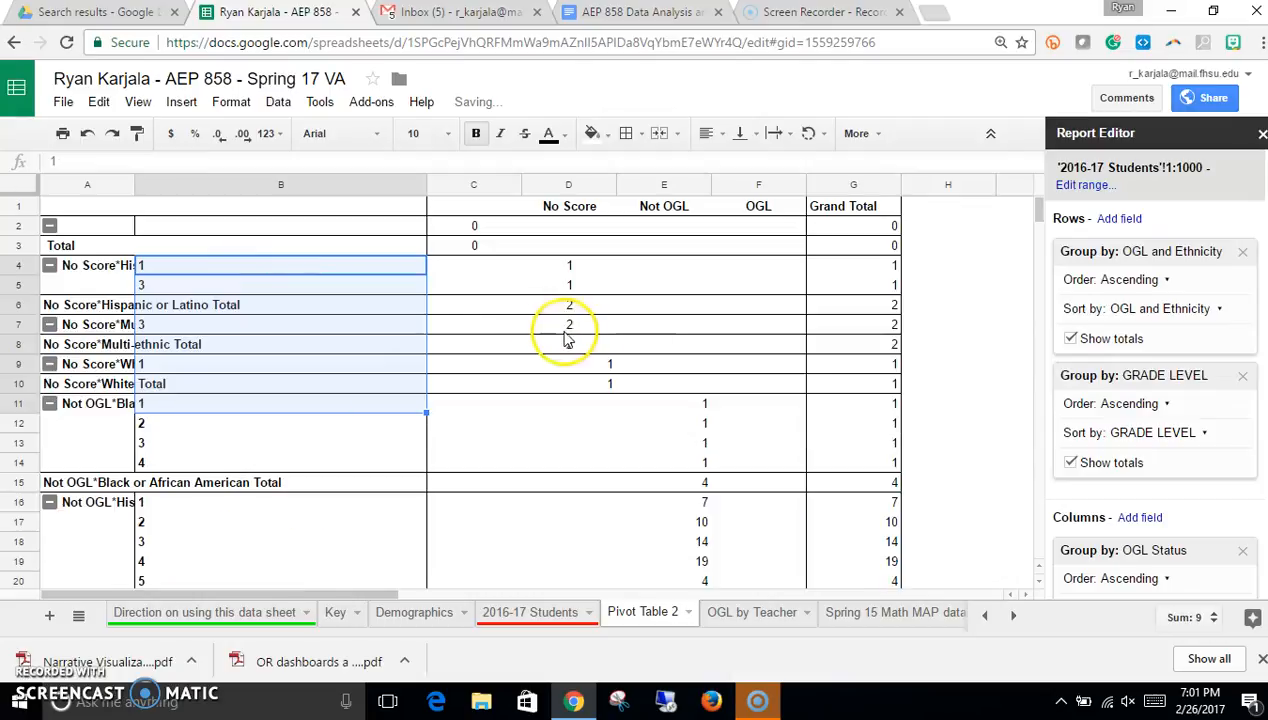
pyautogui.moveTo(132, 180); pyautogui.dragTo(229, 180)
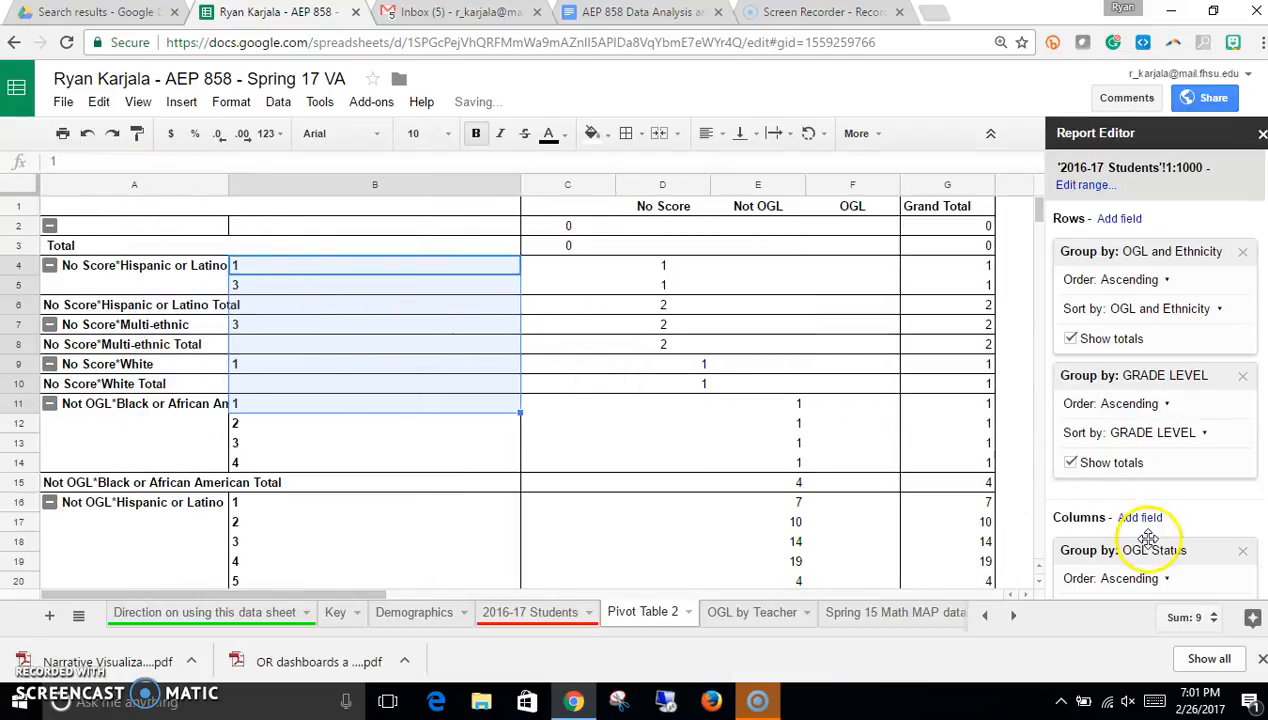
# Step: Try moving OGL and Ethnicity into the columns area, then return it to the rows
pyautogui.moveTo(1195, 550); pyautogui.dragTo(865, 487)
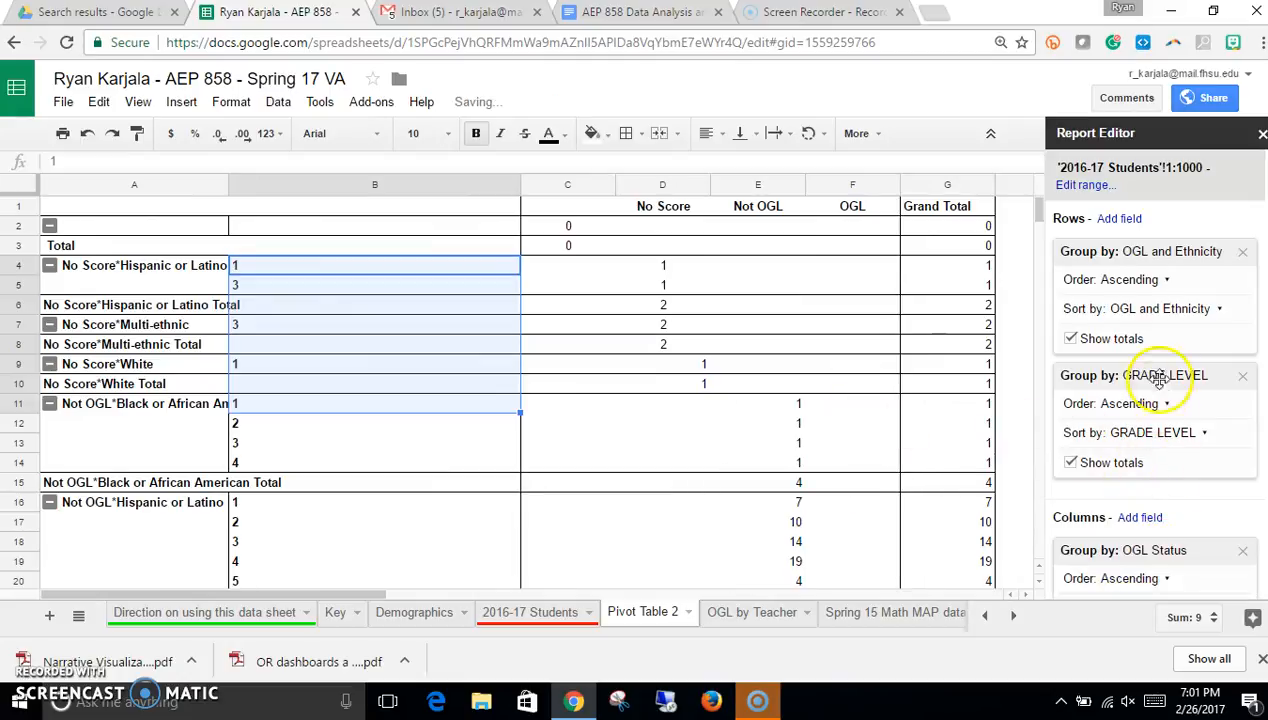
pyautogui.moveTo(1125, 251); pyautogui.dragTo(1132, 424)
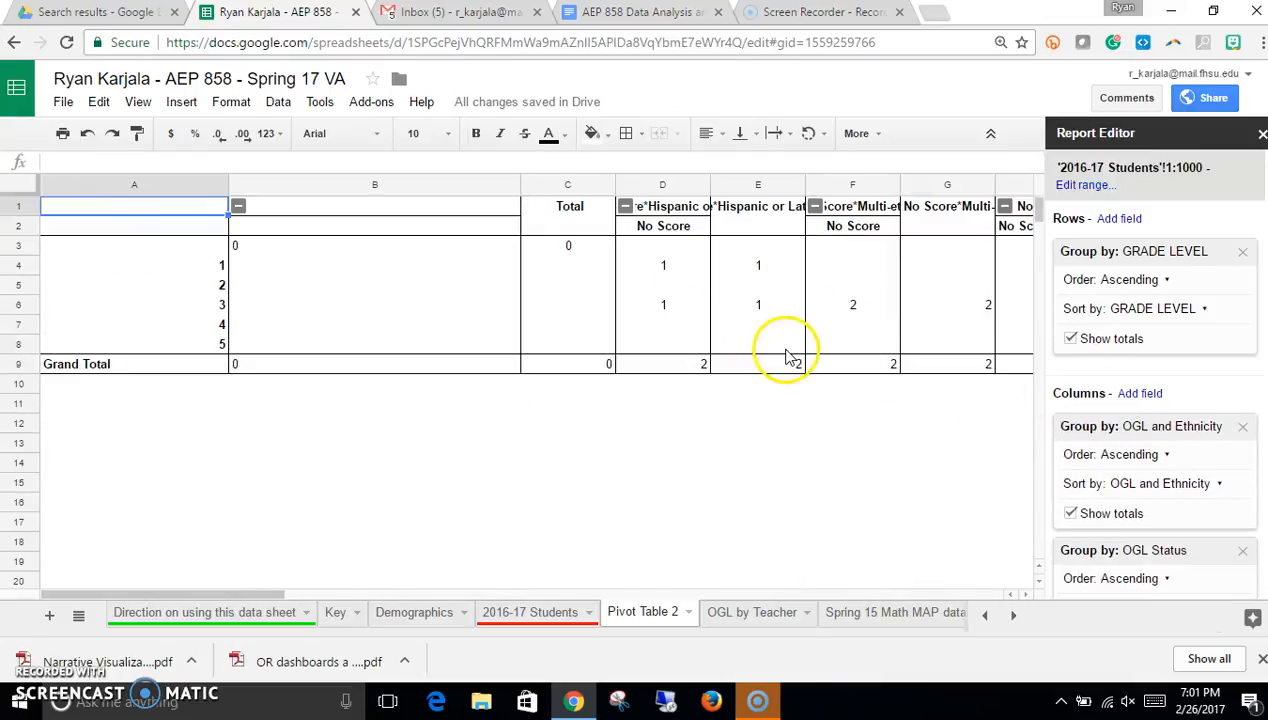
pyautogui.click(33, 190)
pyautogui.moveTo(519, 181); pyautogui.dragTo(512, 184)
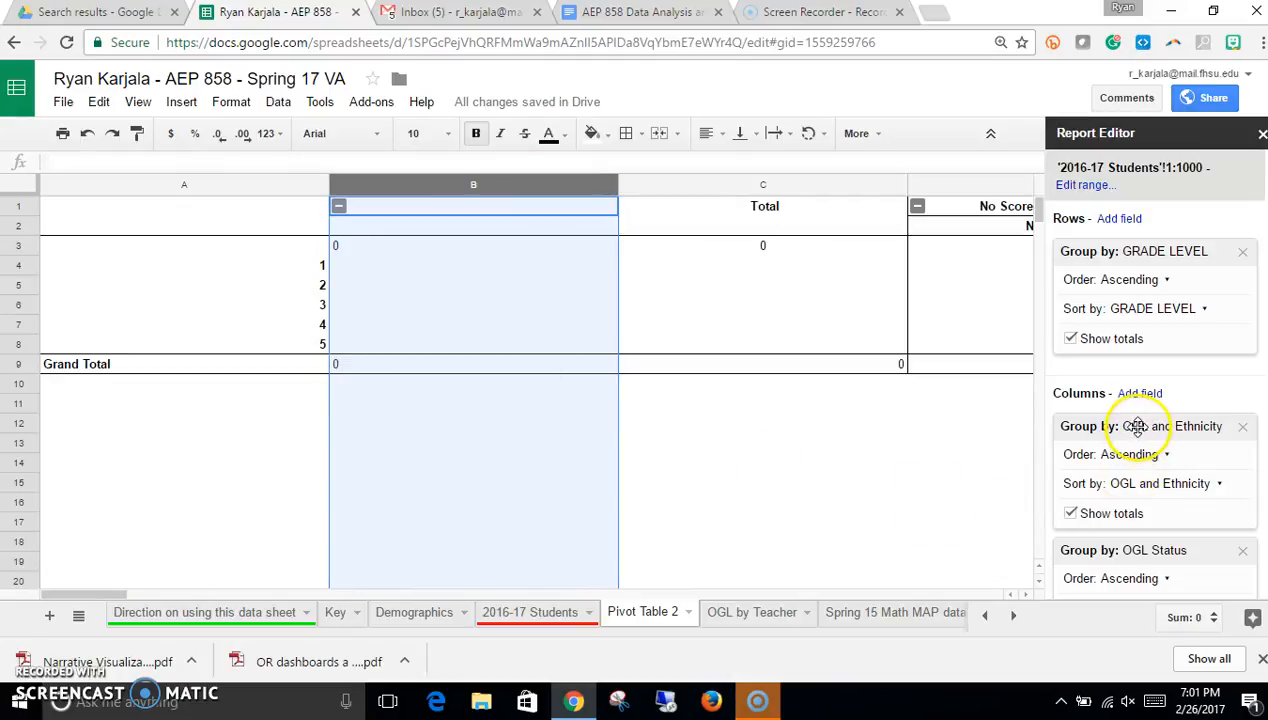
pyautogui.moveTo(1139, 426); pyautogui.dragTo(1133, 241)
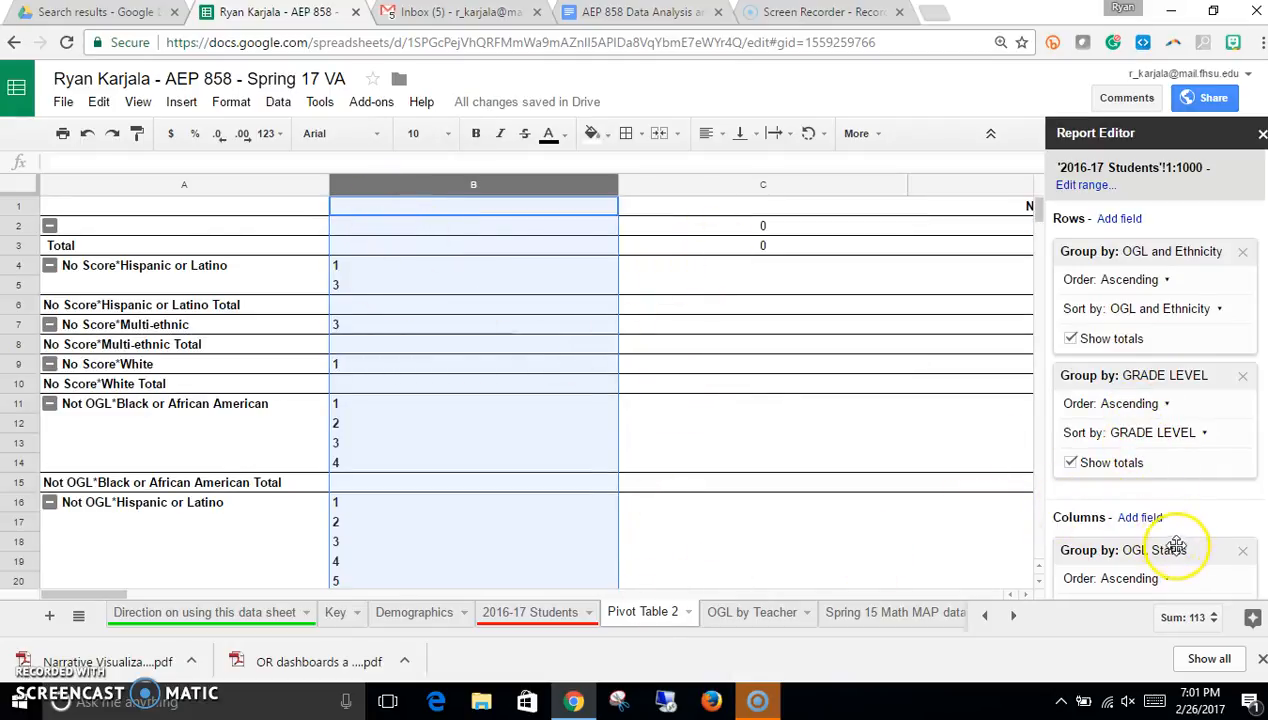
# Step: Remove the GRADE LEVEL row grouping and the OGL Status column grouping from the pivot table
pyautogui.moveTo(1177, 549); pyautogui.dragTo(884, 532)
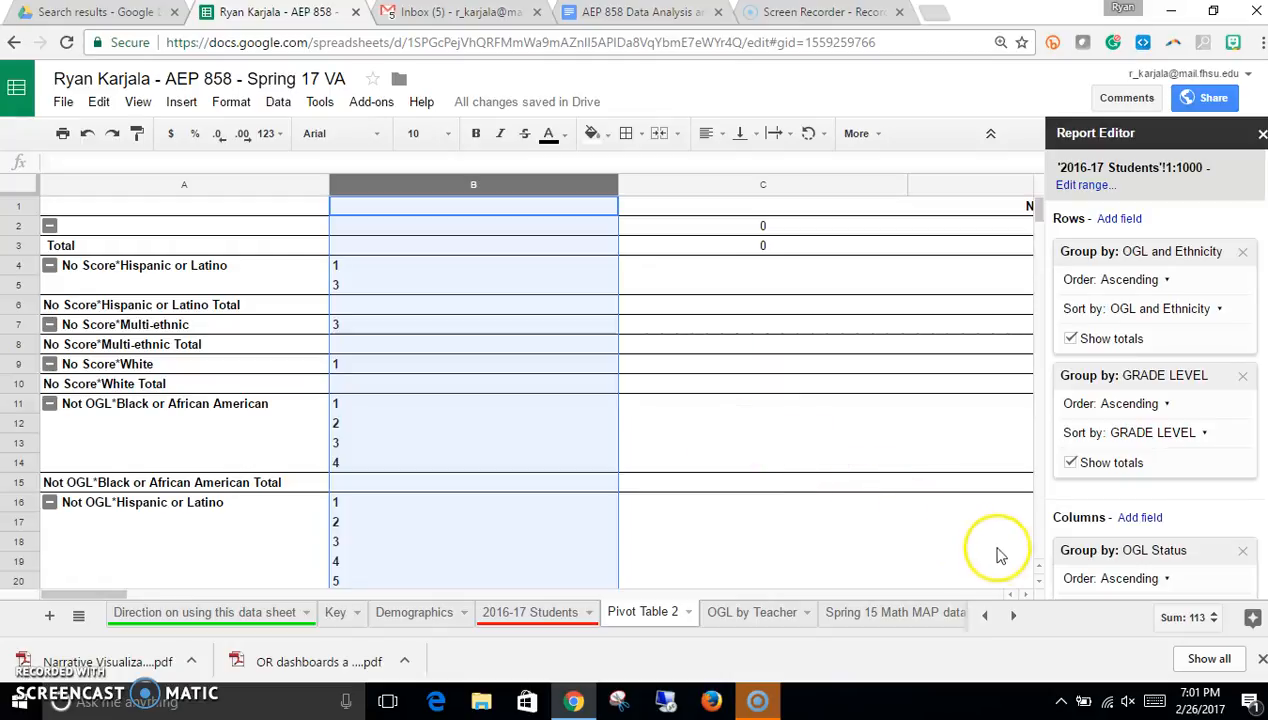
pyautogui.moveTo(1130, 374); pyautogui.dragTo(884, 474)
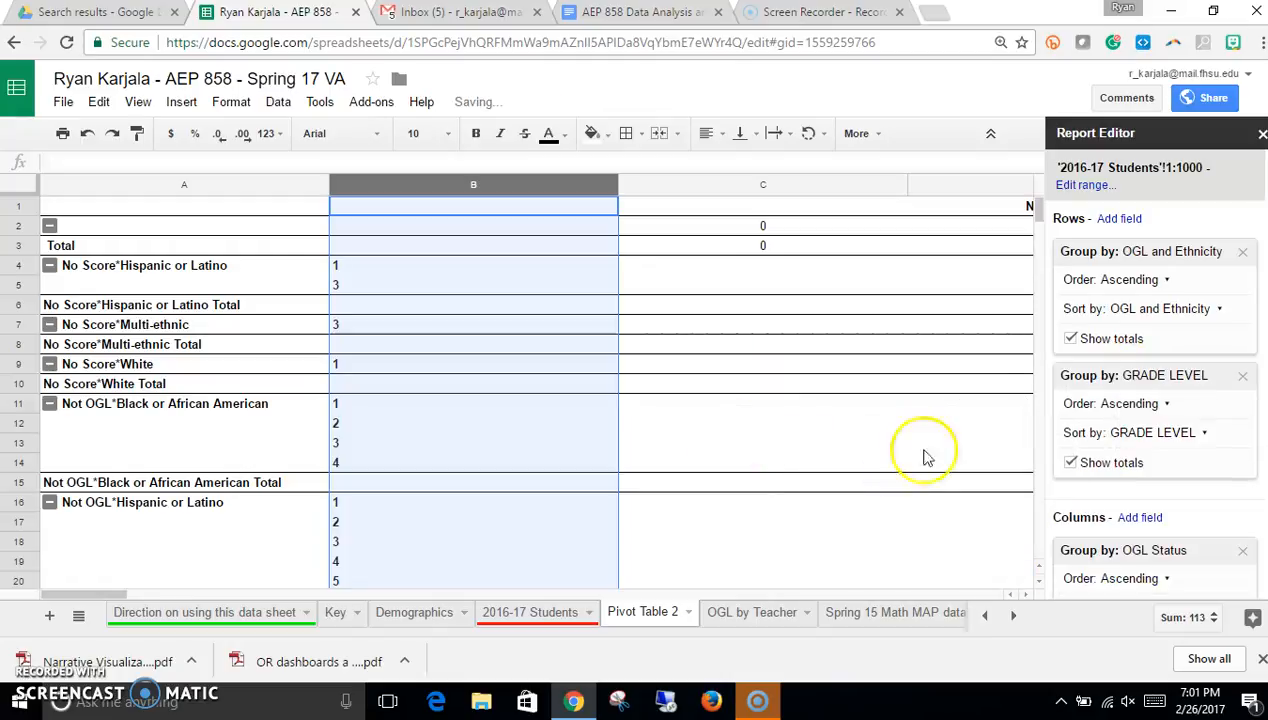
pyautogui.moveTo(1118, 376); pyautogui.dragTo(848, 521)
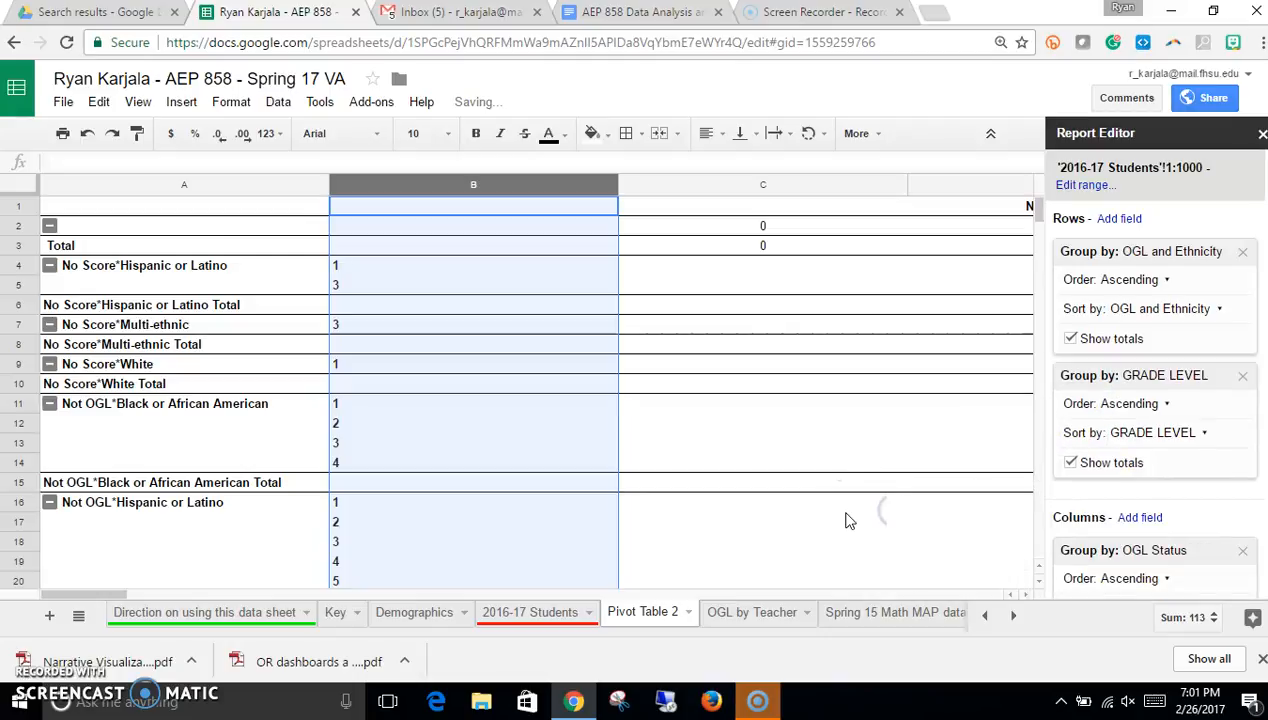
pyautogui.click(1242, 375)
pyautogui.click(1244, 430)
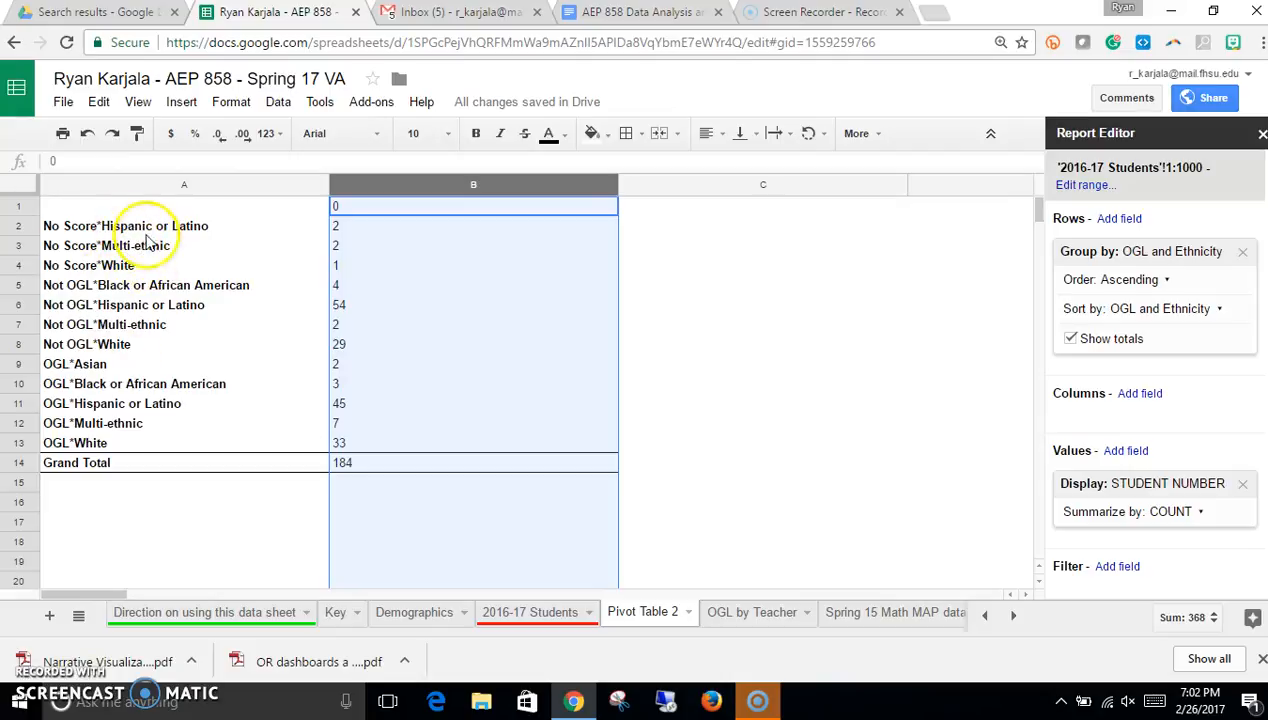
# Step: Add 2015-16 Teacher as a row grouping and move it above OGL and Ethnicity
pyautogui.click(1118, 219)
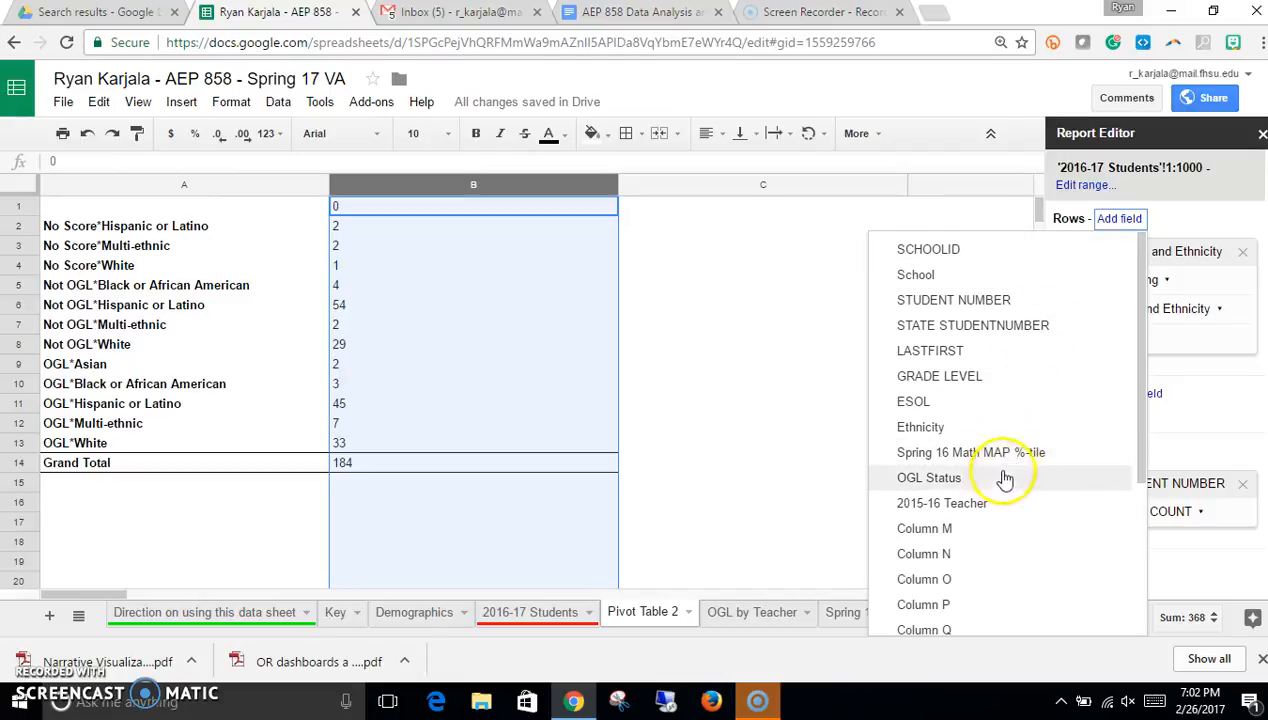
pyautogui.click(987, 504)
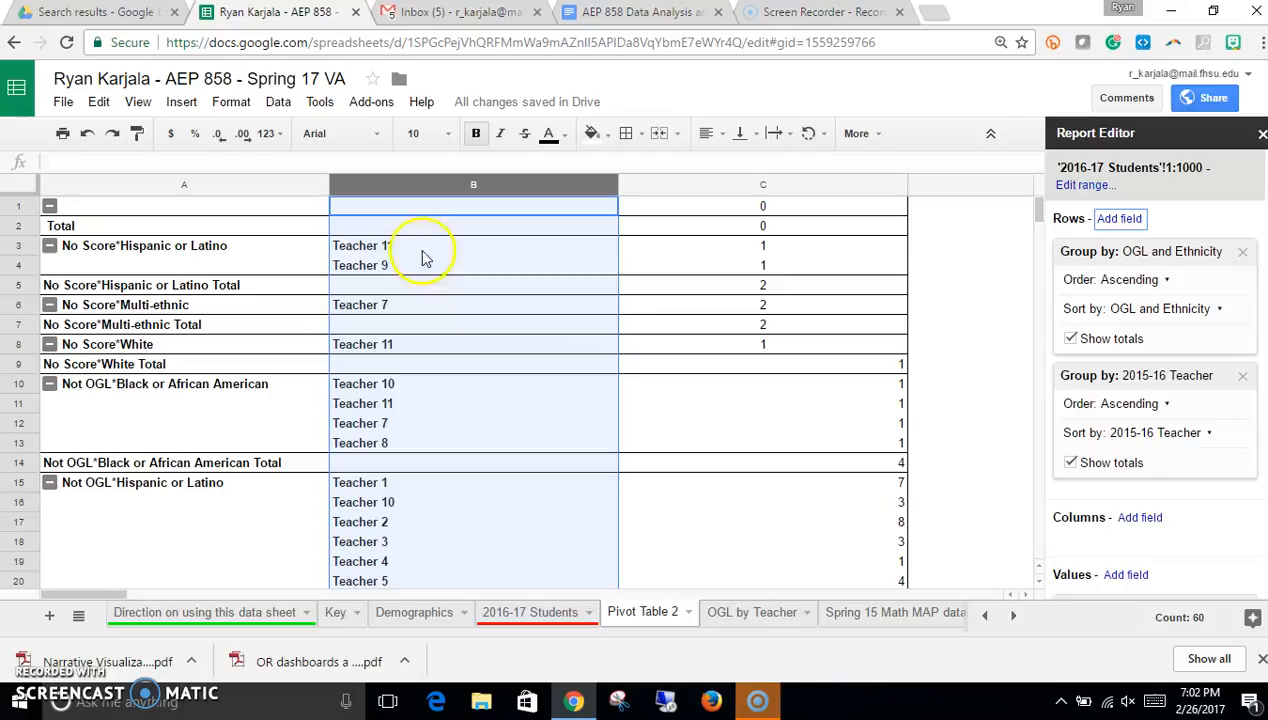
pyautogui.moveTo(1183, 379); pyautogui.dragTo(1190, 246)
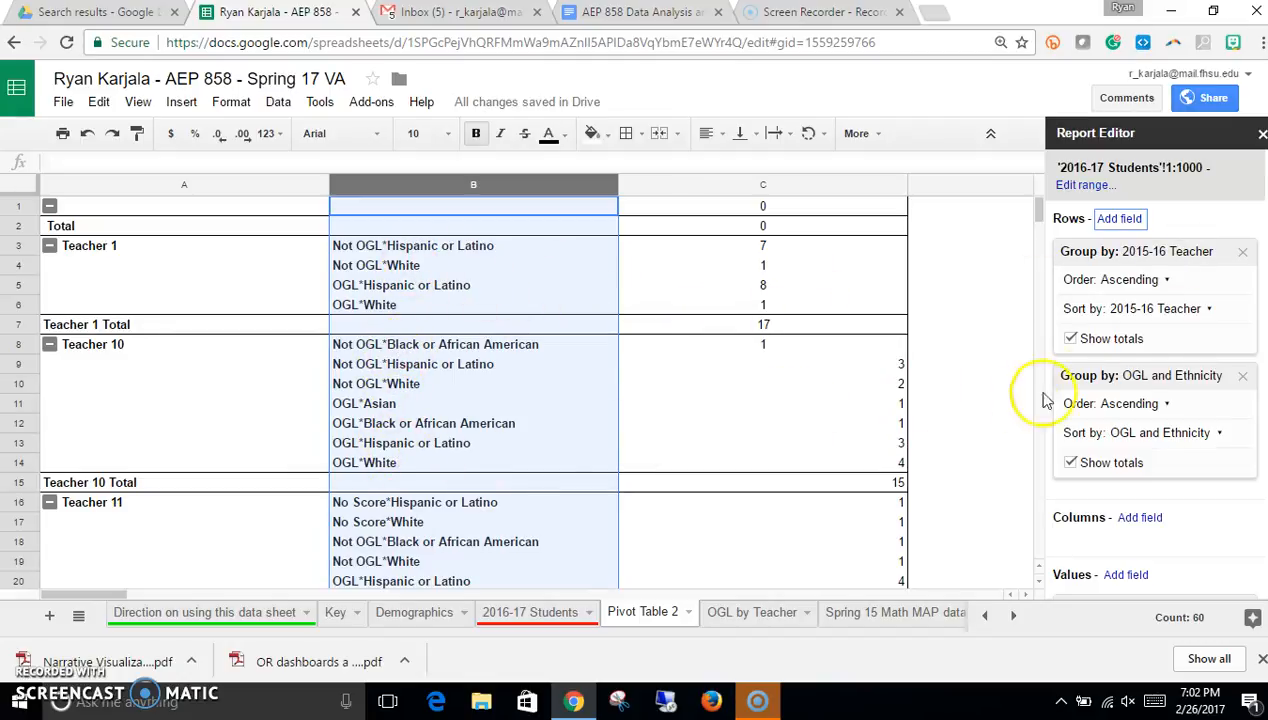
pyautogui.click(1142, 380)
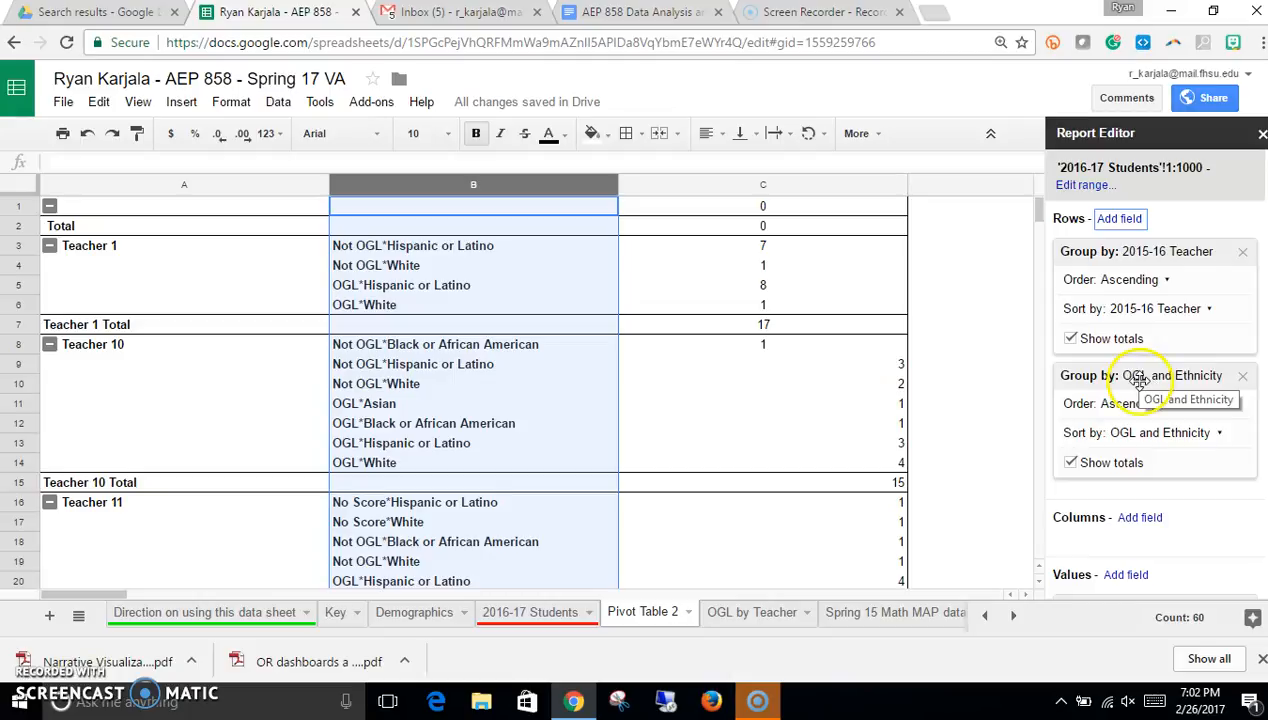